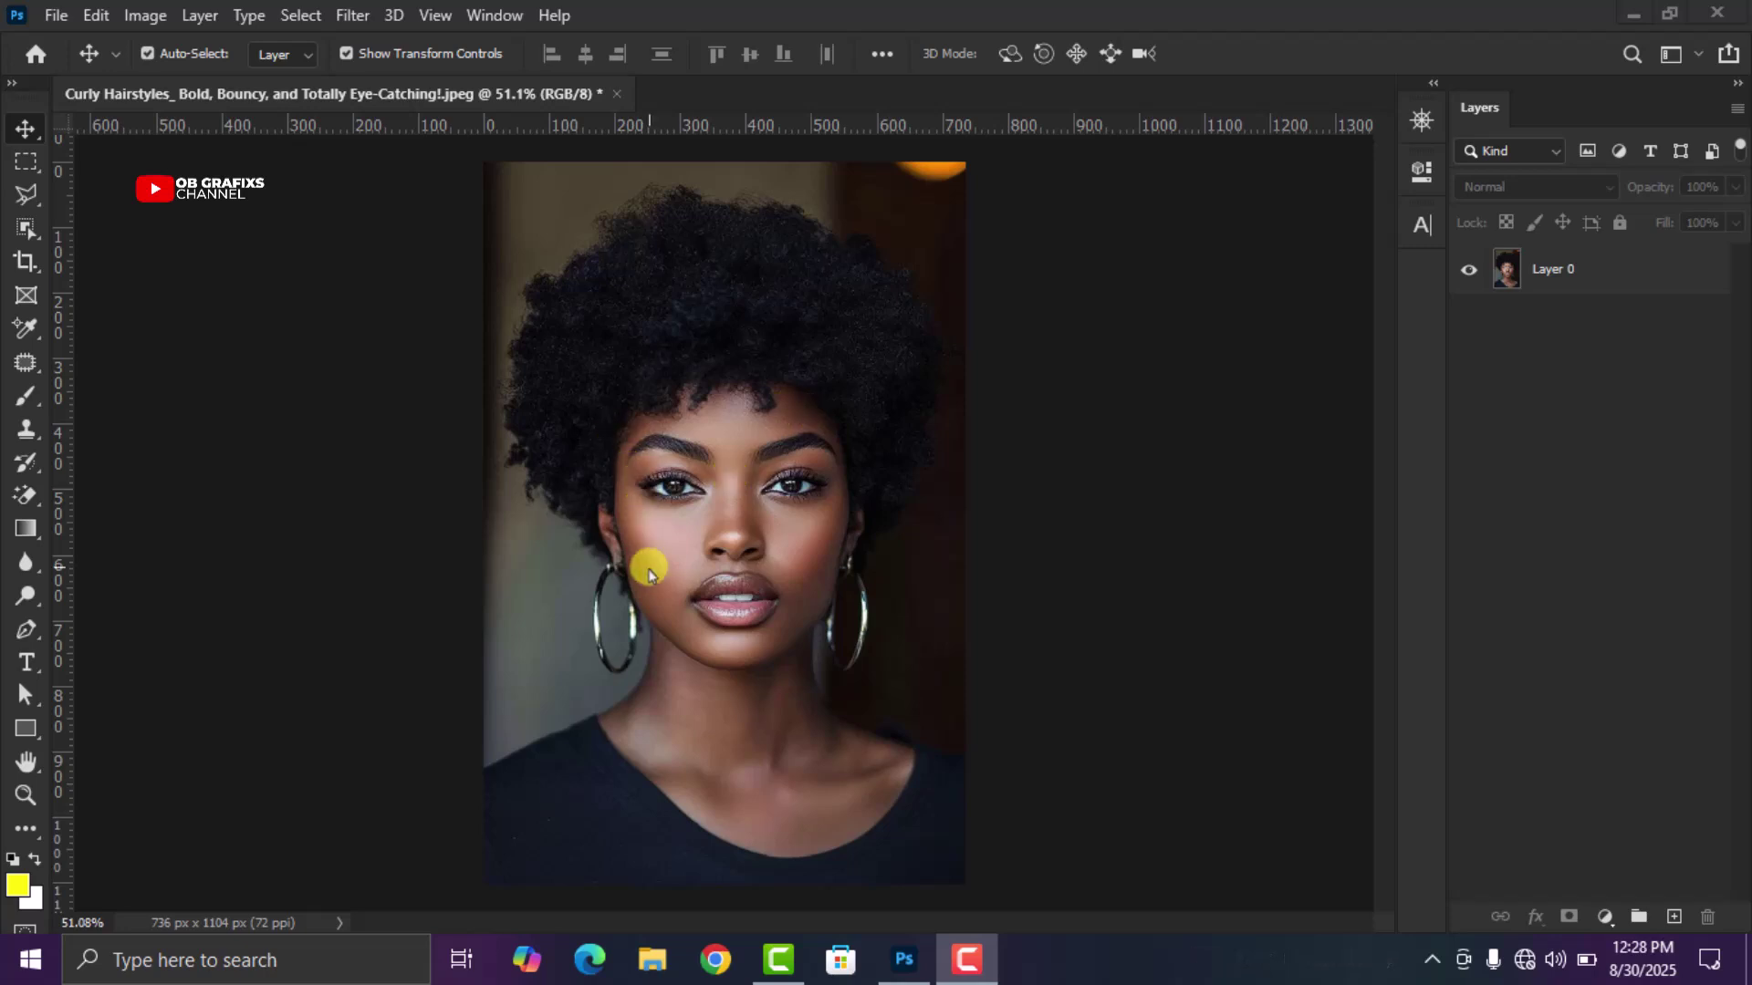
Convert Layer 0 to a smart object and duplicate it
left_click(1642, 279)
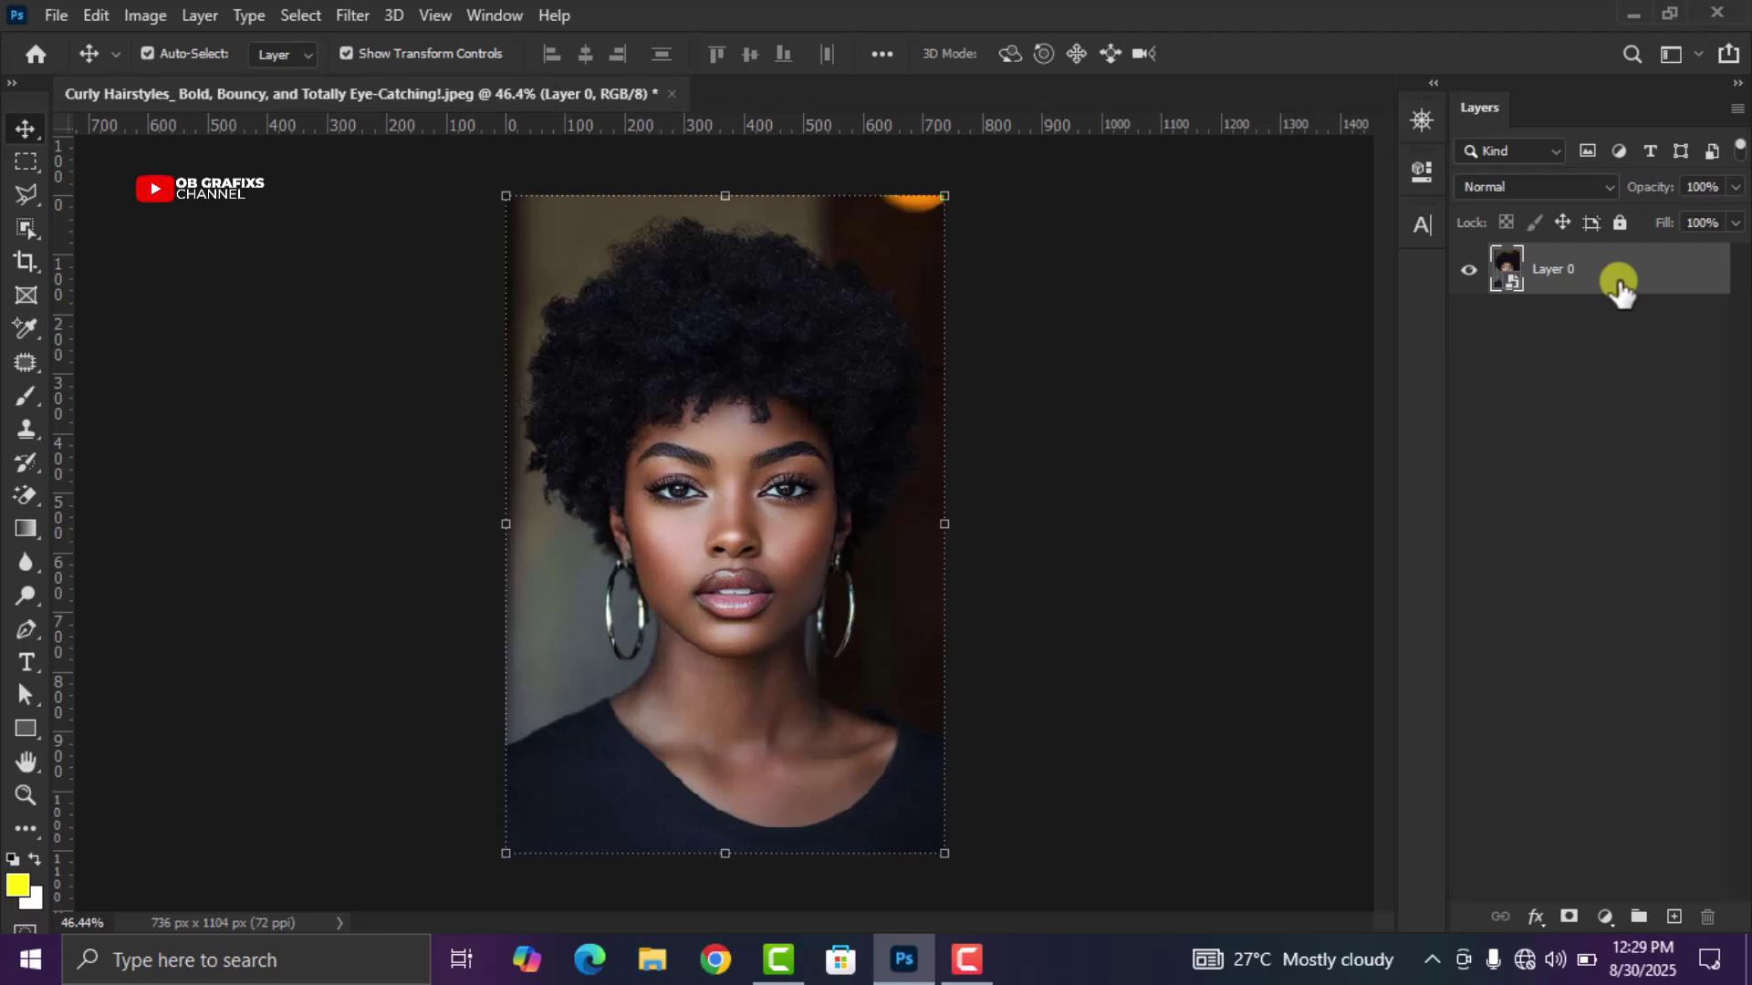
key("ctrl+j")
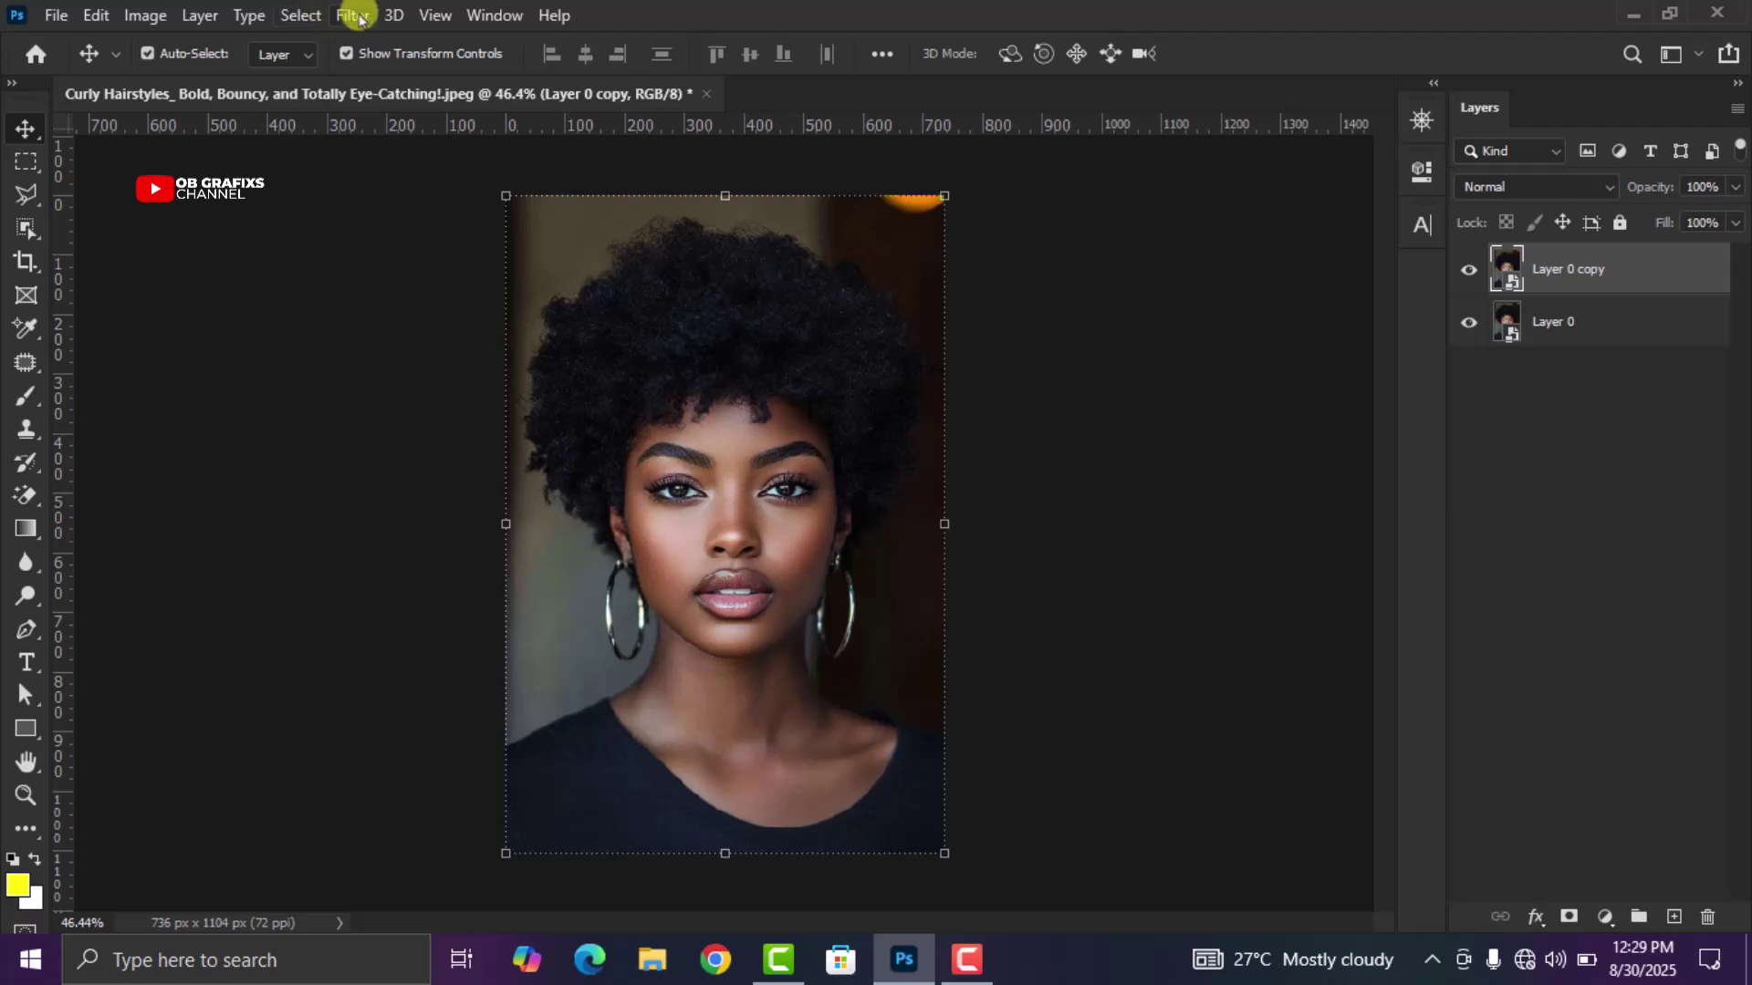
Open the Camera Raw Filter on the layer copy and set its preview to Before/After Left/Right
left_click(355, 15)
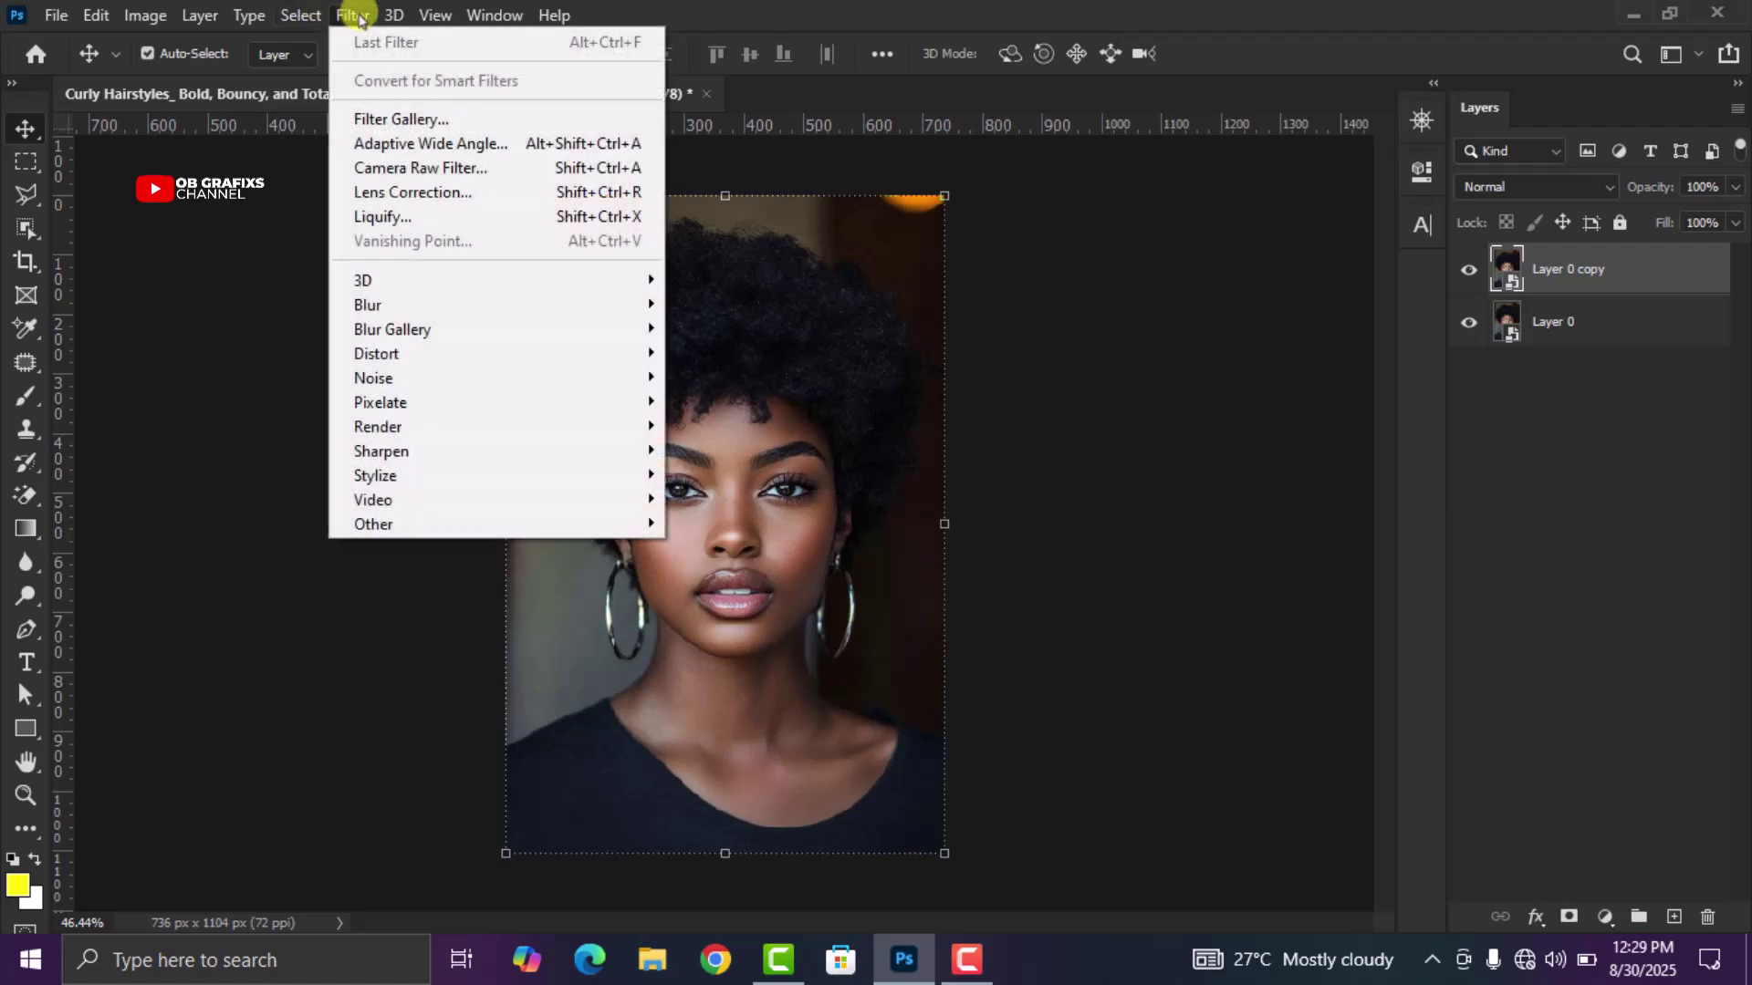
left_click(404, 172)
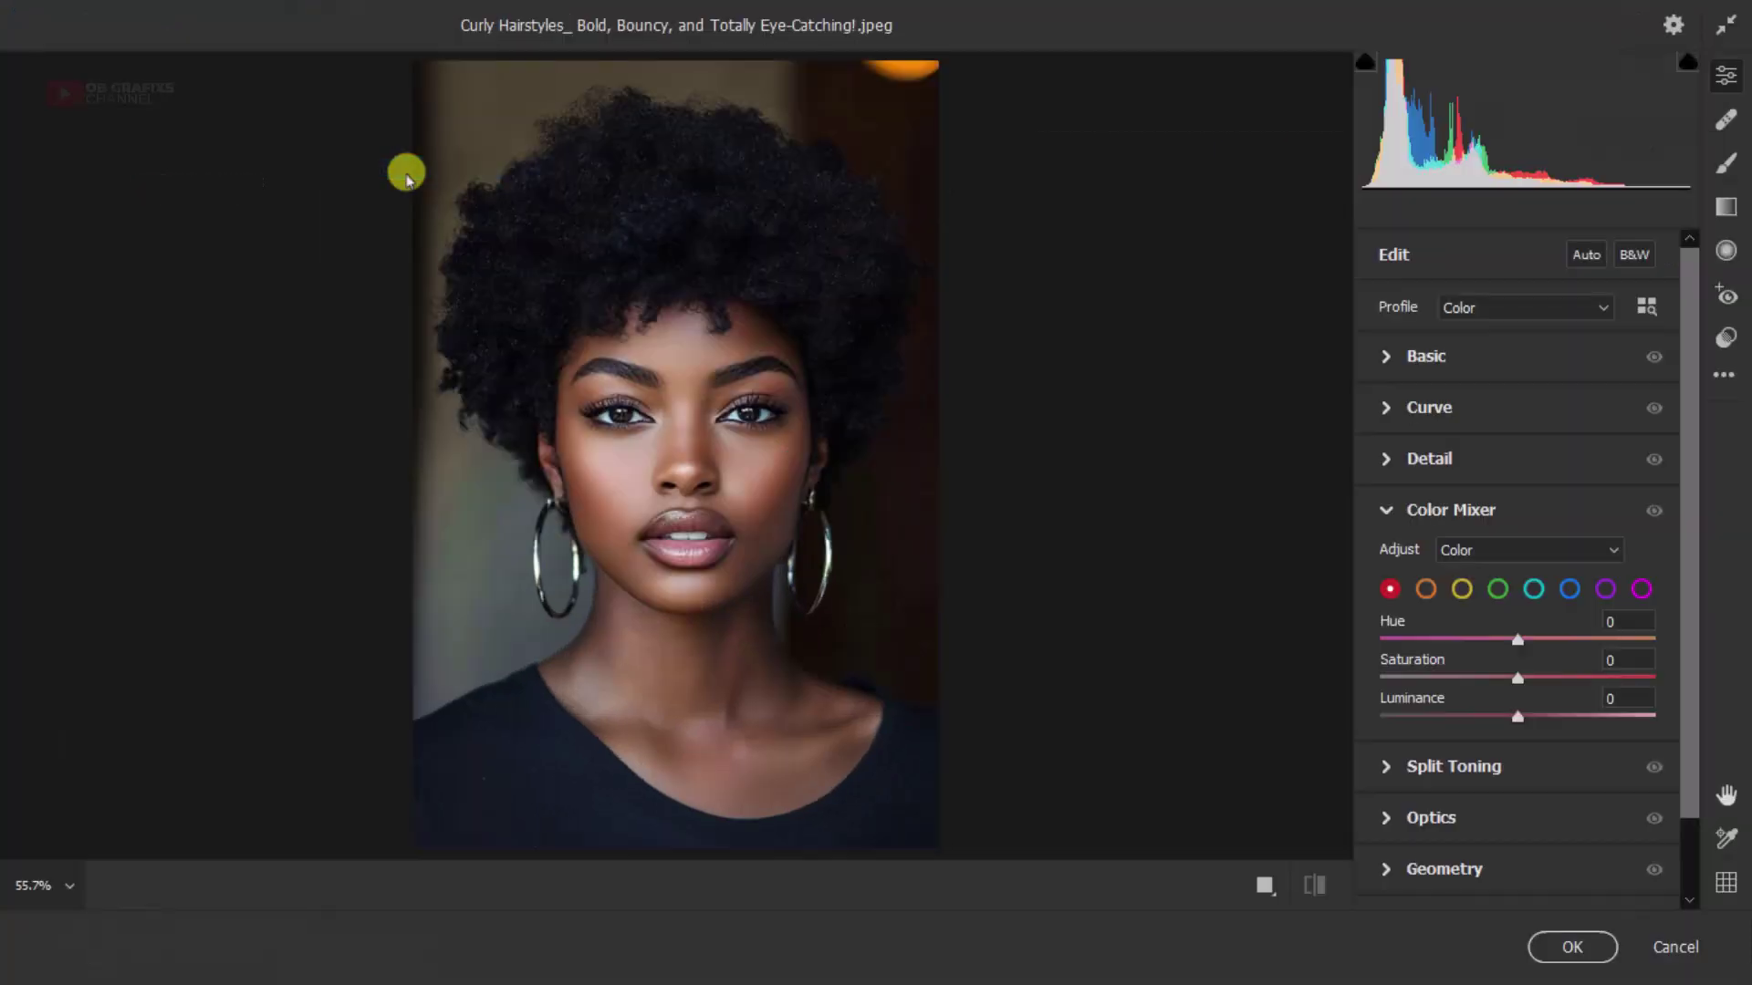
left_click(1385, 511)
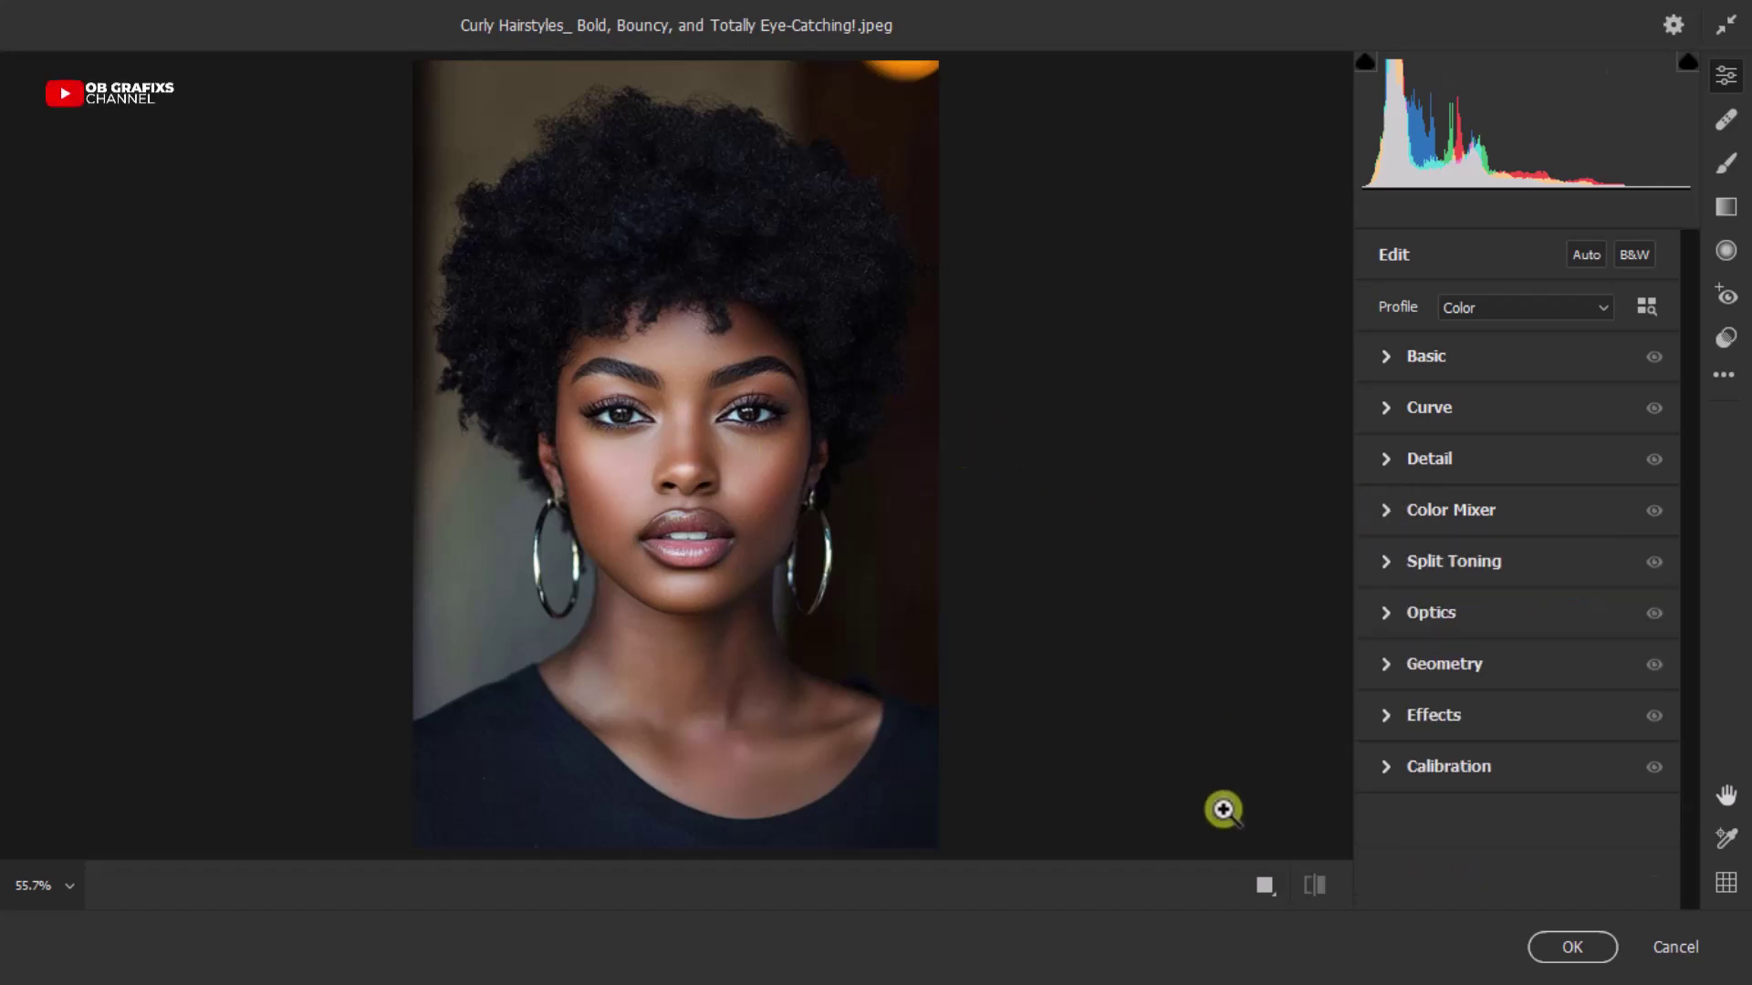
left_click(1264, 885)
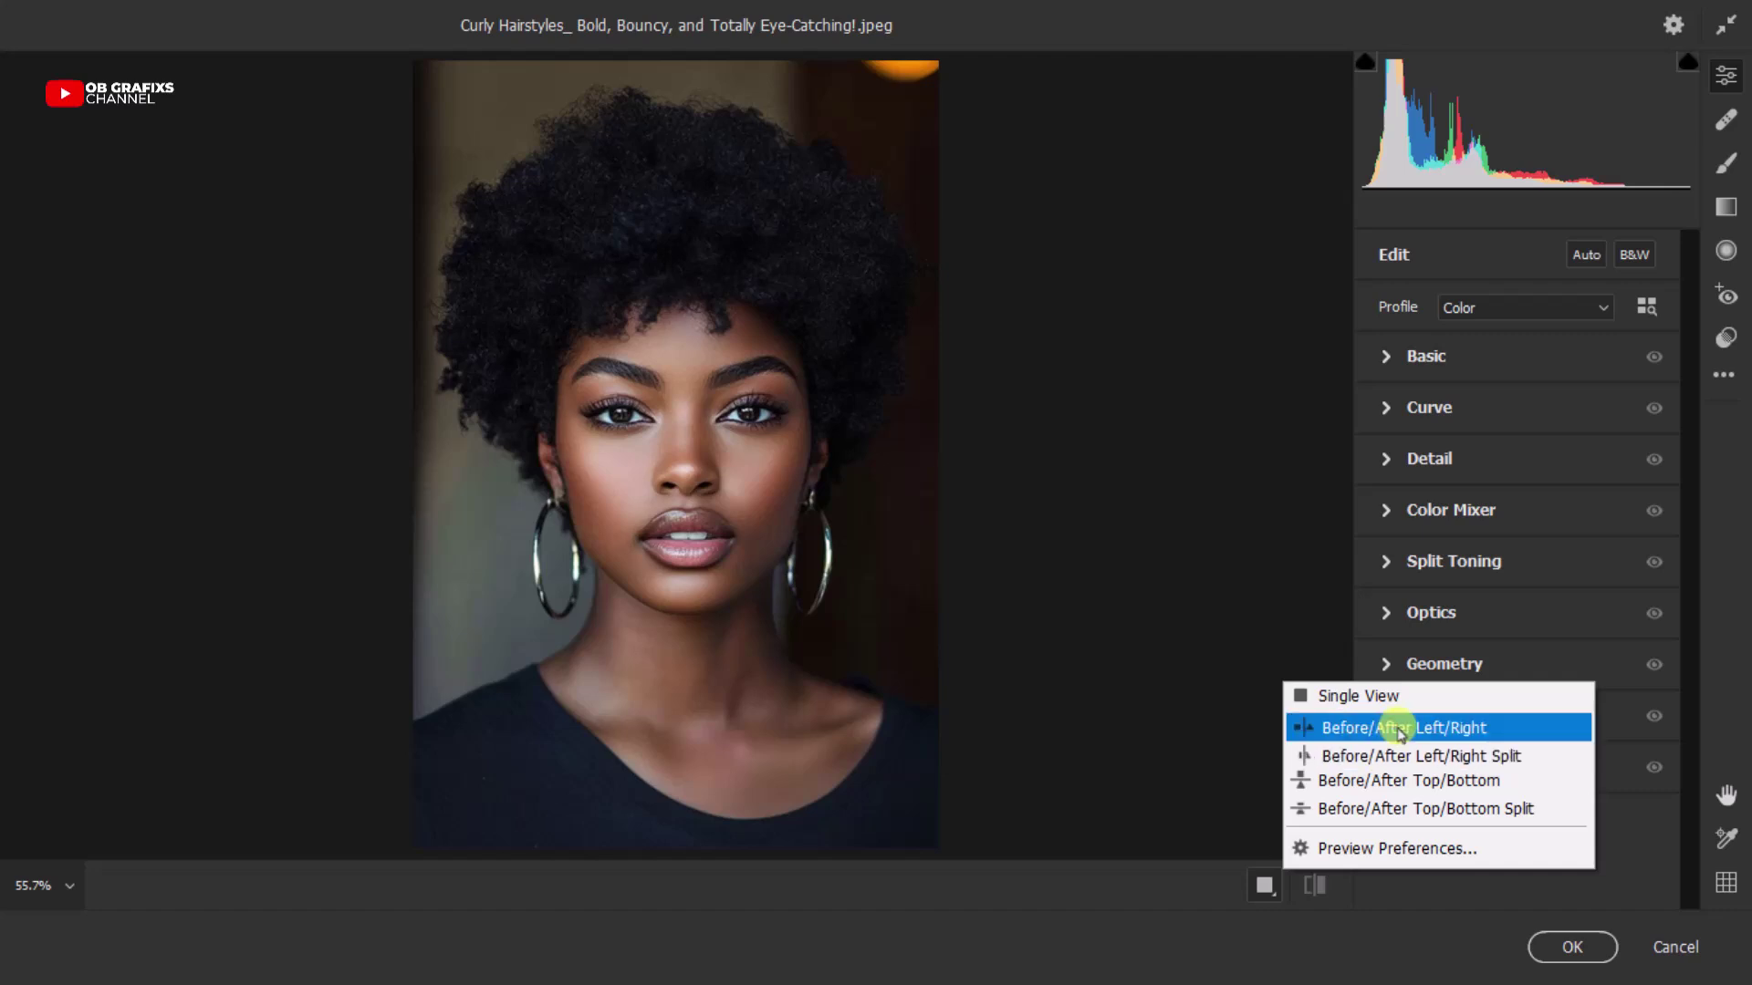
left_click(1401, 730)
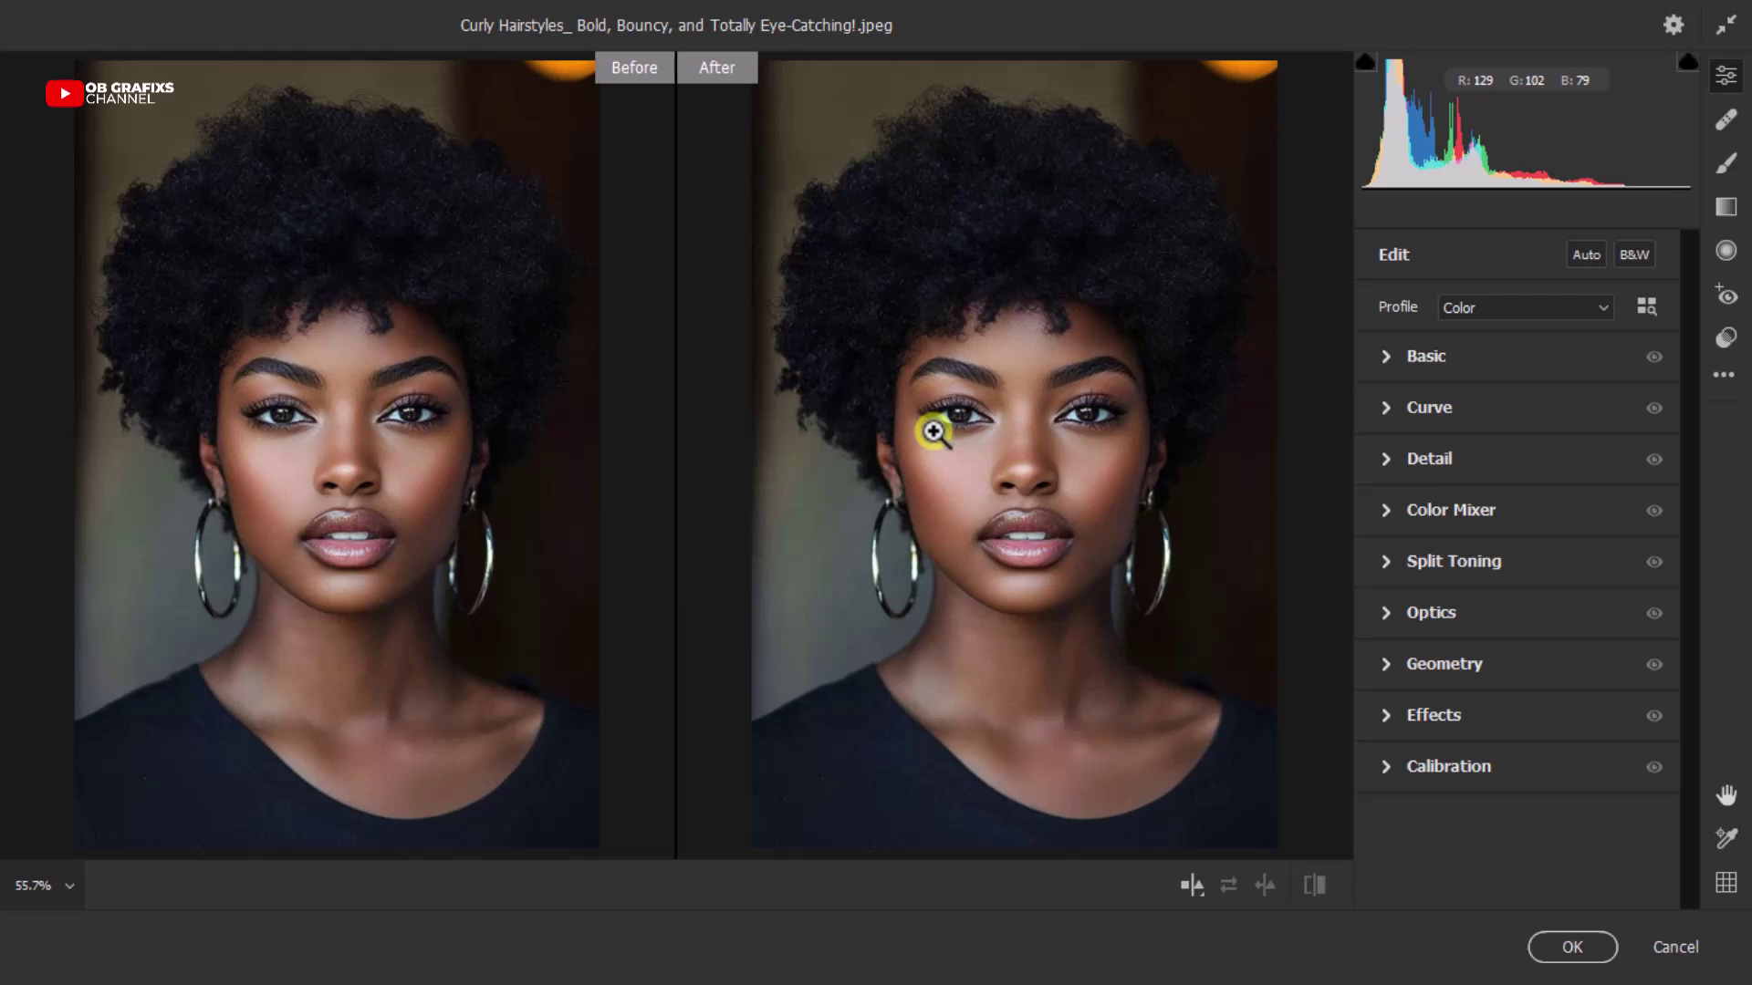
In the Basic adjustments, set Exposure to +0.65 and Contrast to +74
left_click(1387, 356)
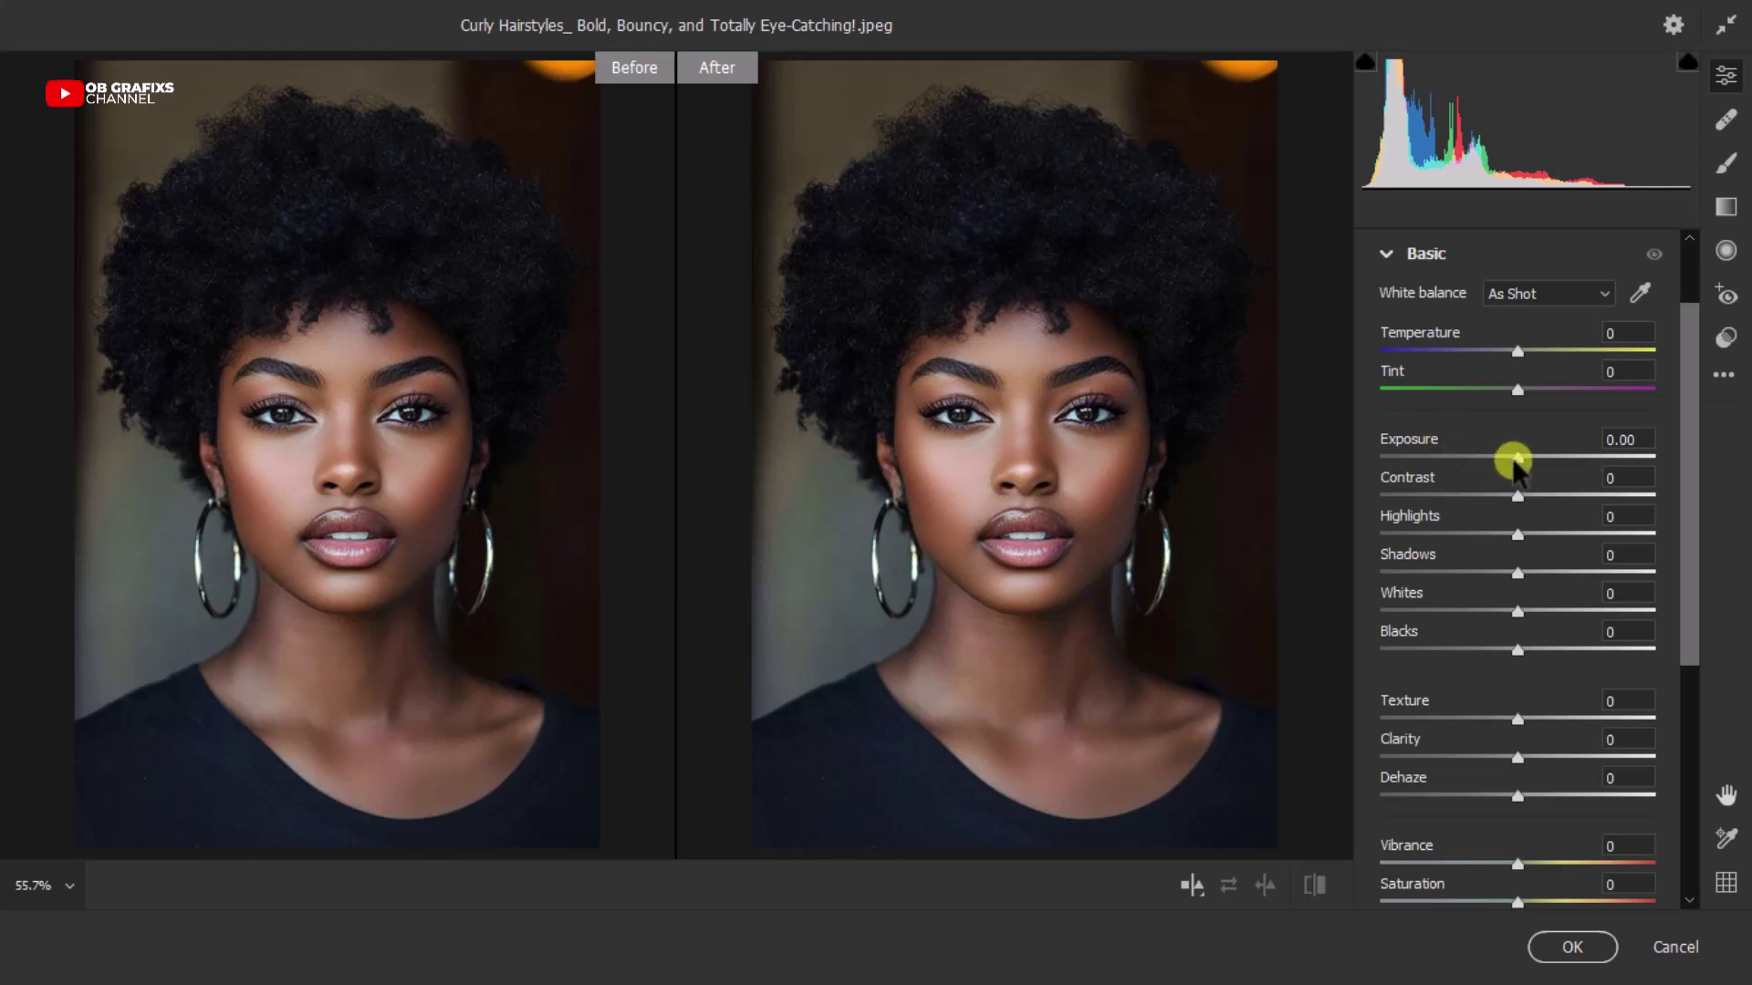
left_click_drag(1517, 459, 1538, 468)
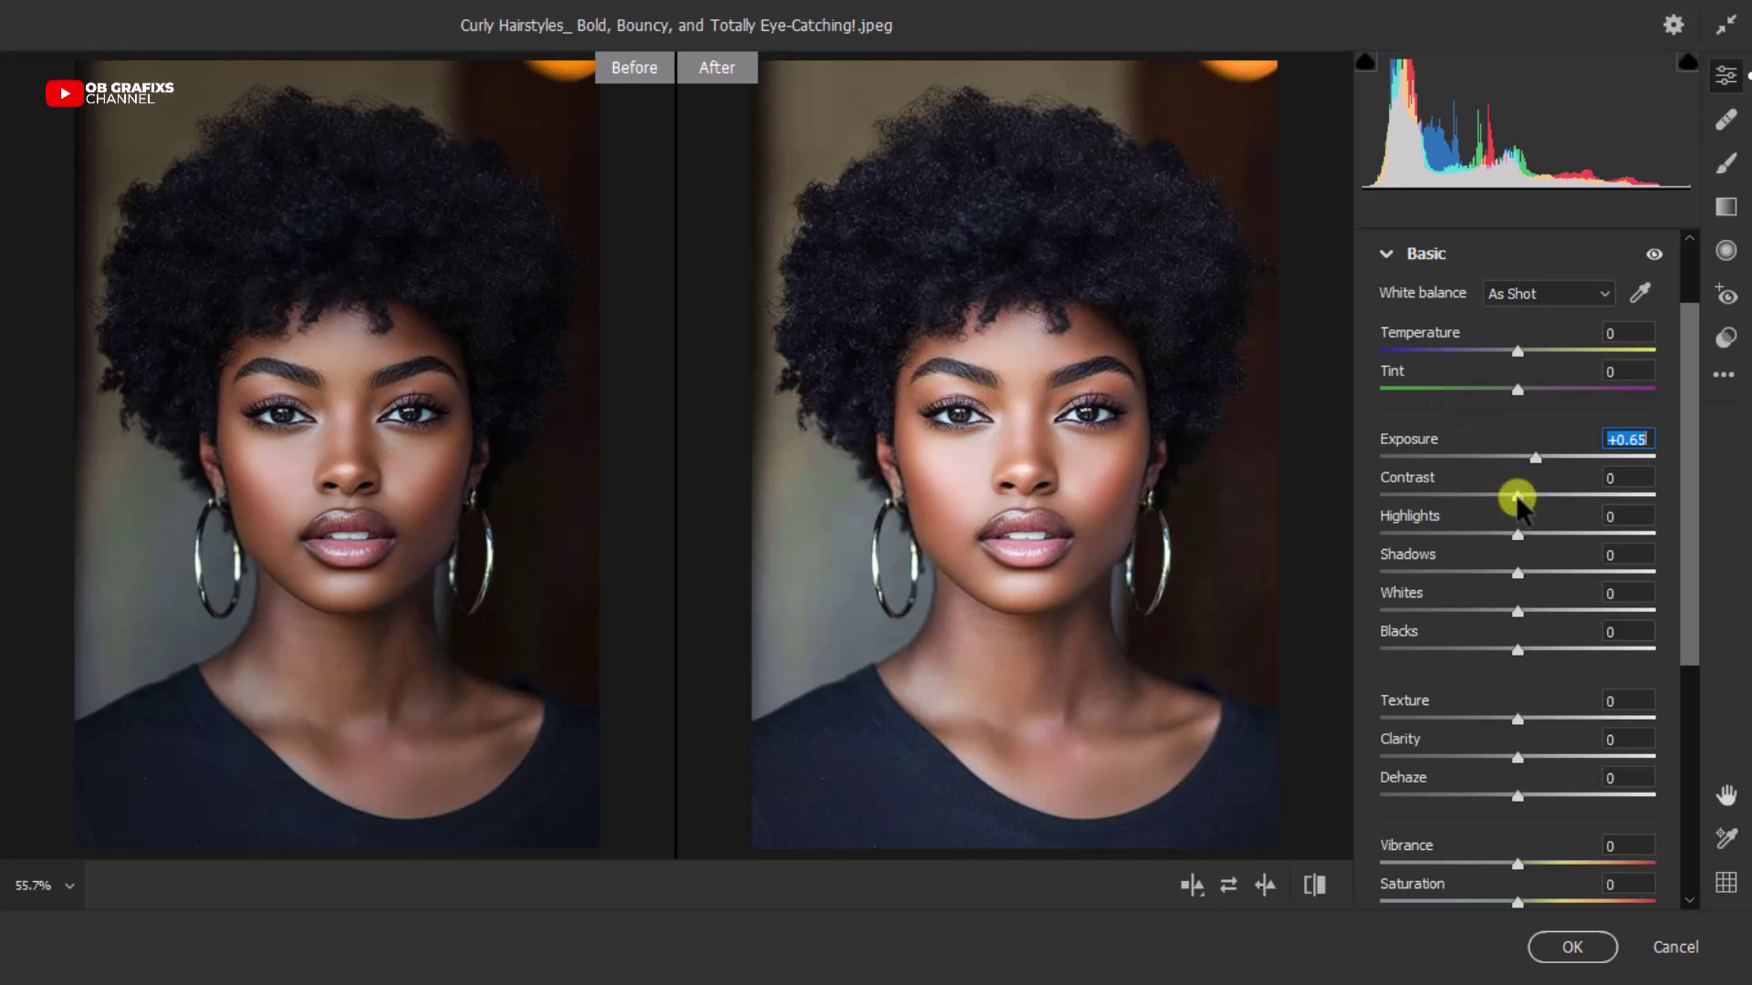
left_click_drag(1517, 497, 1620, 500)
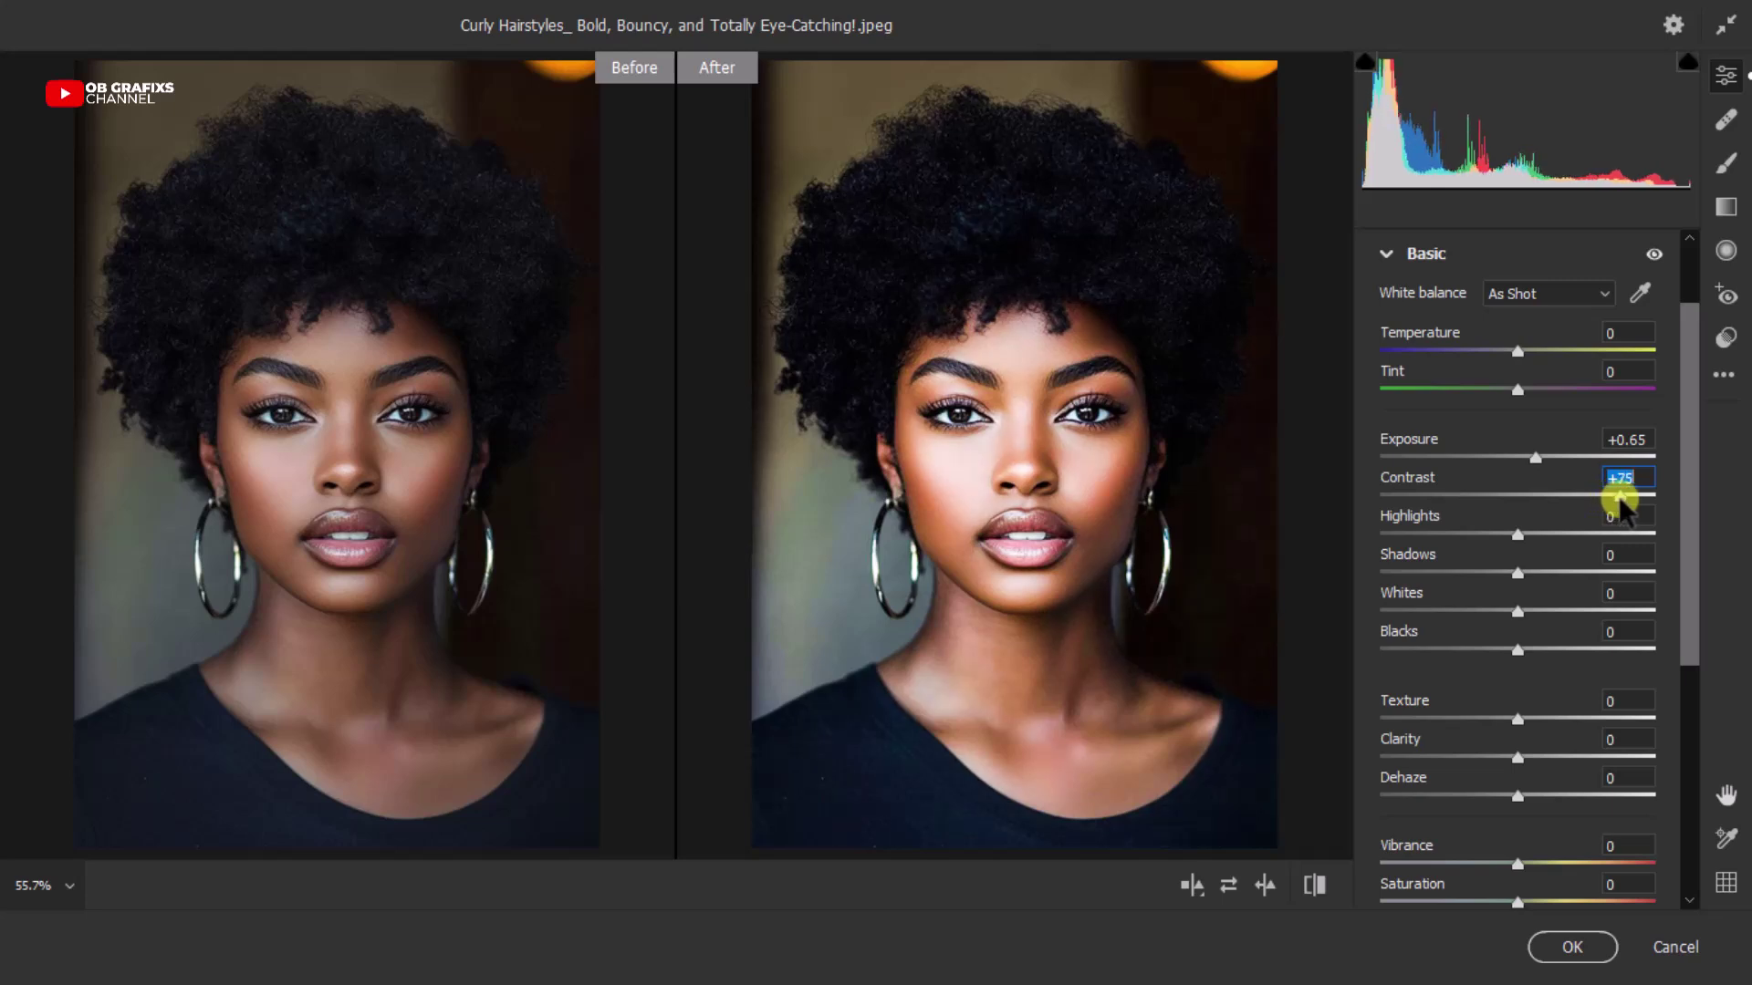
left_click_drag(1620, 500, 1618, 500)
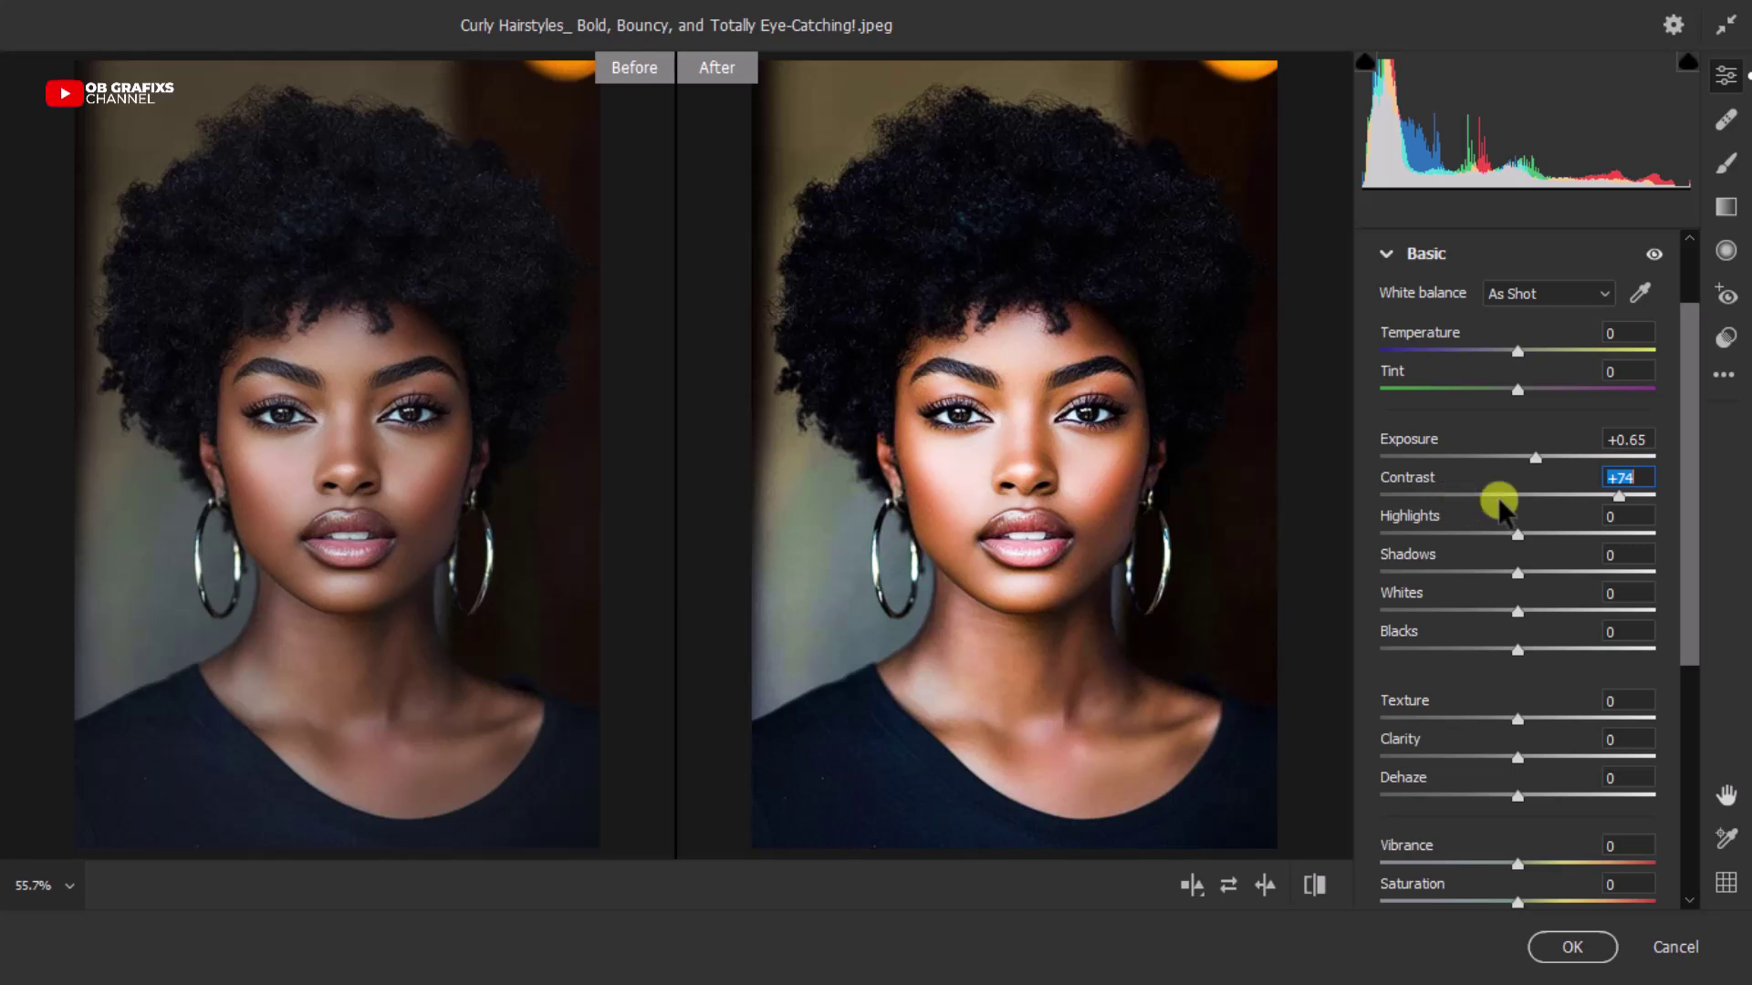
Set the Basic tonal values to Highlights -100, Shadows +30, Whites -100 and Blacks +2
left_click_drag(1518, 537, 1367, 538)
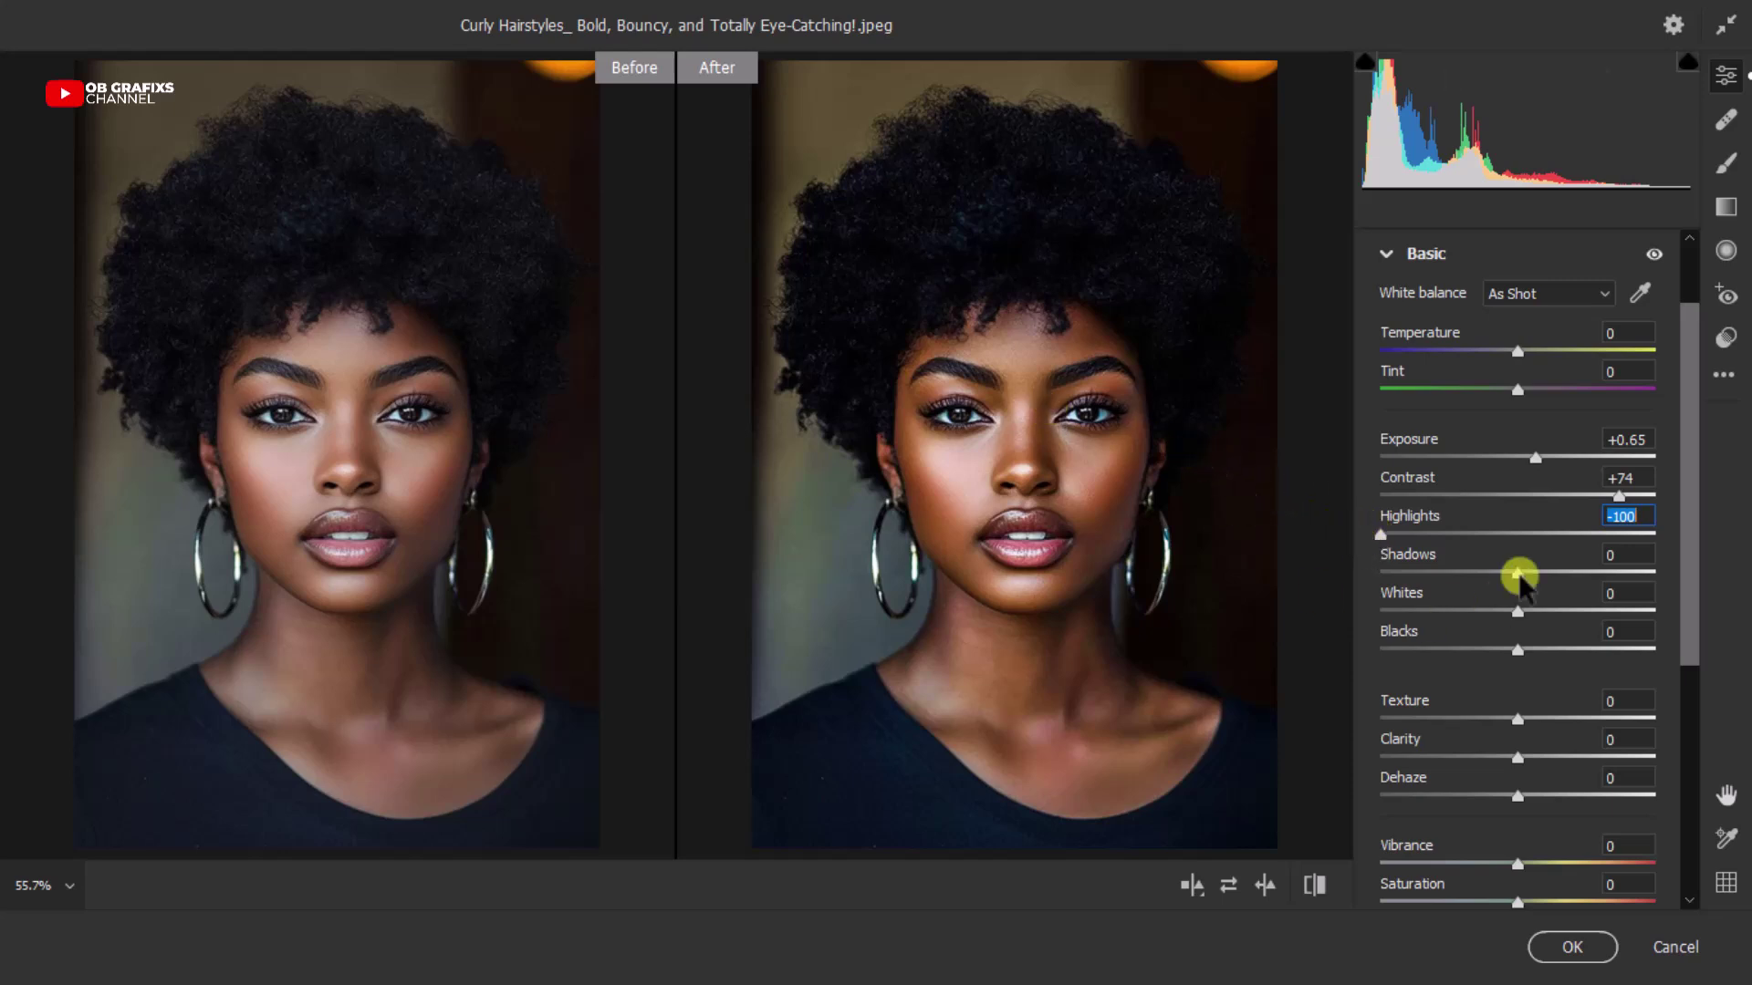
left_click_drag(1518, 574, 1571, 579)
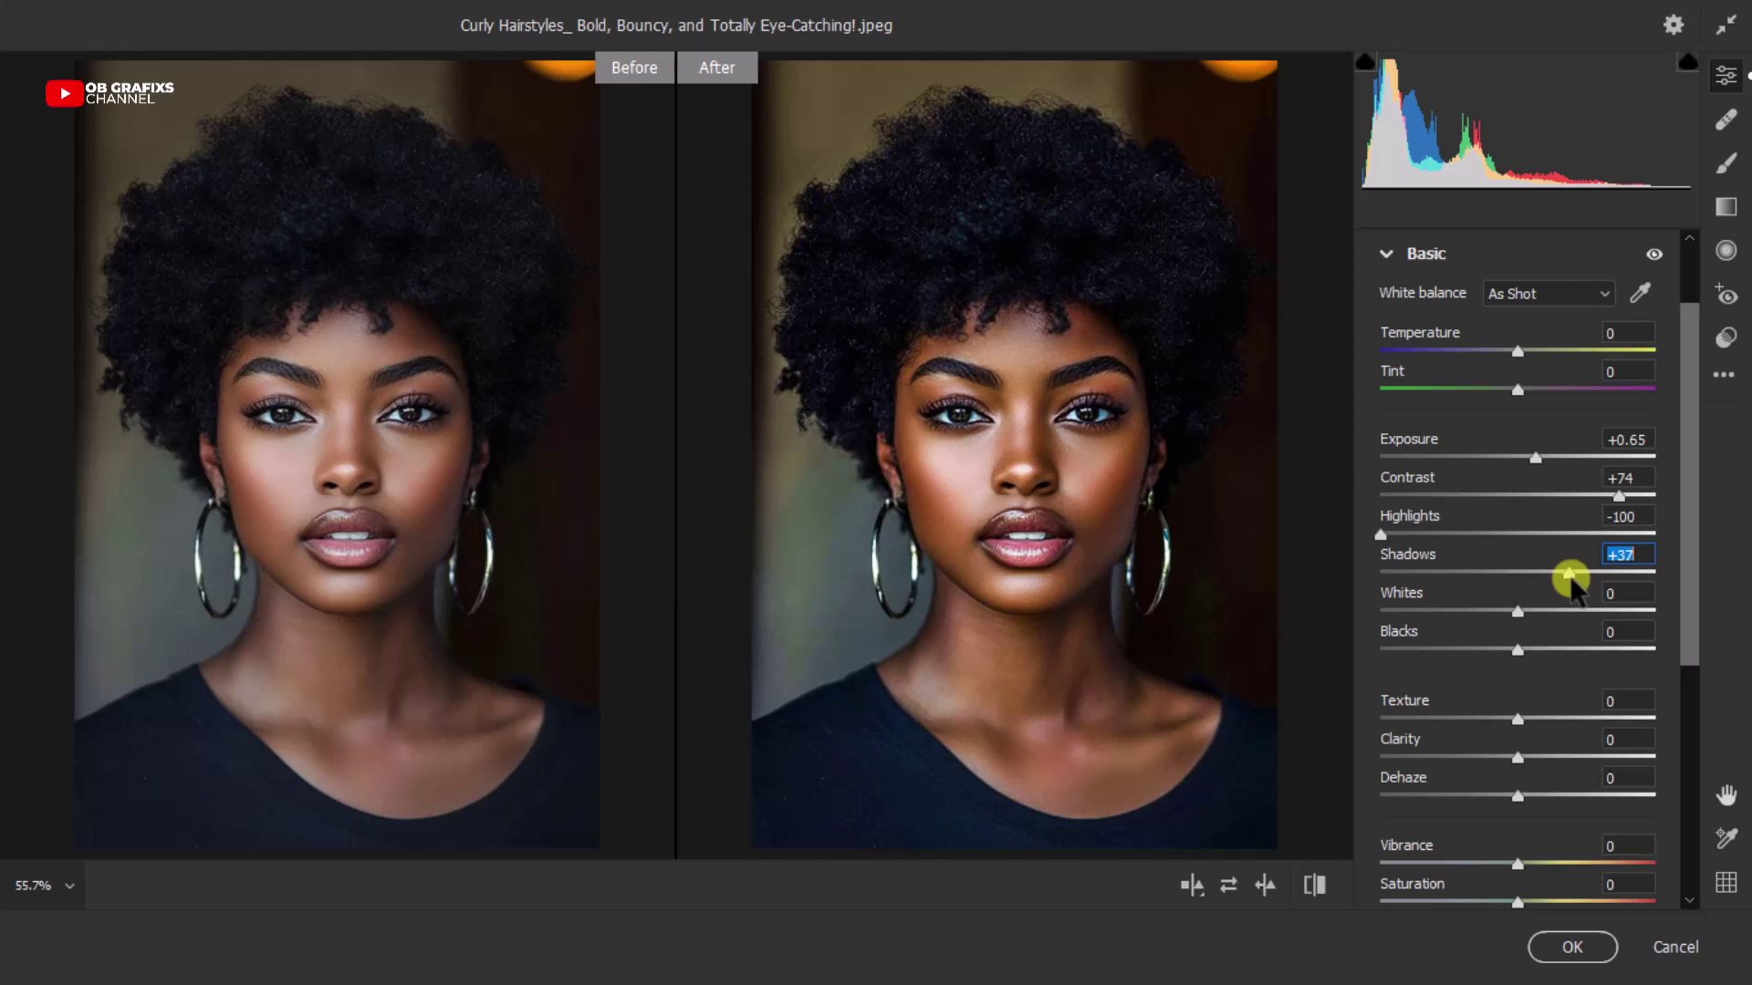
left_click_drag(1570, 578, 1561, 579)
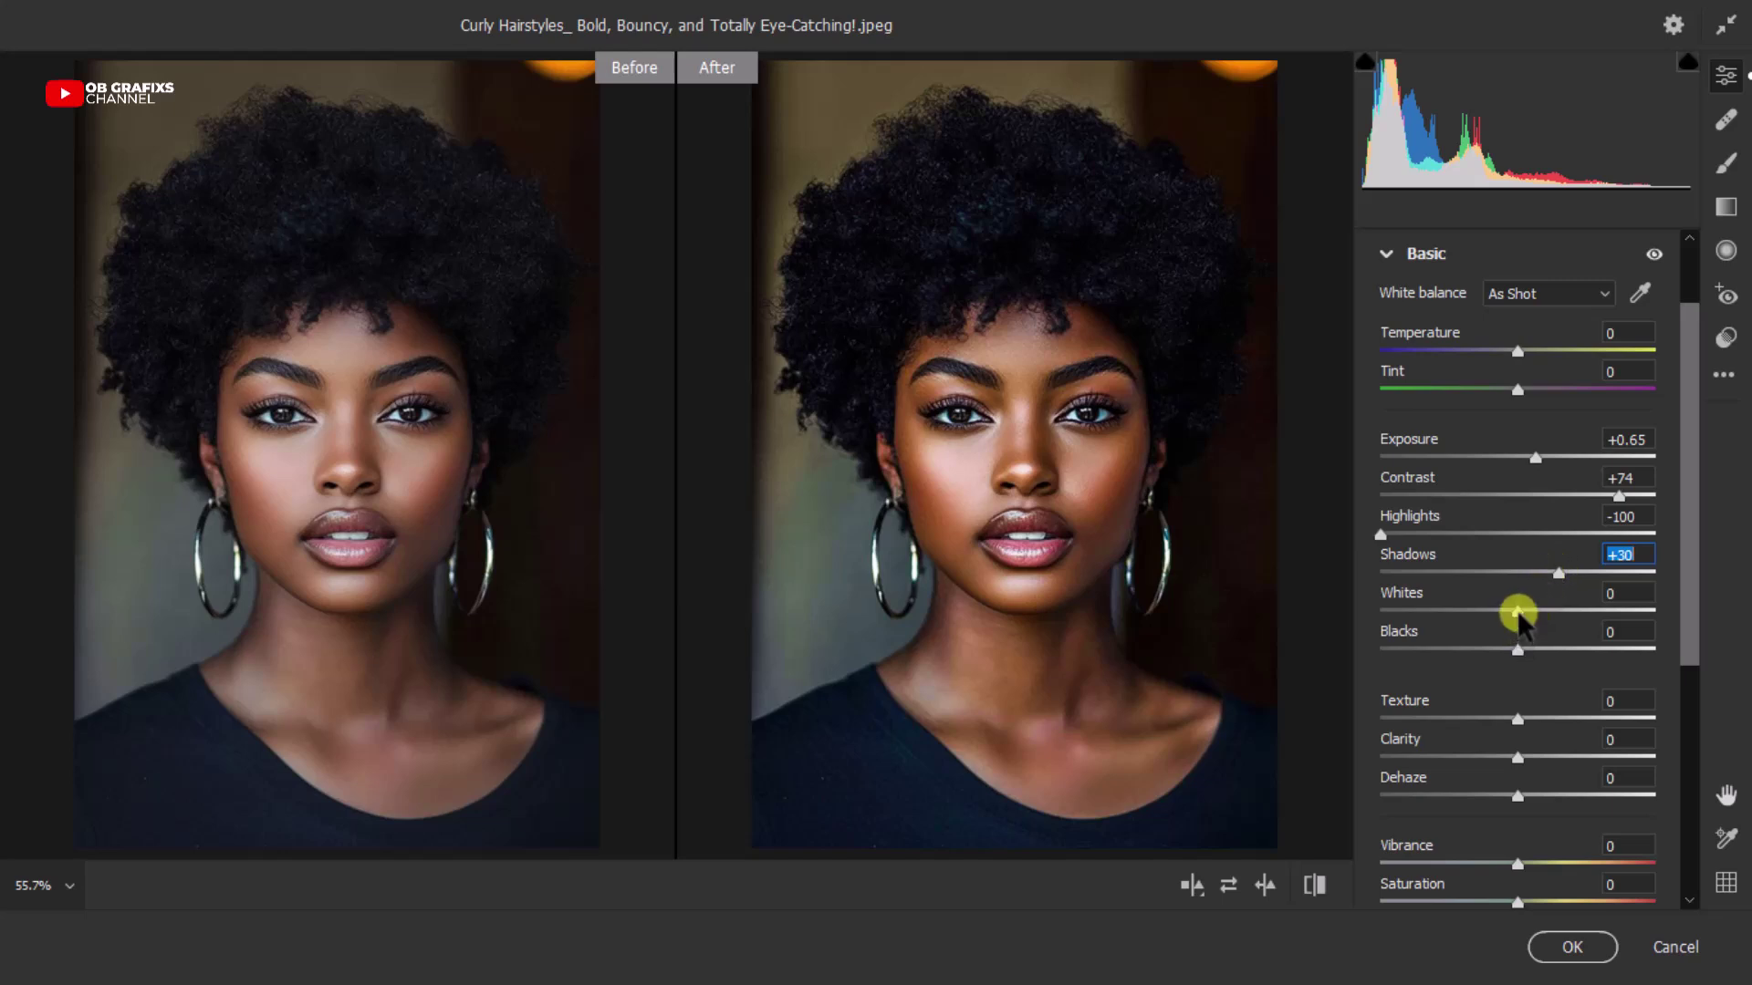
left_click_drag(1518, 612, 1380, 615)
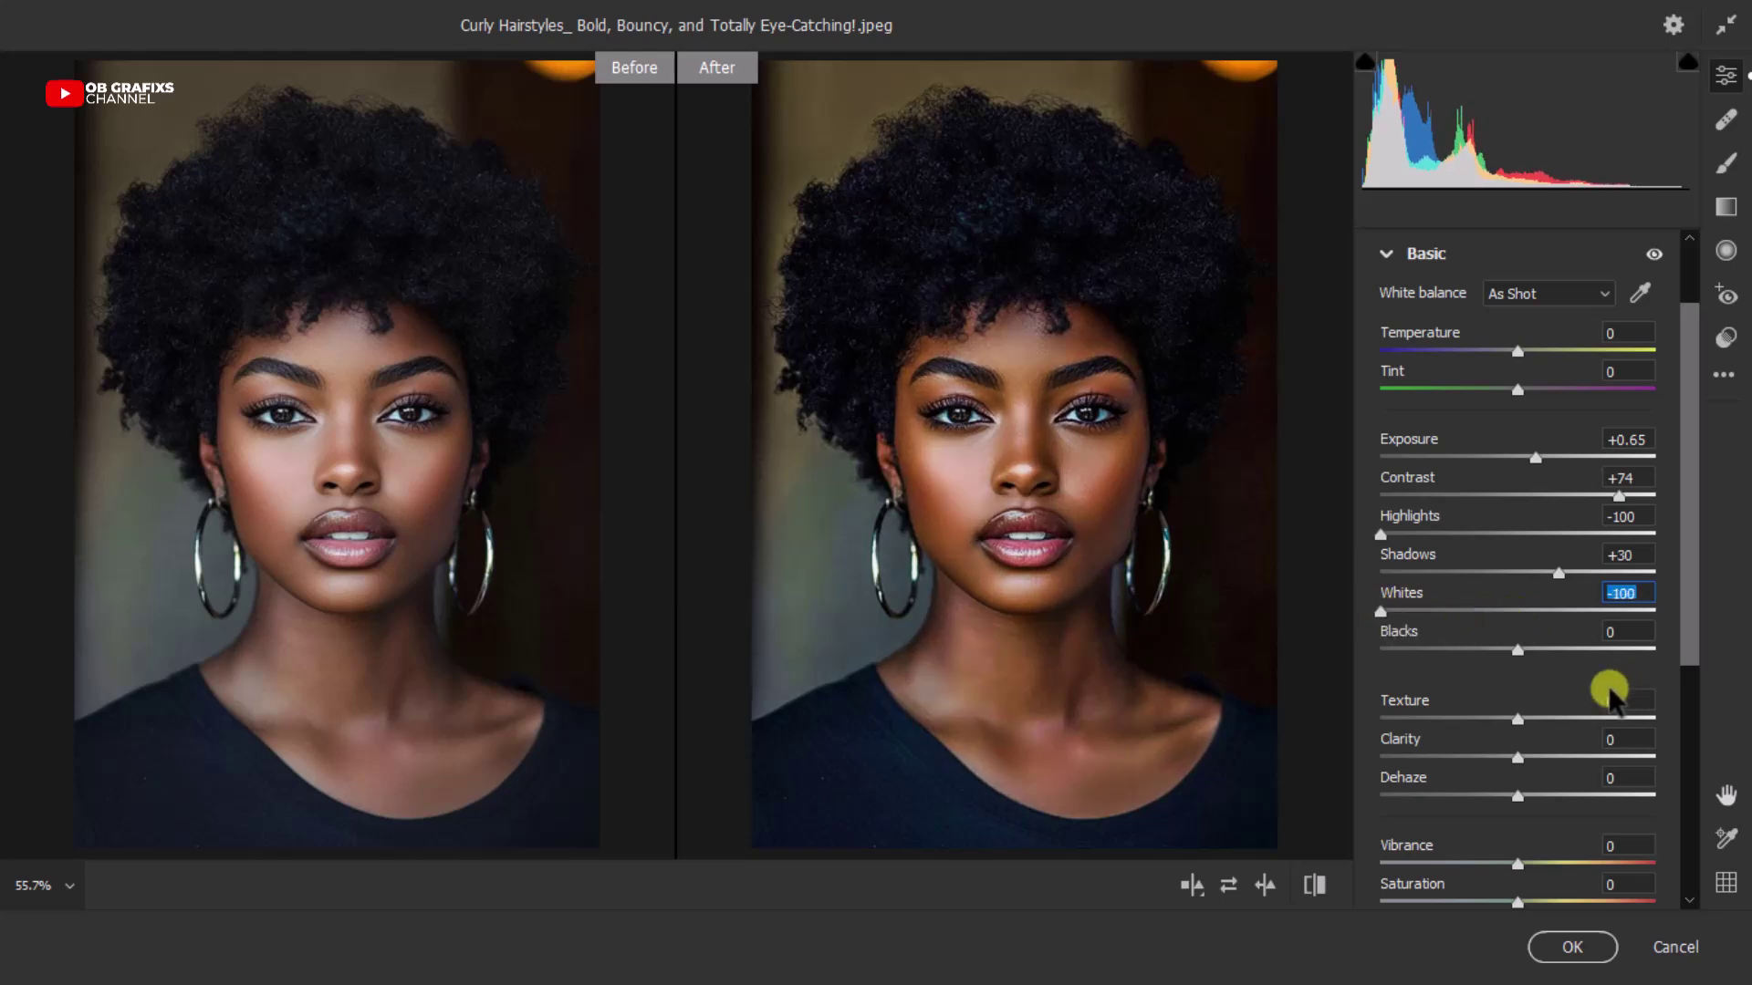
left_click(1518, 651)
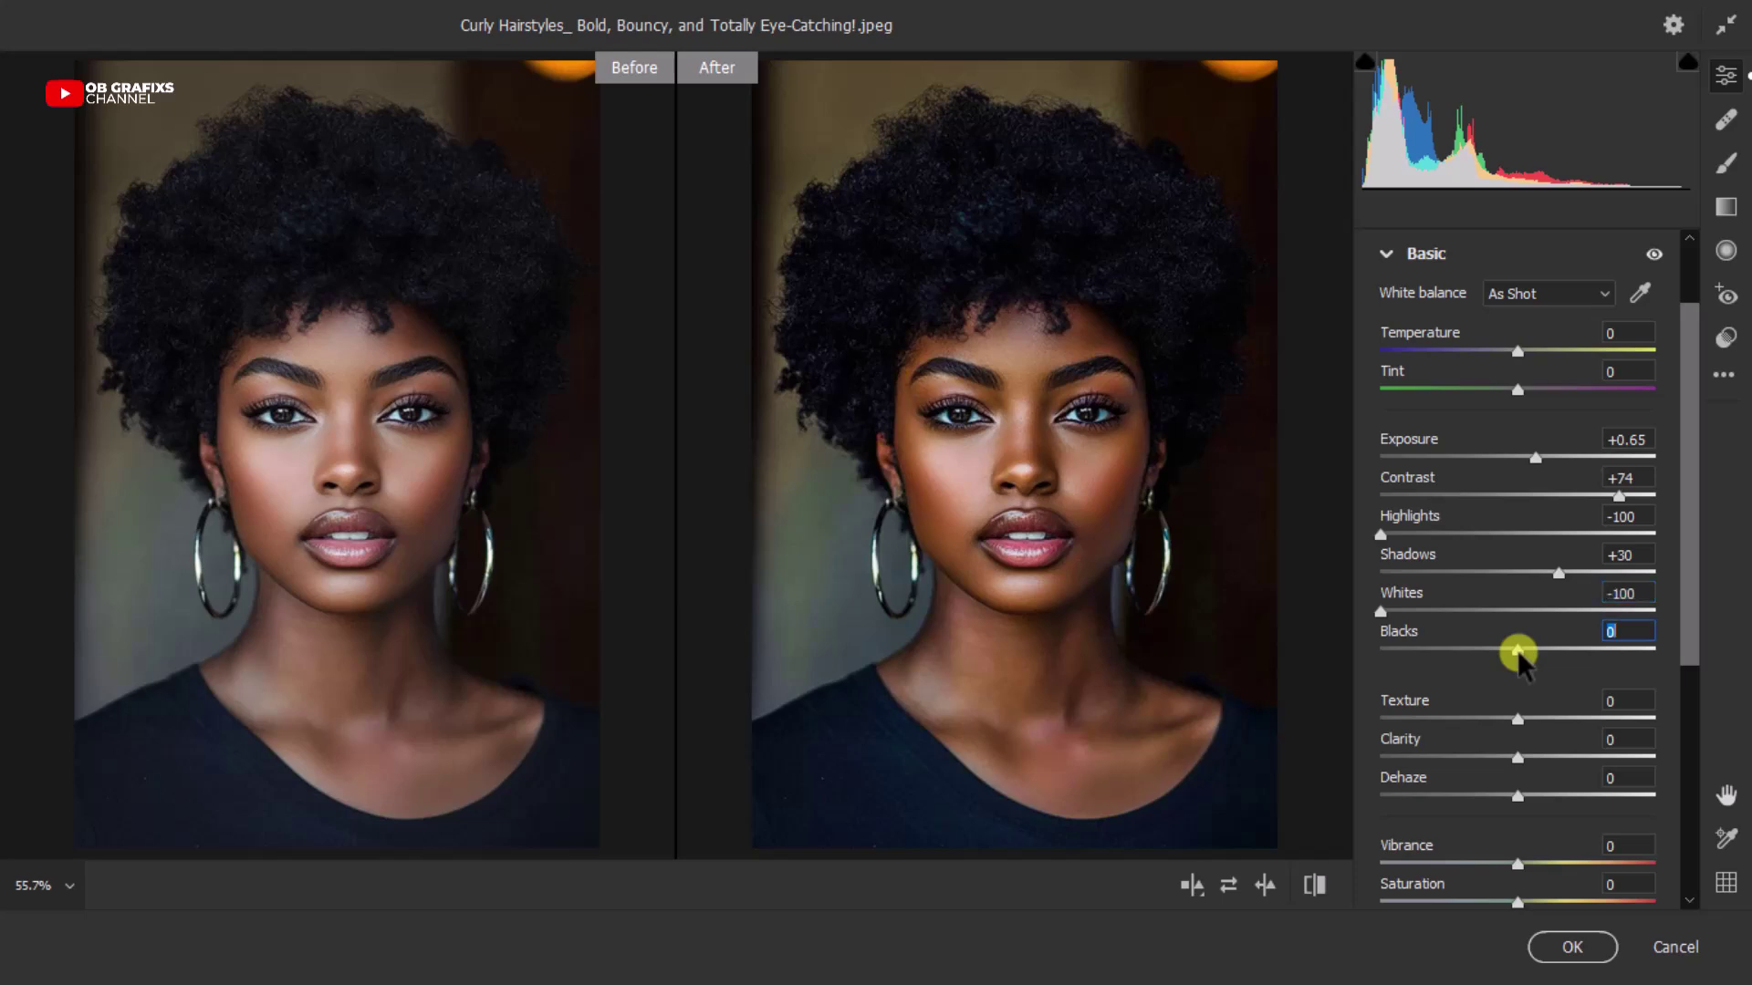
left_click_drag(1518, 651, 1521, 652)
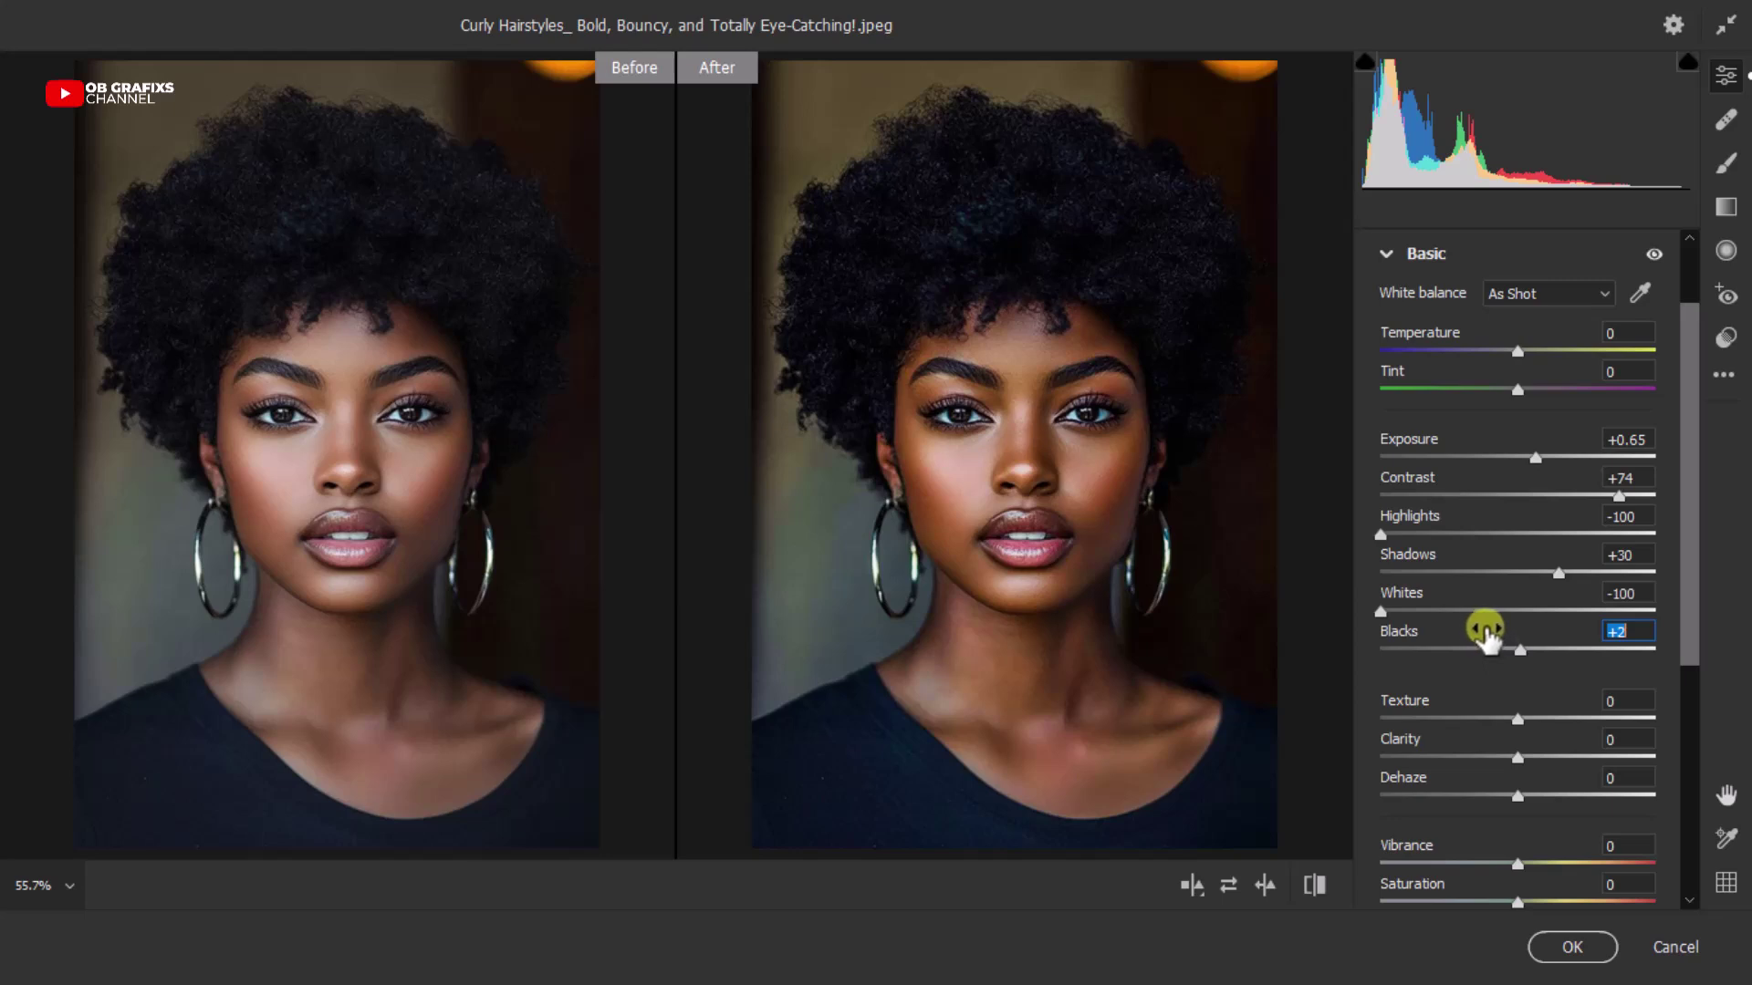
Warm the white balance by setting Temperature to +5 and Tint to +15
left_click(1518, 353)
left_click_drag(1520, 352, 1521, 354)
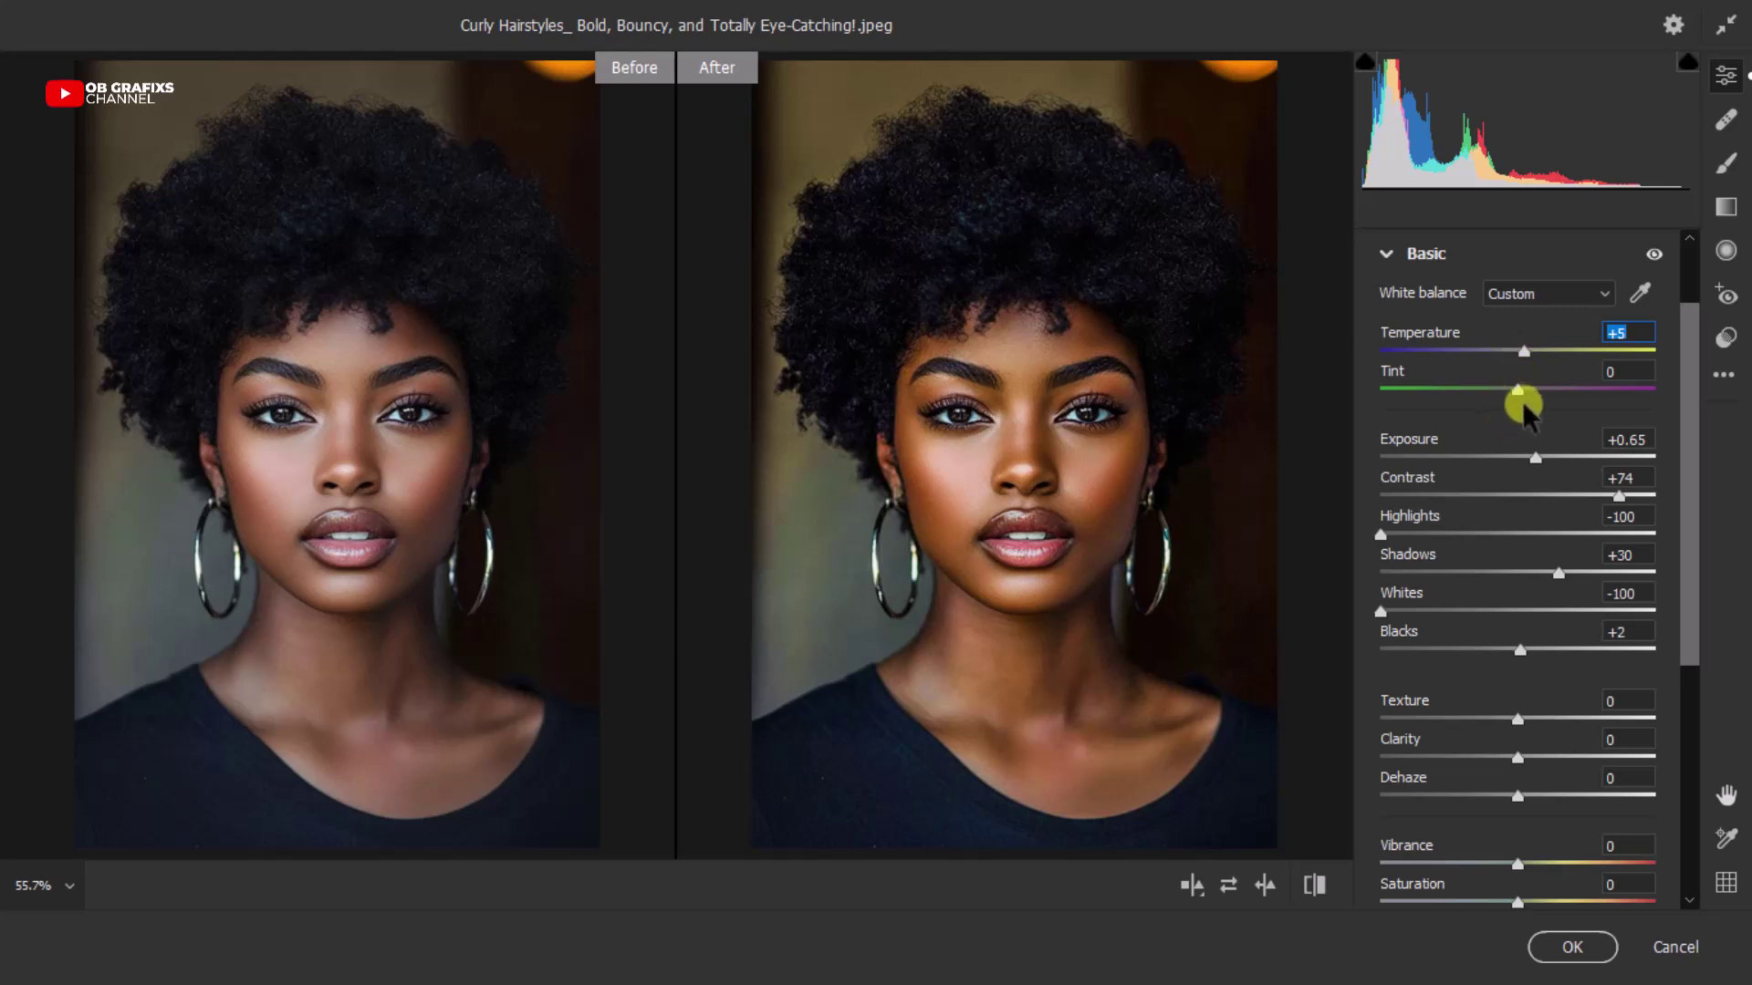
left_click_drag(1518, 390, 1539, 391)
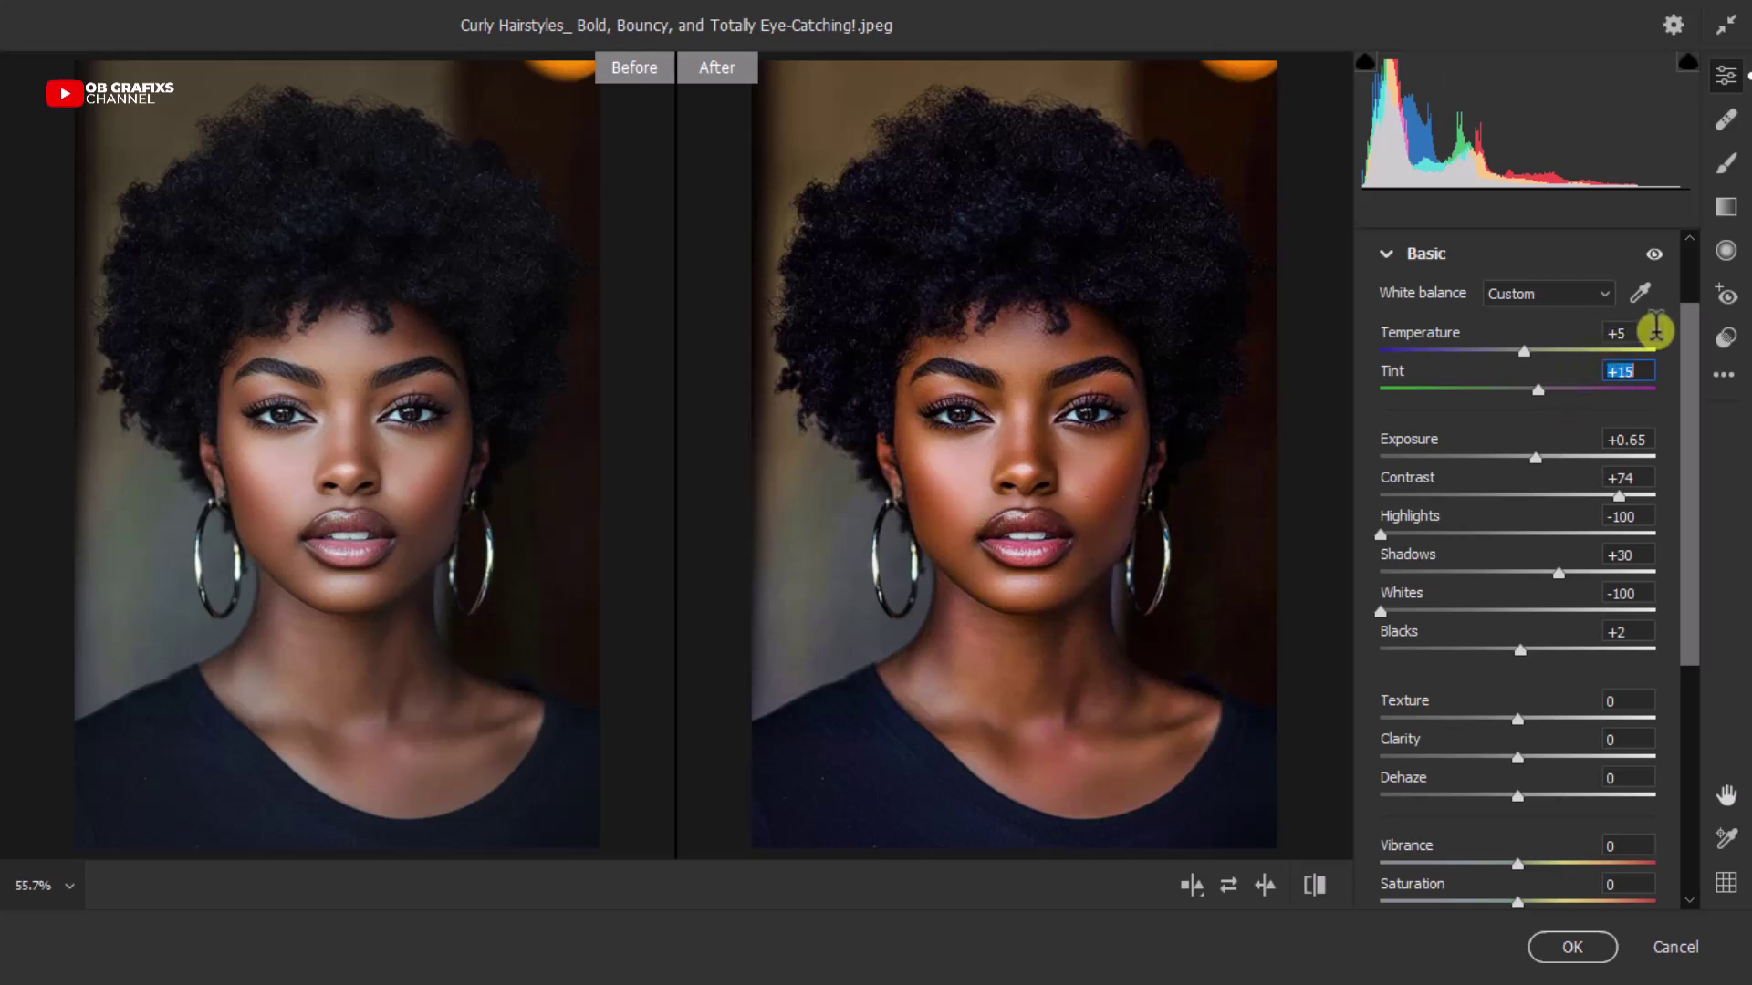
Set Clarity to +5 and Dehaze to +36, finishing the Basic adjustments
left_click_drag(1684, 363, 1690, 462)
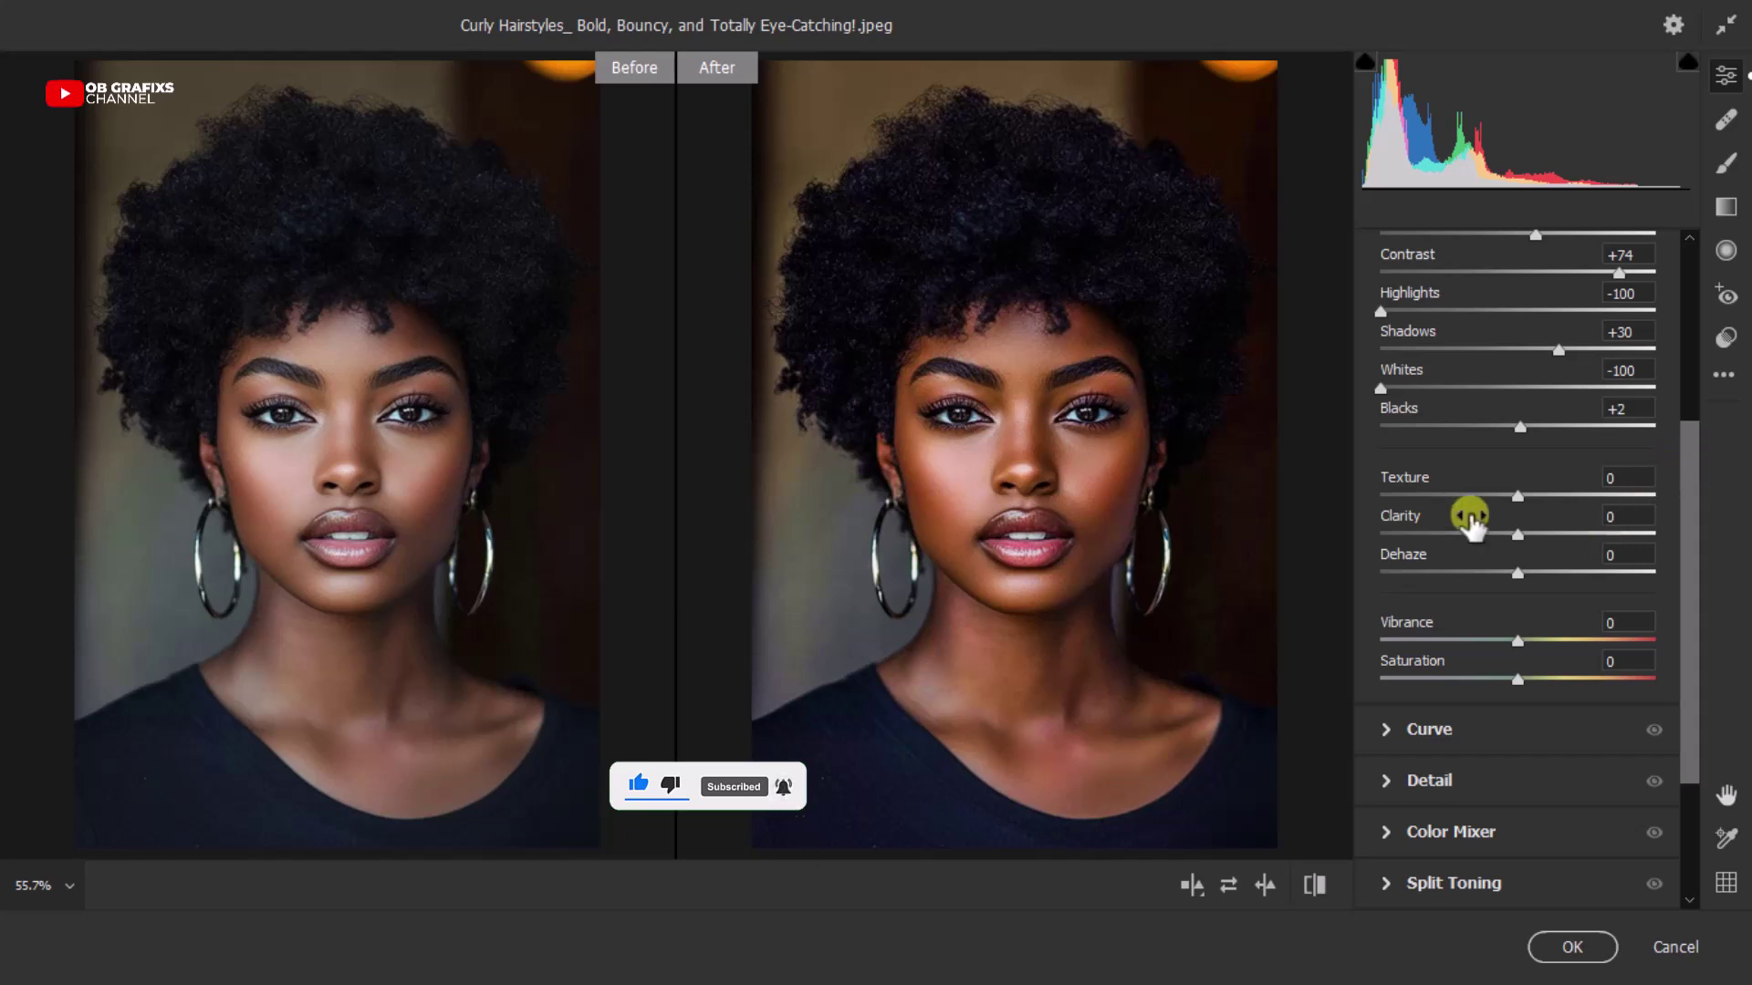
left_click(1629, 478)
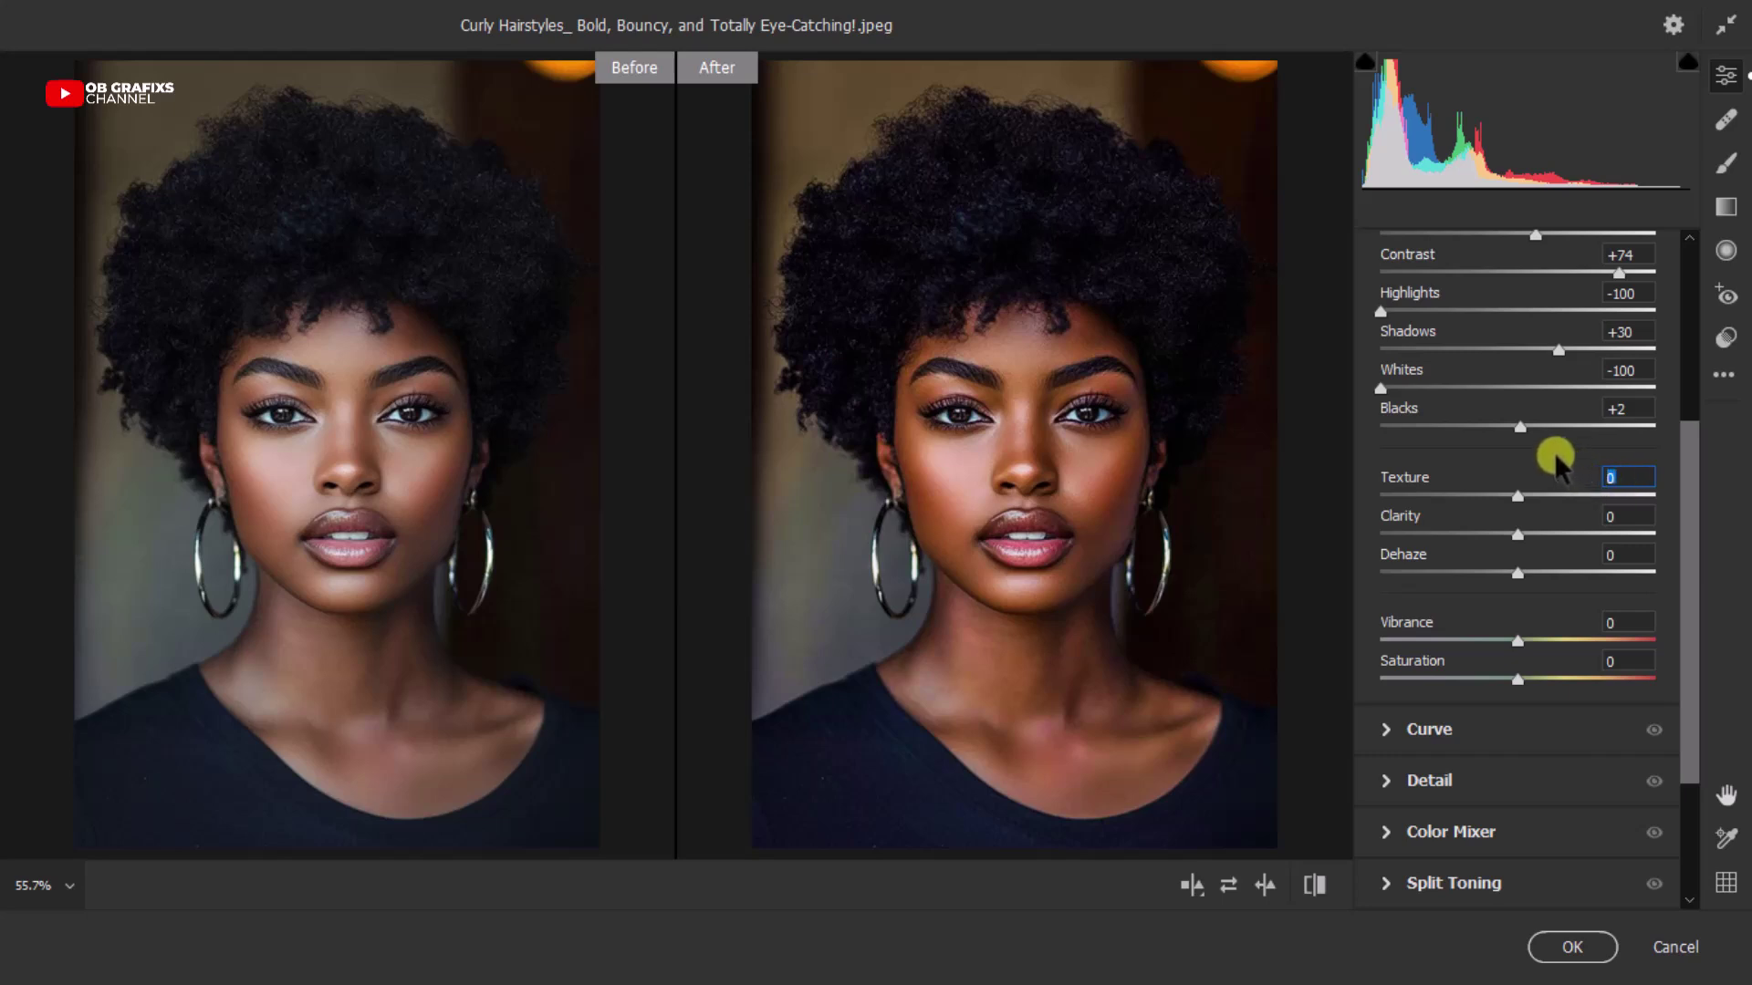
left_click(1520, 536)
left_click_drag(1520, 538, 1502, 527)
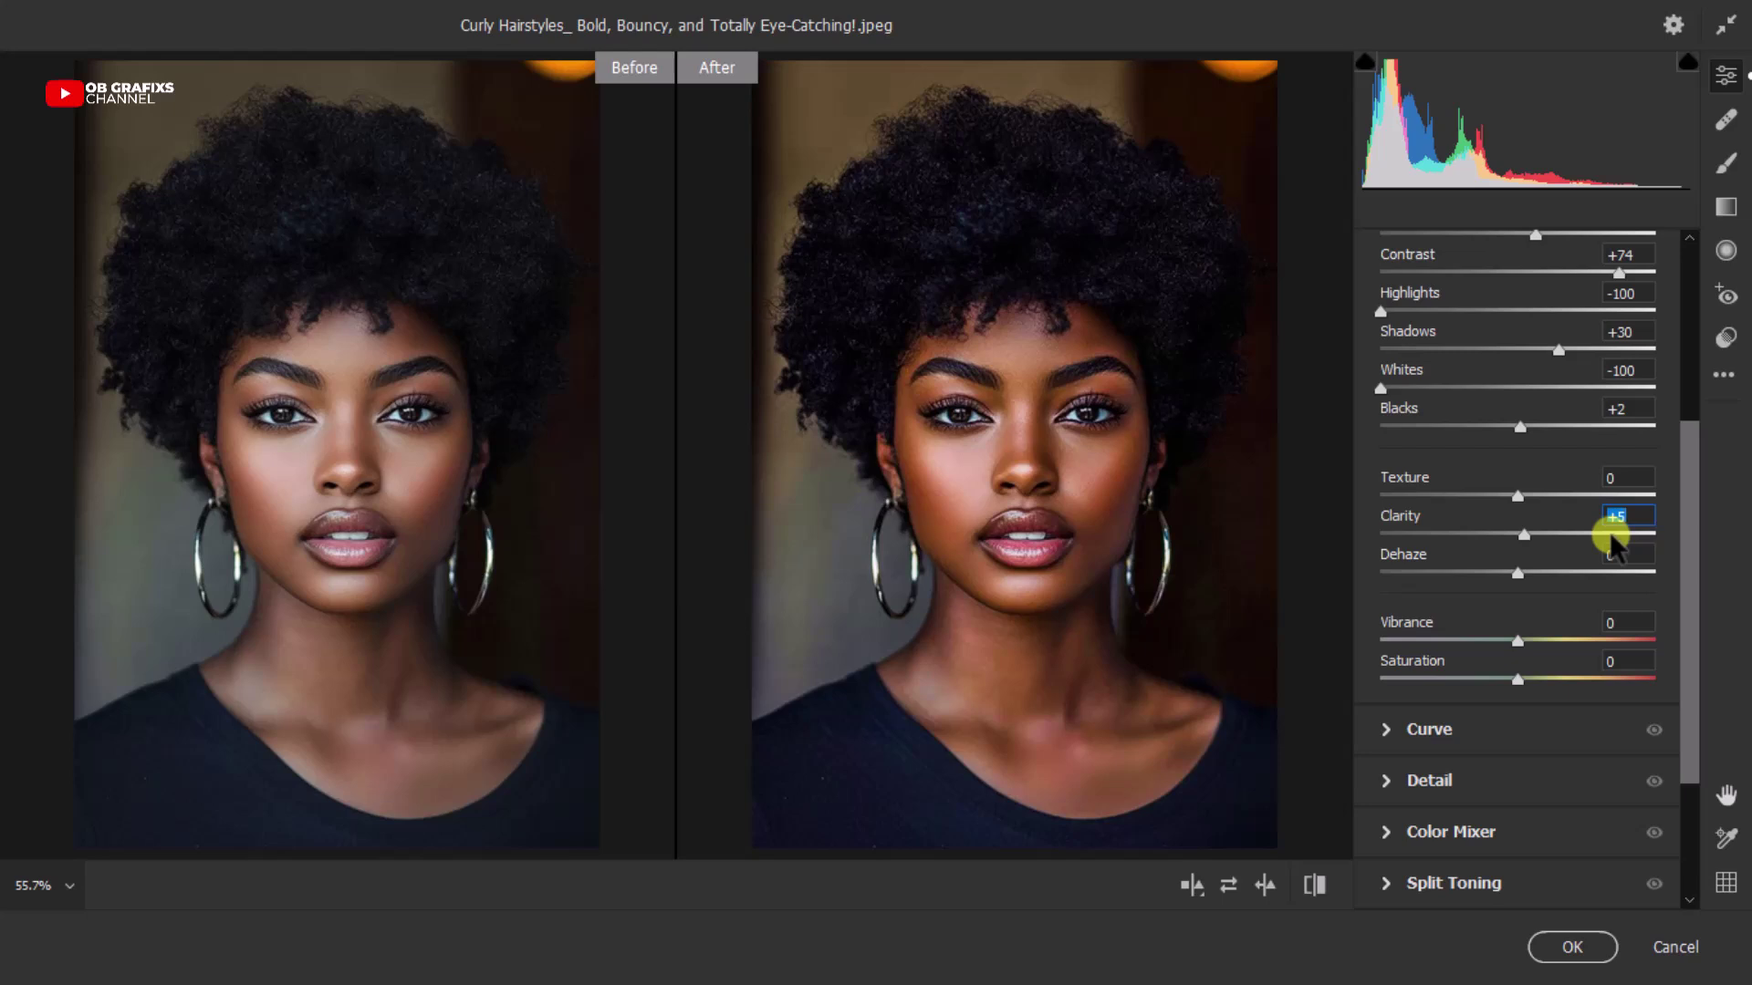
left_click(1518, 573)
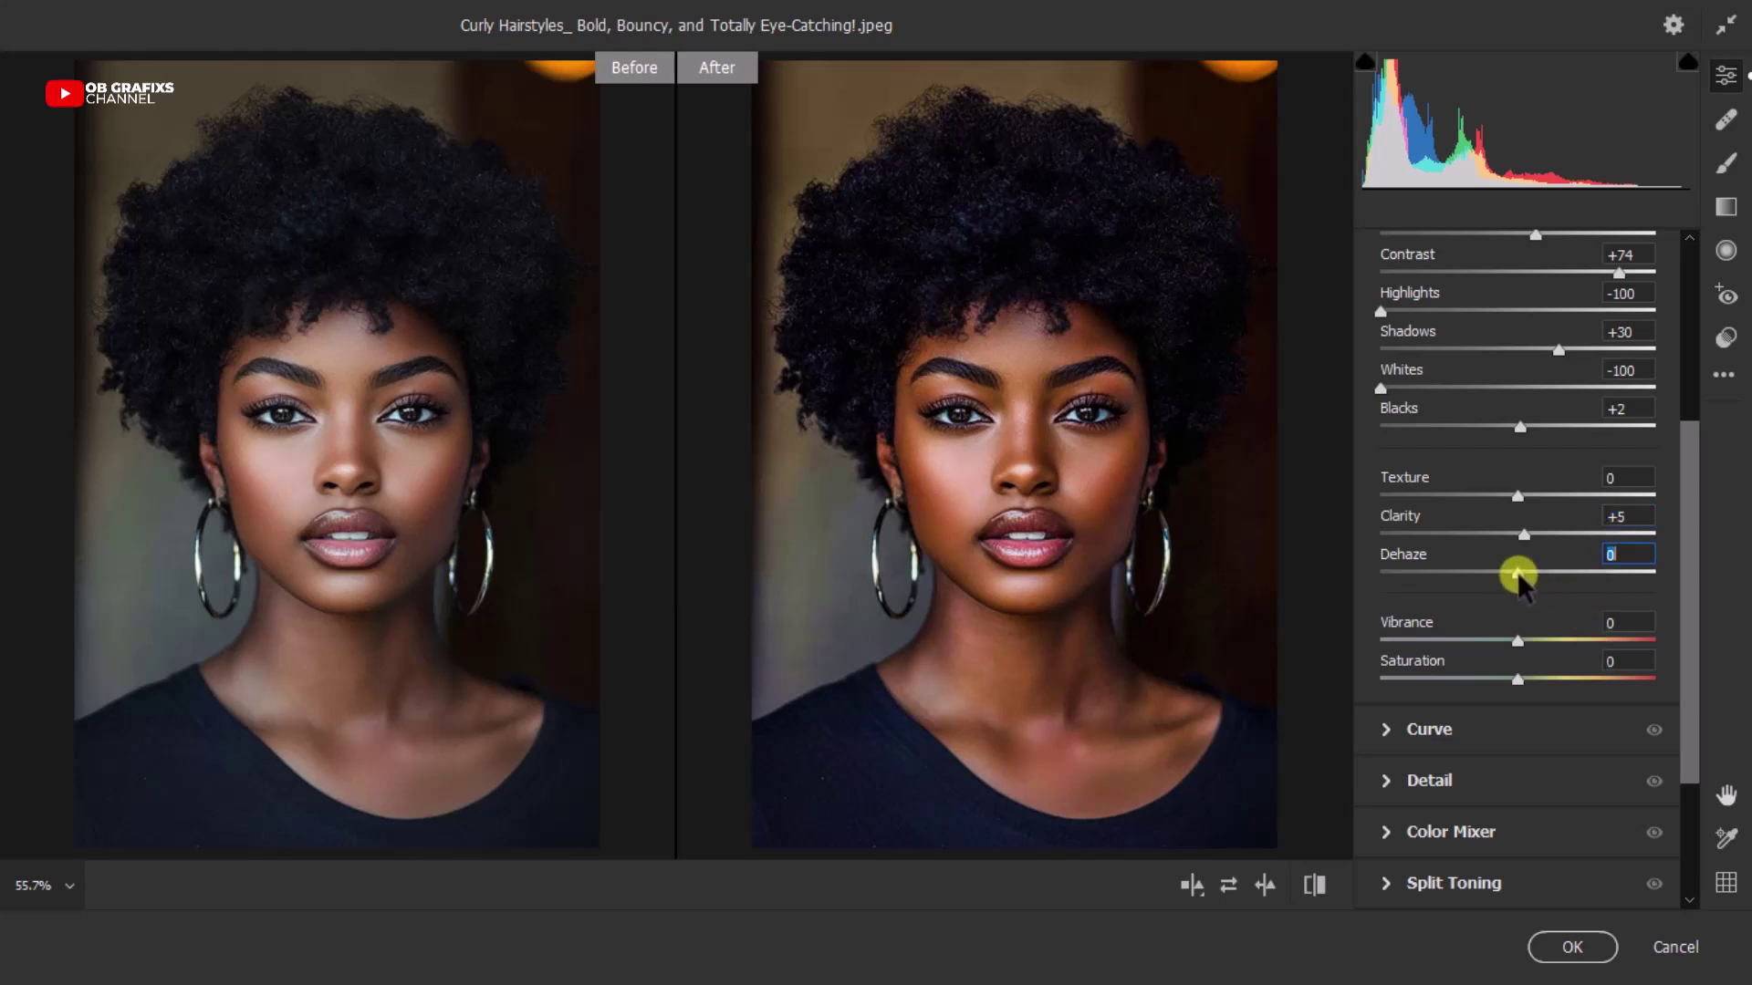
left_click_drag(1517, 575, 1566, 576)
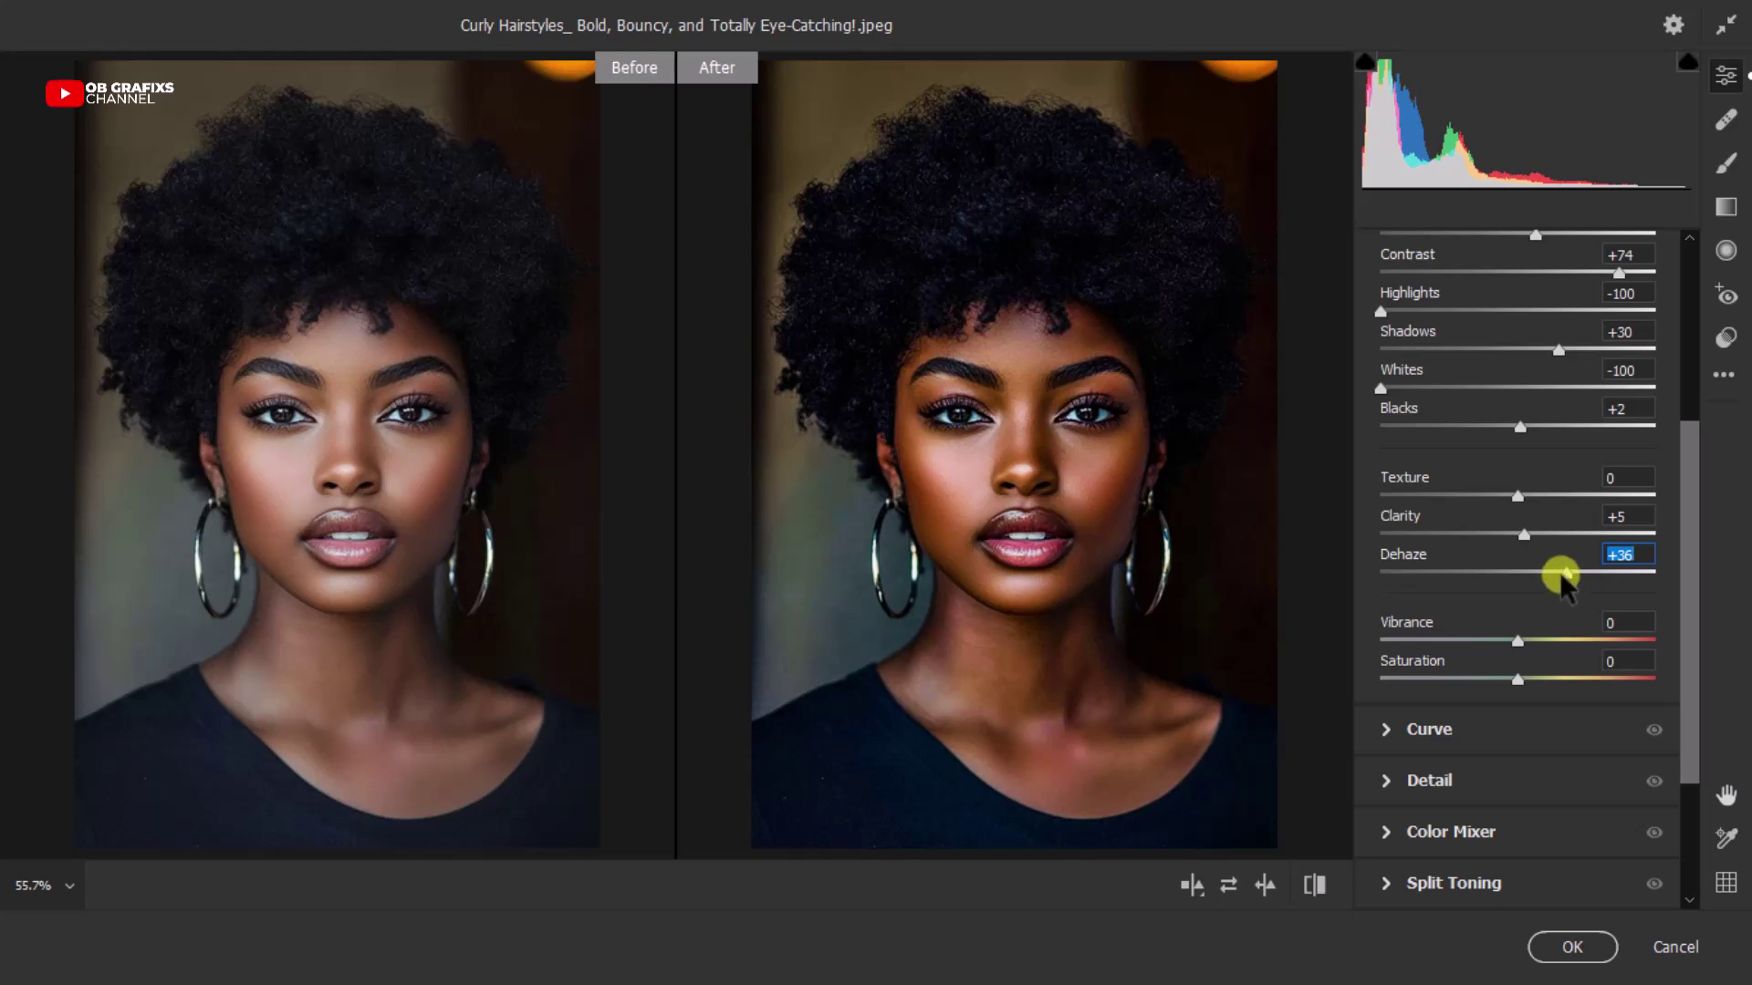
left_click_drag(1692, 468, 1693, 336)
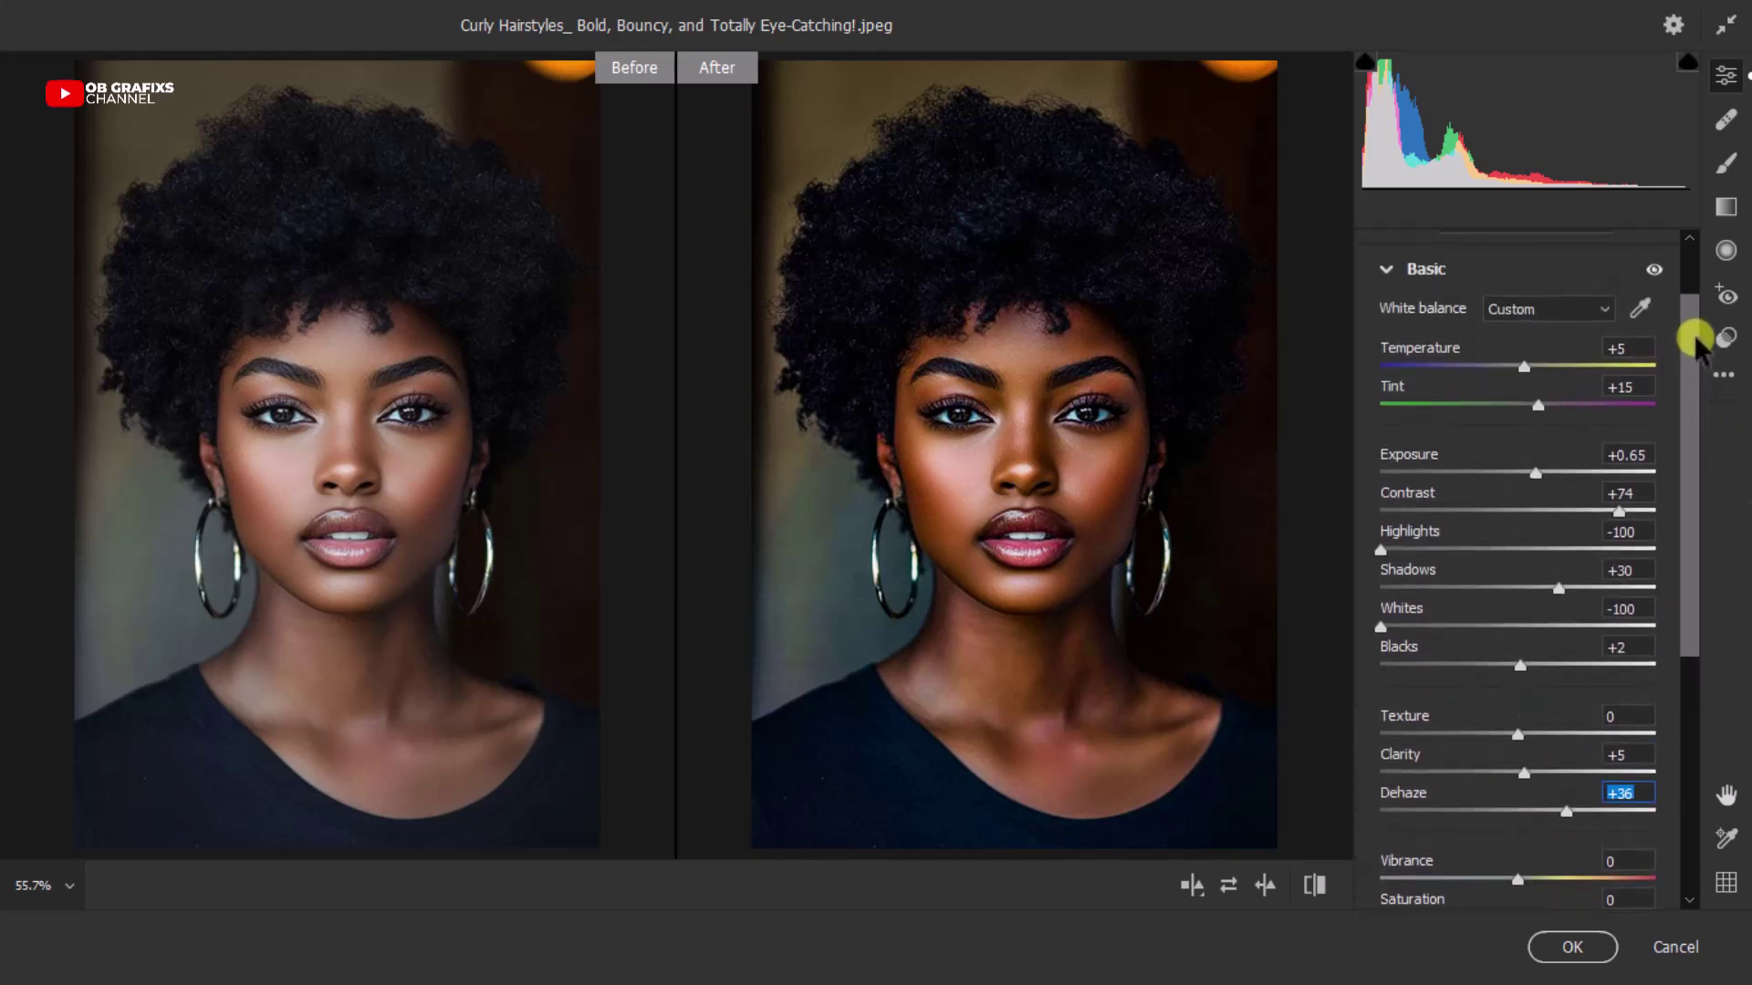
left_click(1386, 268)
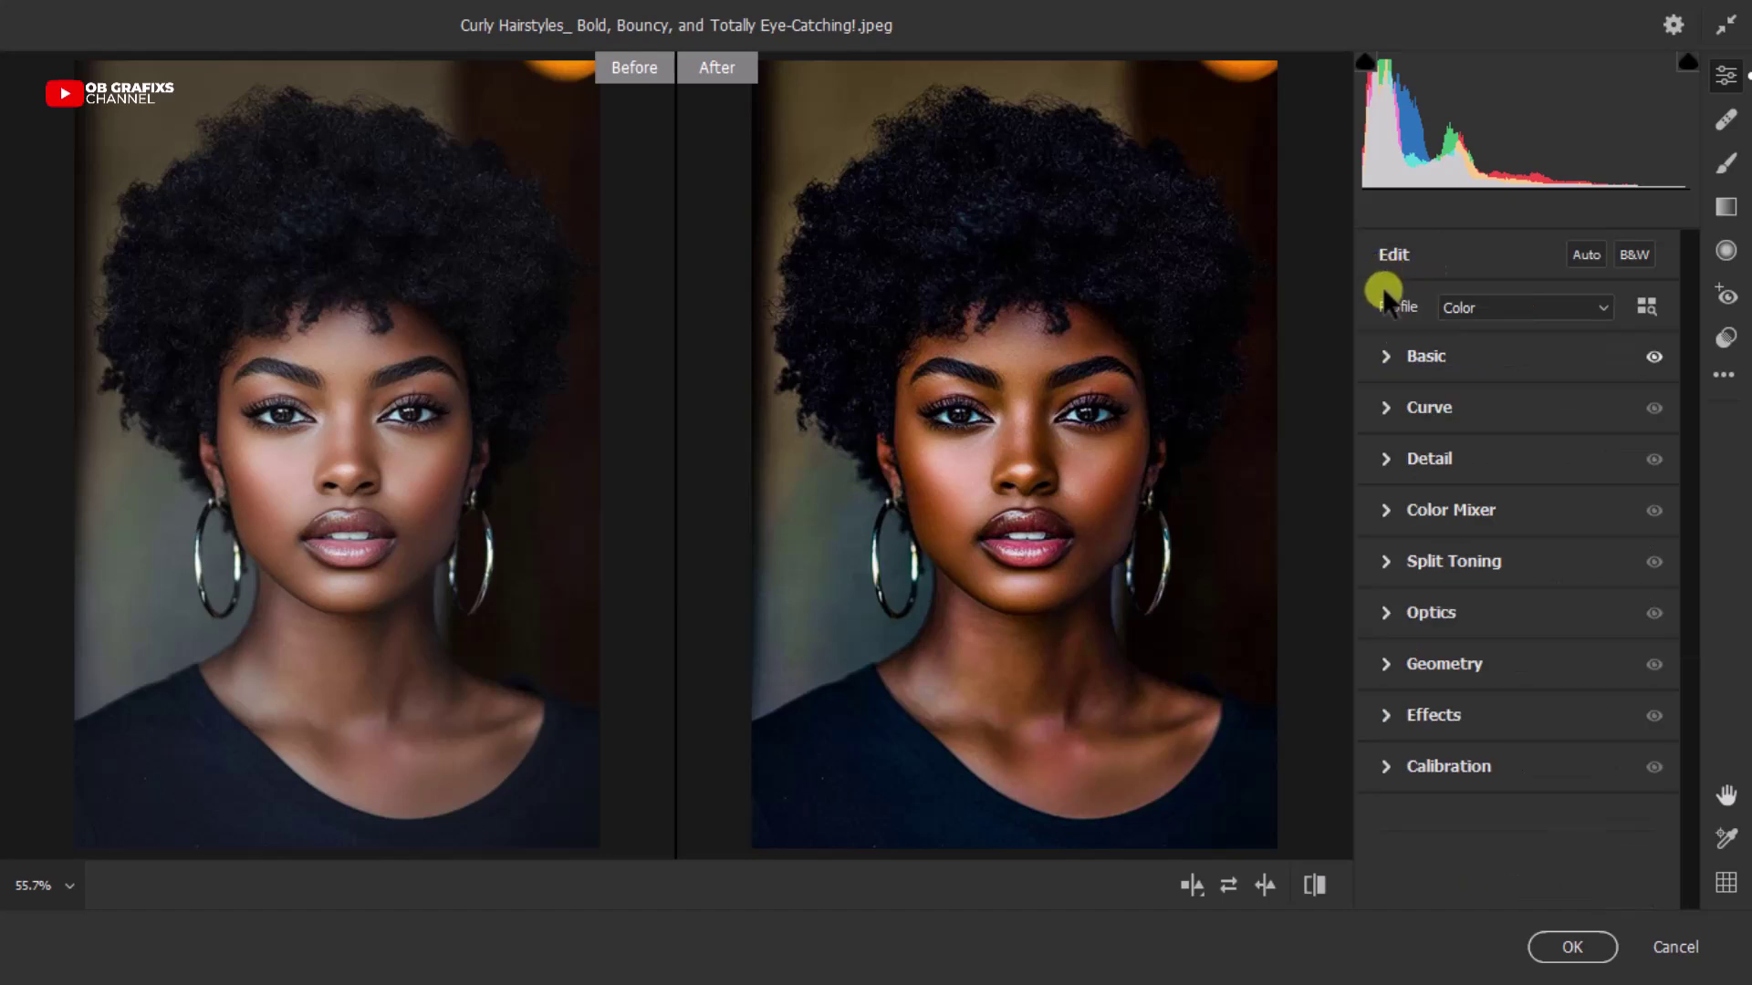
Shape the point curve into a gentle S with points at input 186, output 198 and input 65, output 59
left_click(1387, 407)
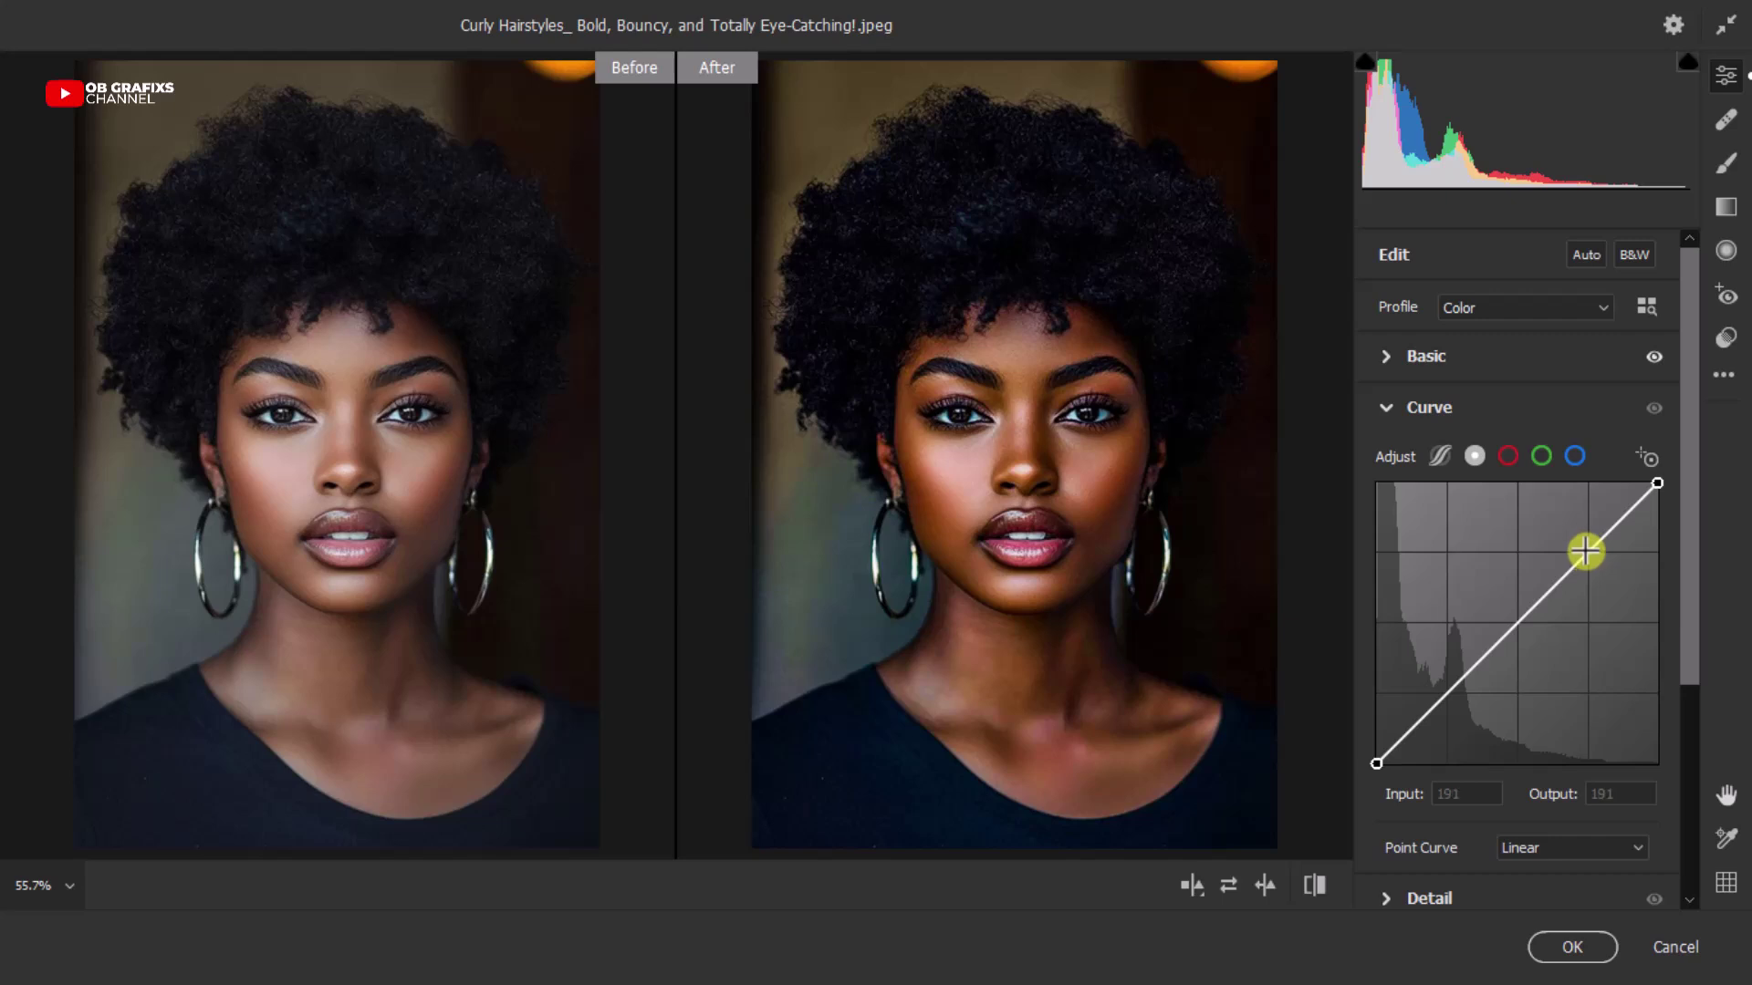
left_click(1588, 551)
left_click_drag(1588, 551, 1581, 545)
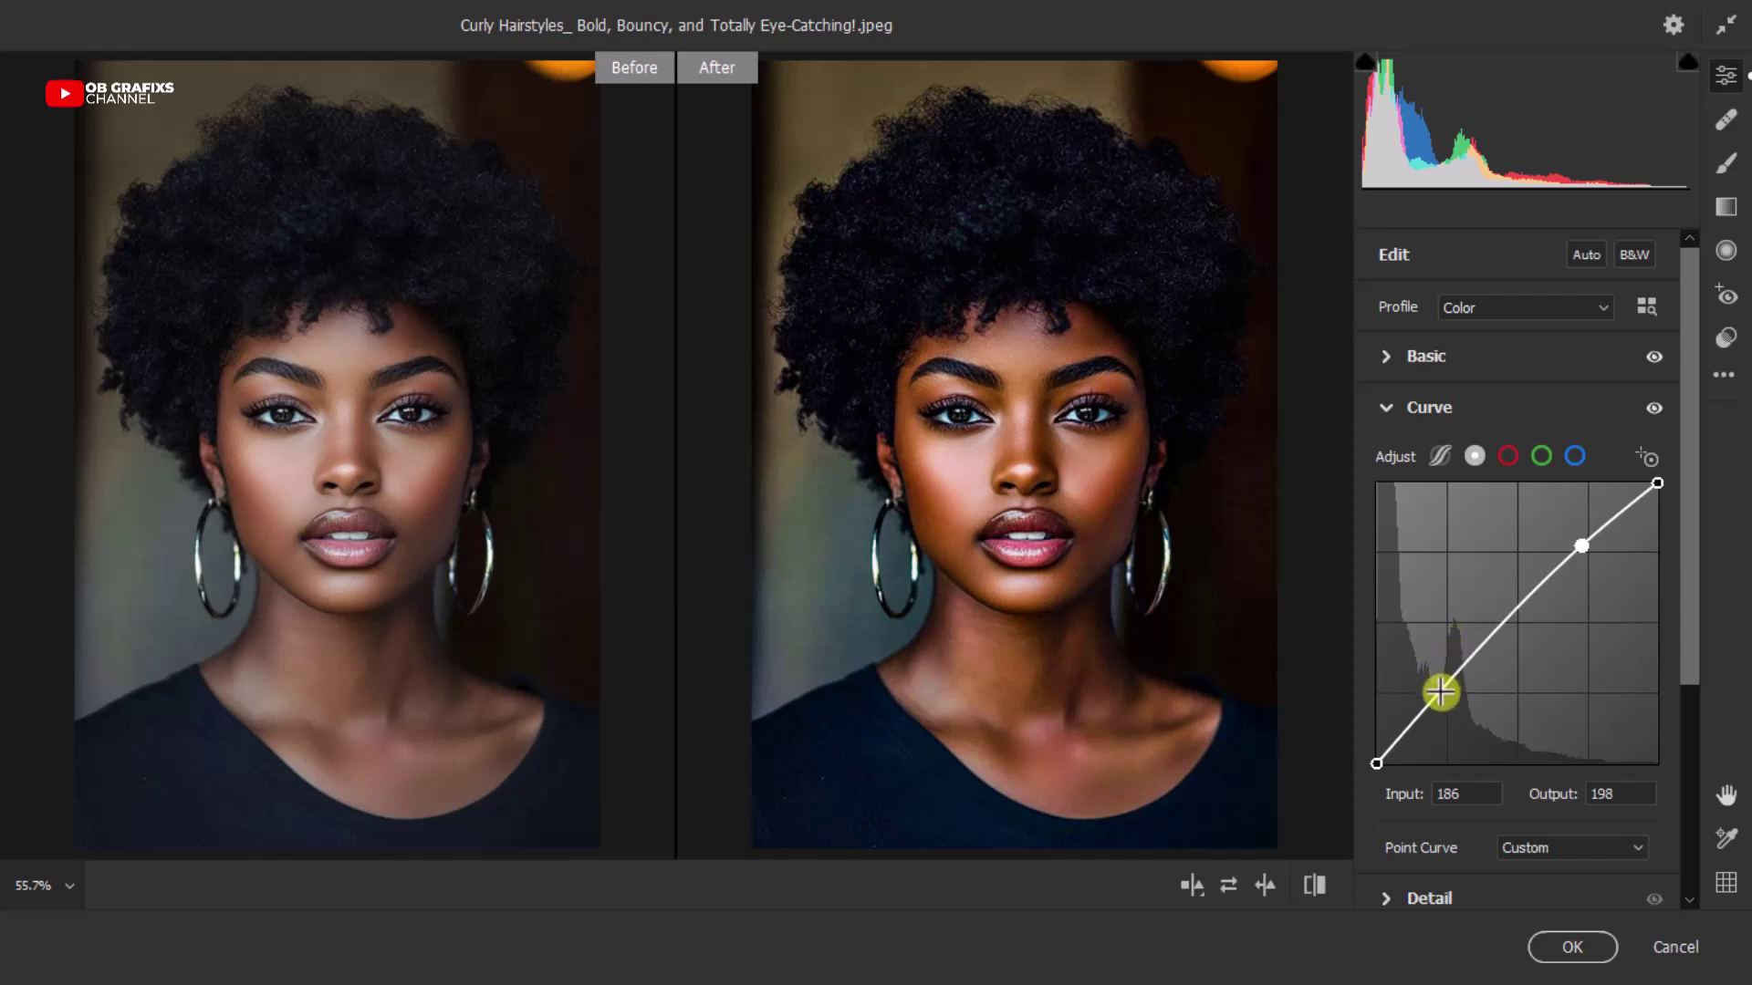
left_click_drag(1441, 693, 1449, 698)
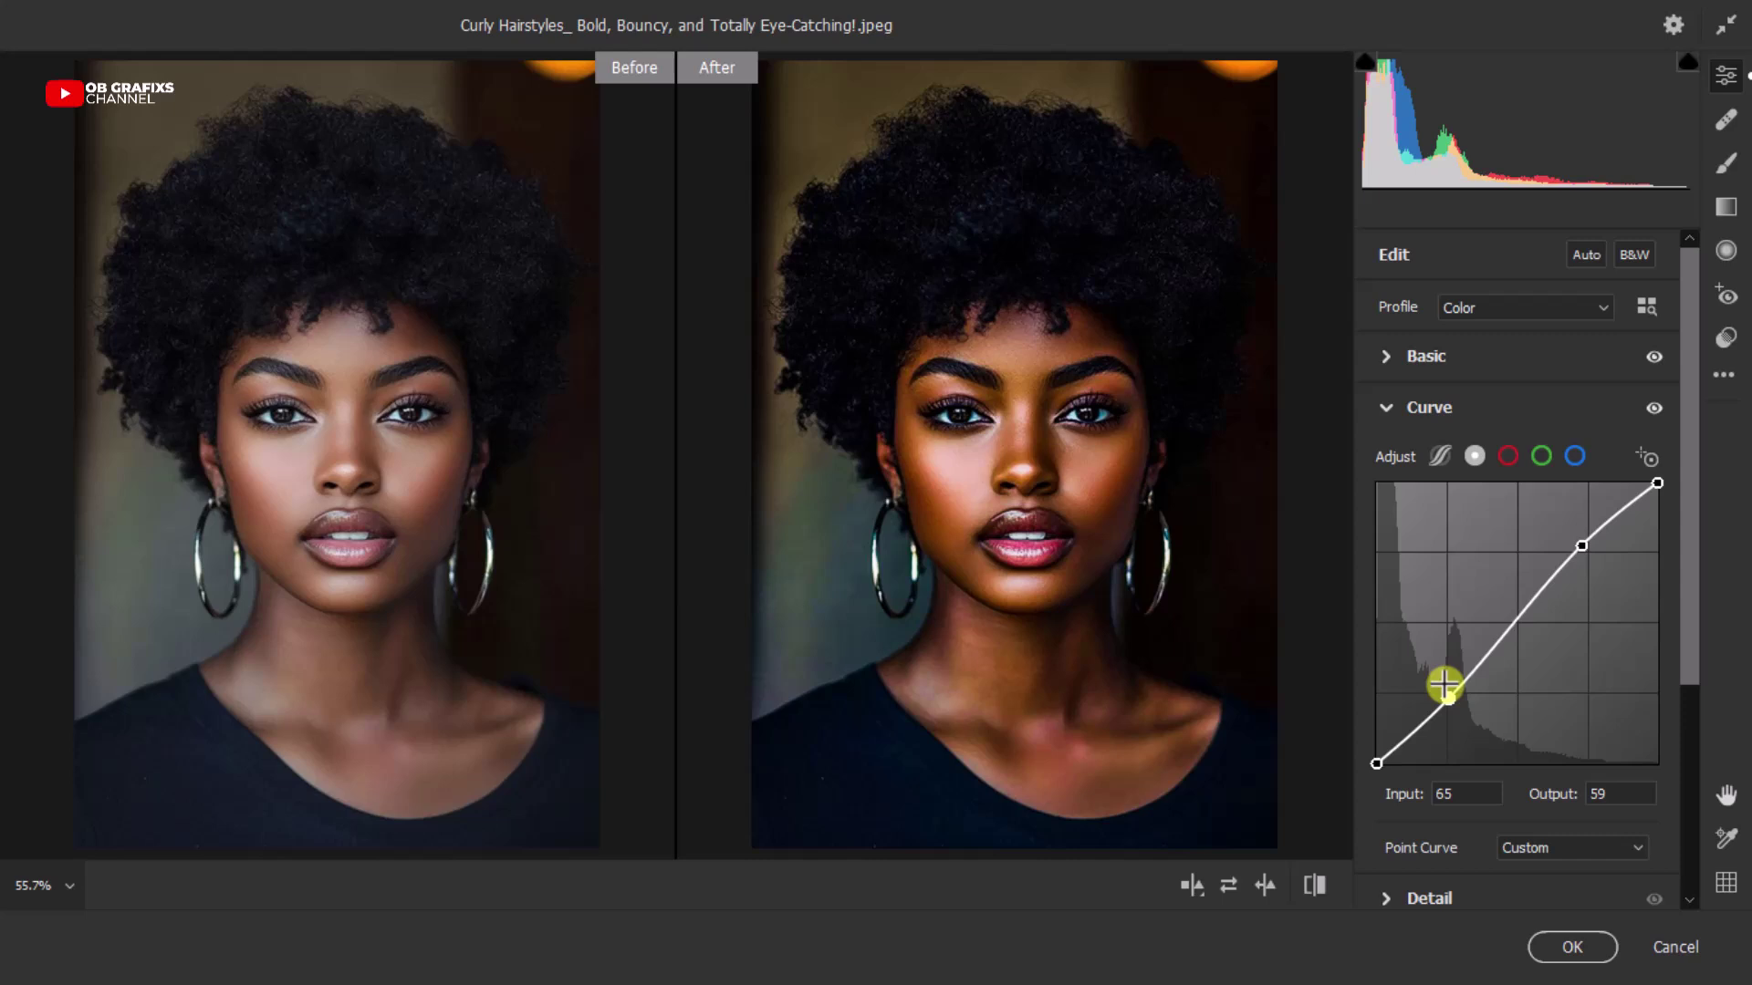
left_click(1387, 408)
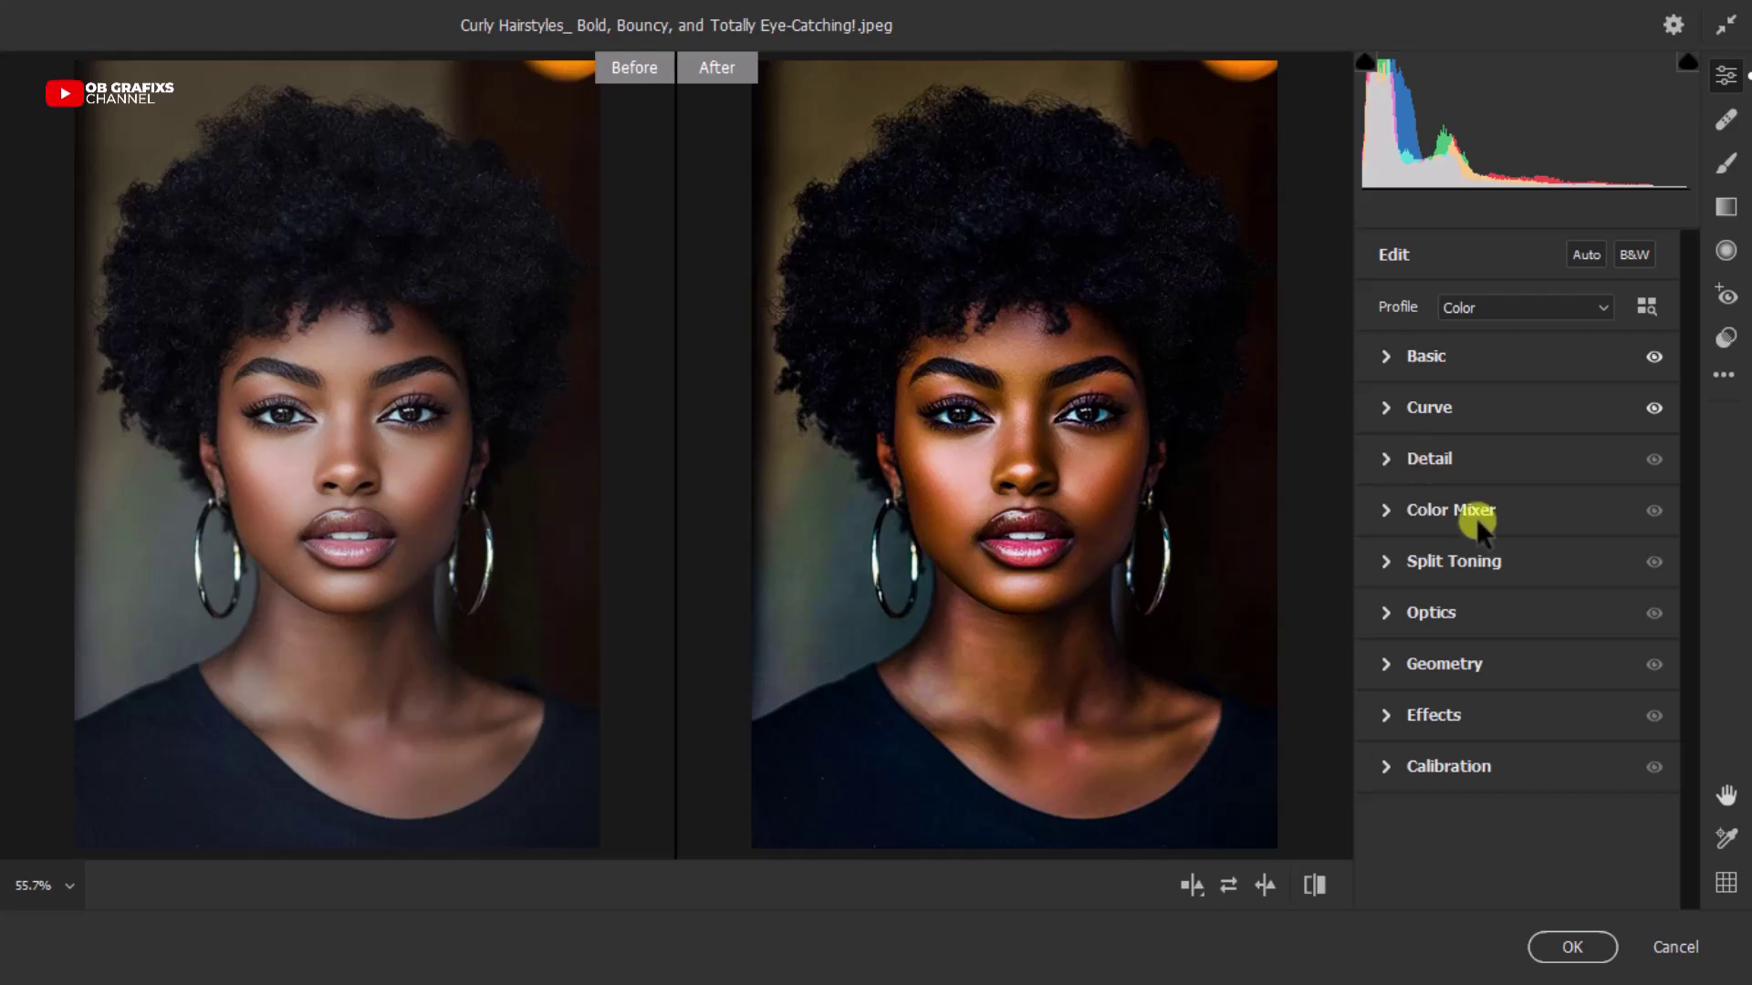
Switch the Color Mixer to HSL and set the hue of Reds to +26 and Oranges to -20
left_click(1386, 510)
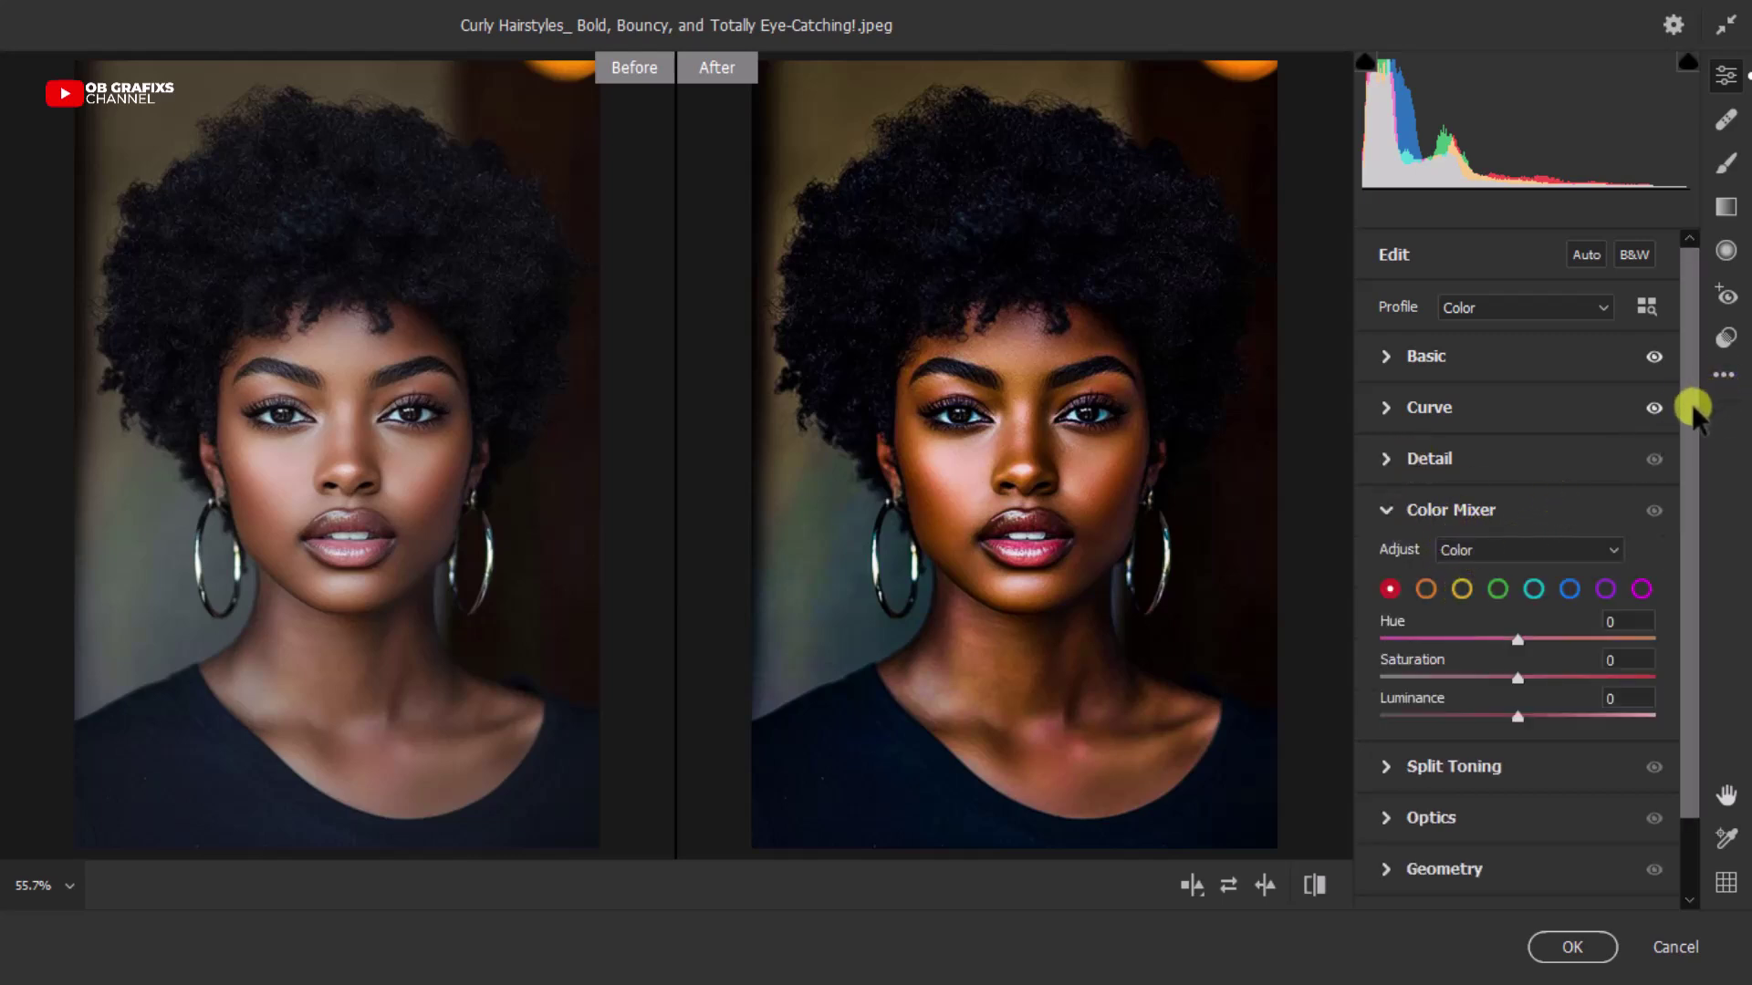
left_click_drag(1691, 404, 1689, 504)
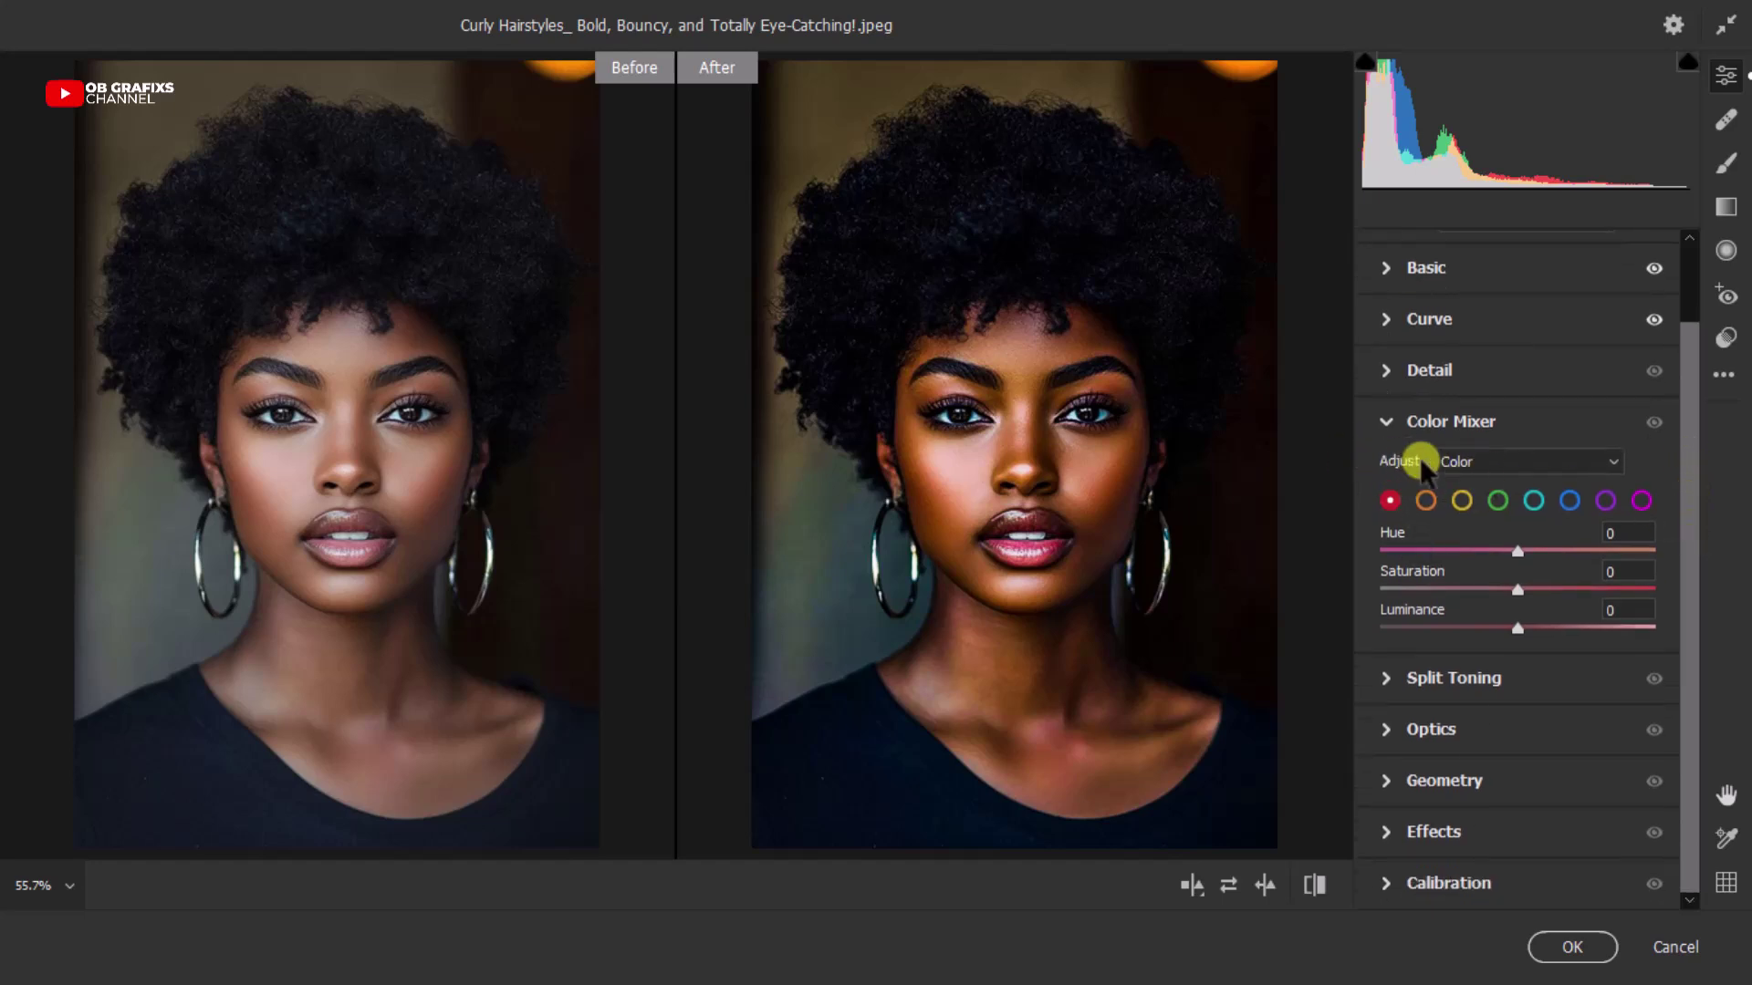
left_click(1538, 458)
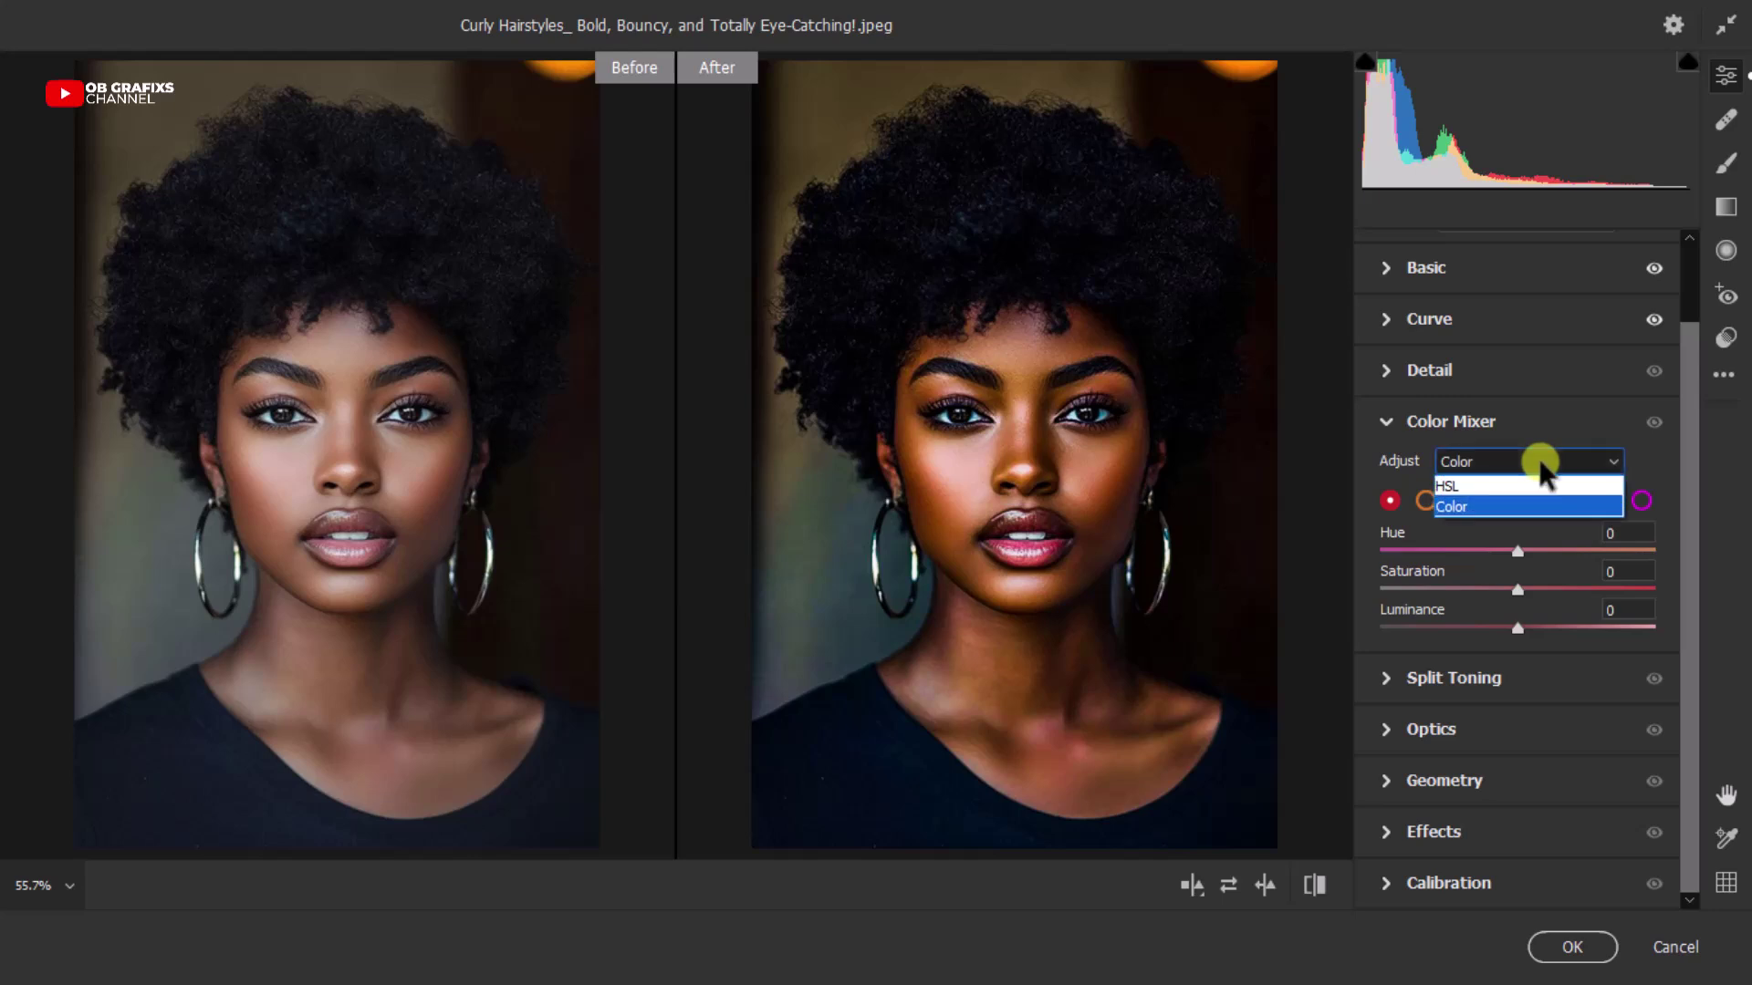
left_click(1460, 485)
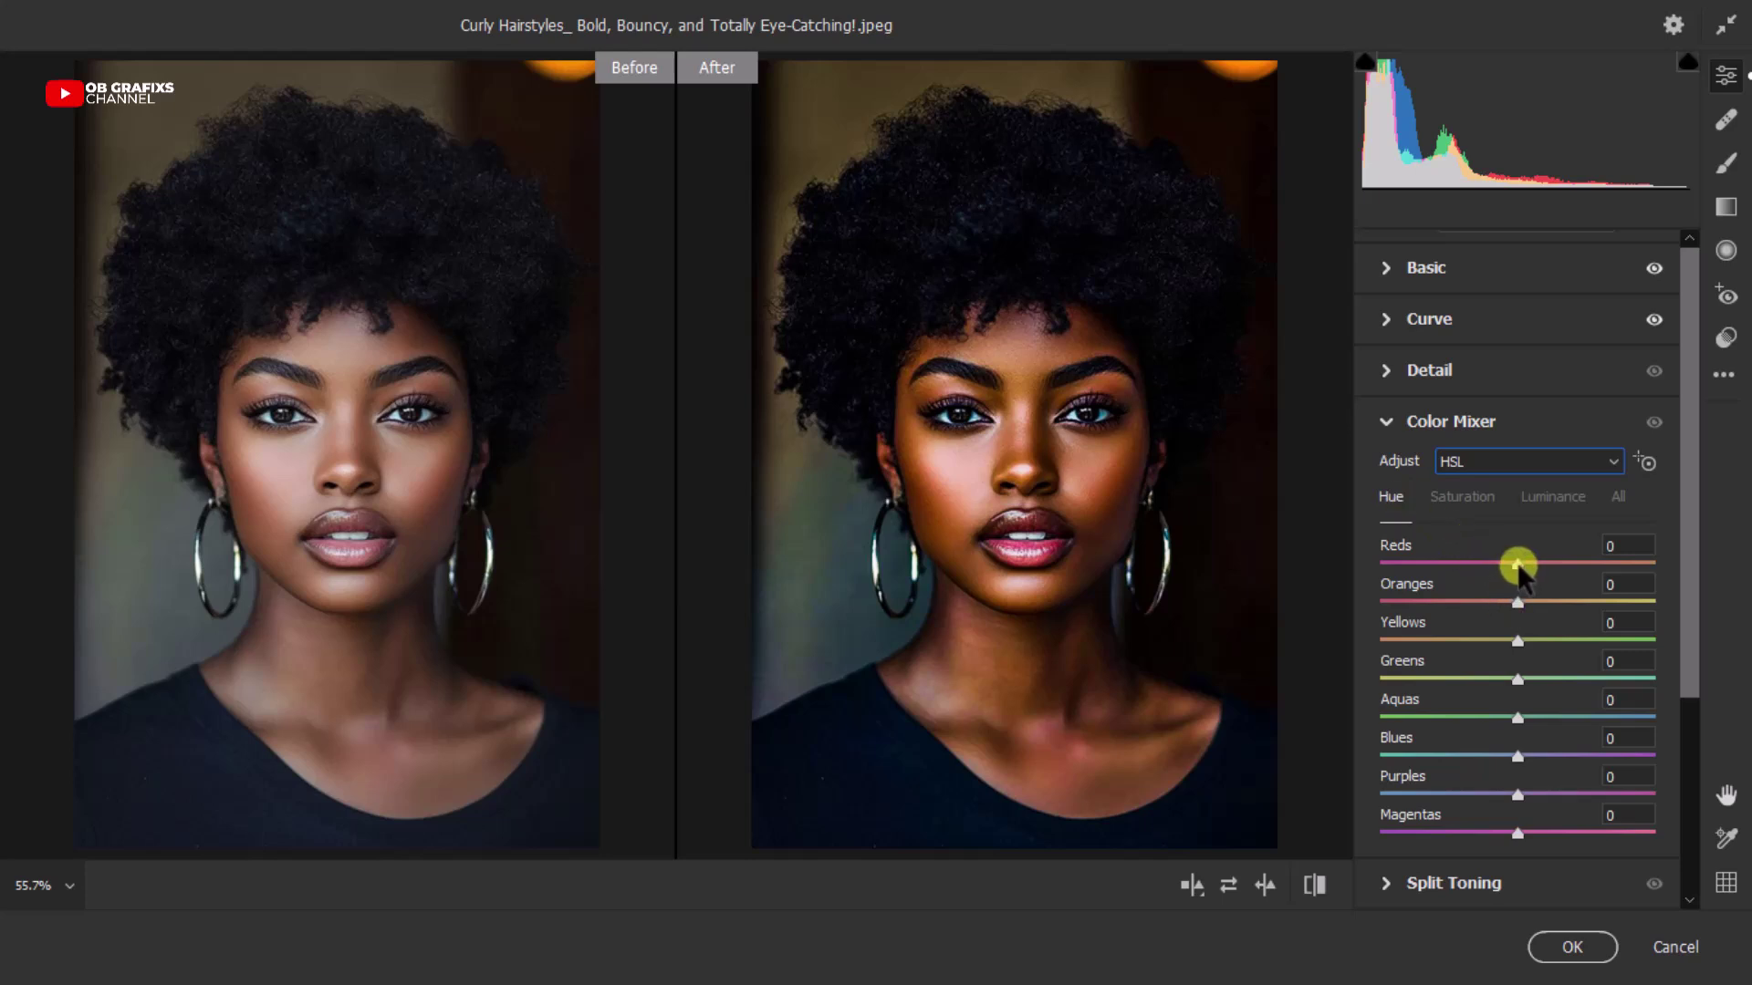
left_click_drag(1517, 565, 1561, 587)
left_click_drag(1551, 570, 1555, 570)
left_click_drag(1518, 604, 1493, 611)
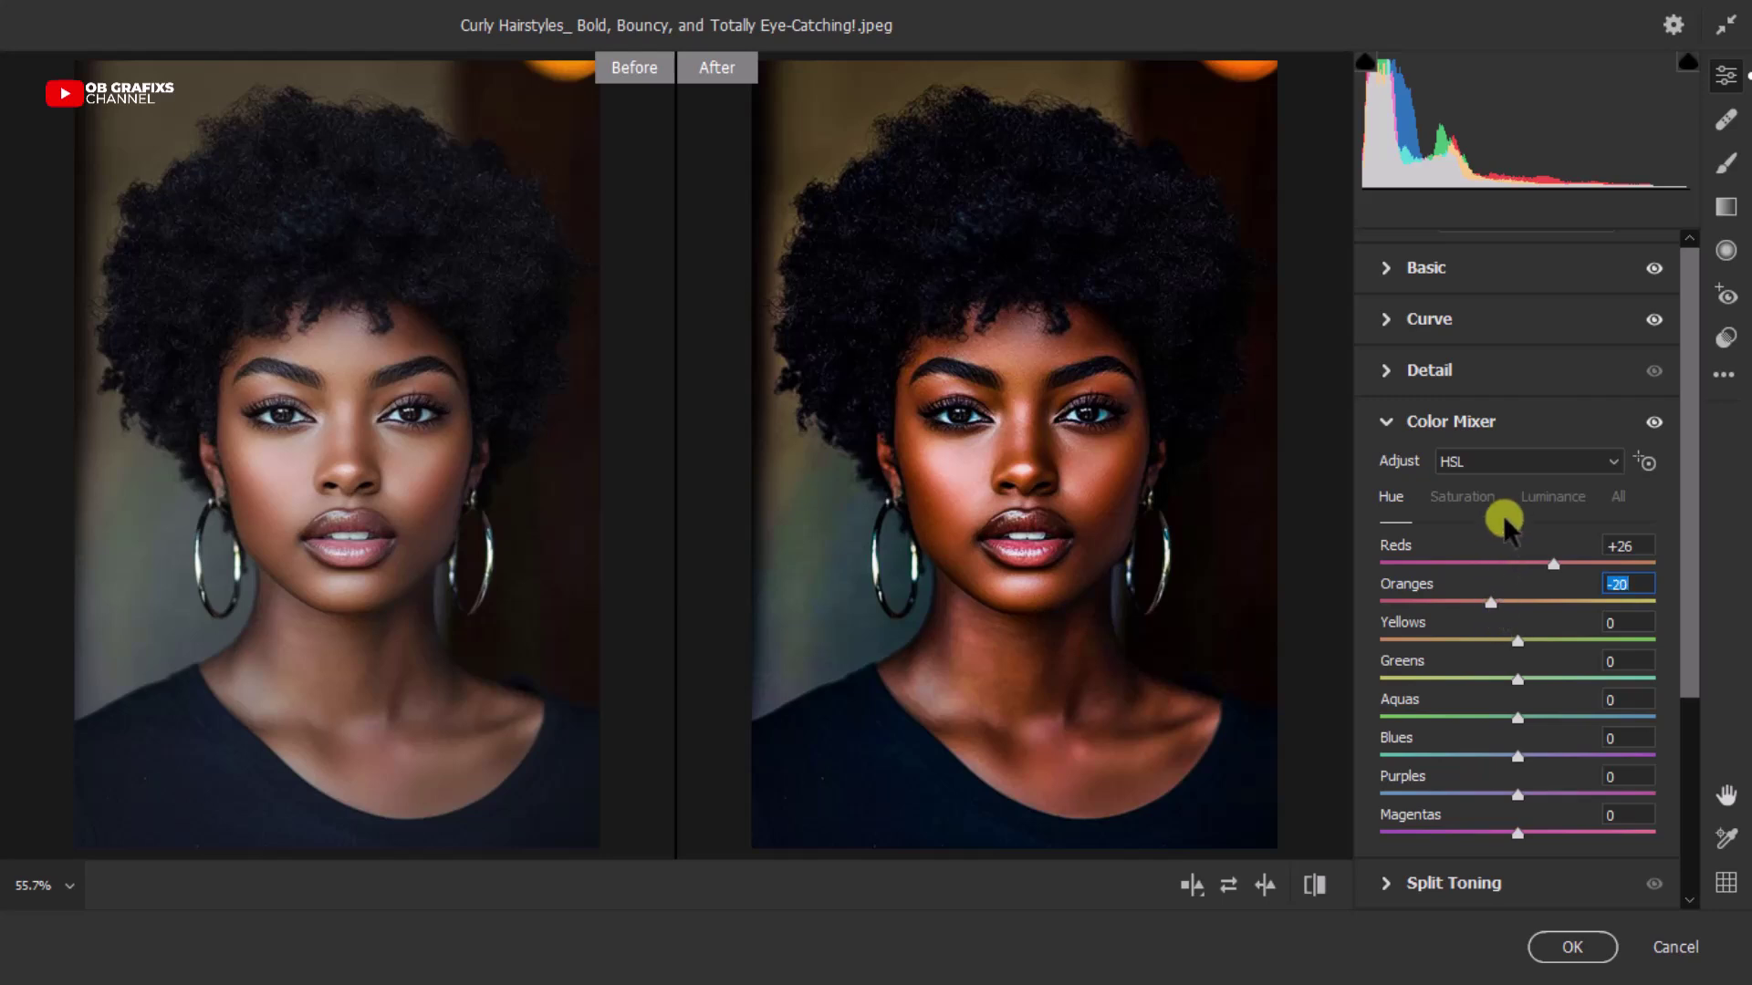
Set the HSL saturation of Reds to +48 and Oranges to +23, and fine-tune the Yellows slightly
left_click(1462, 495)
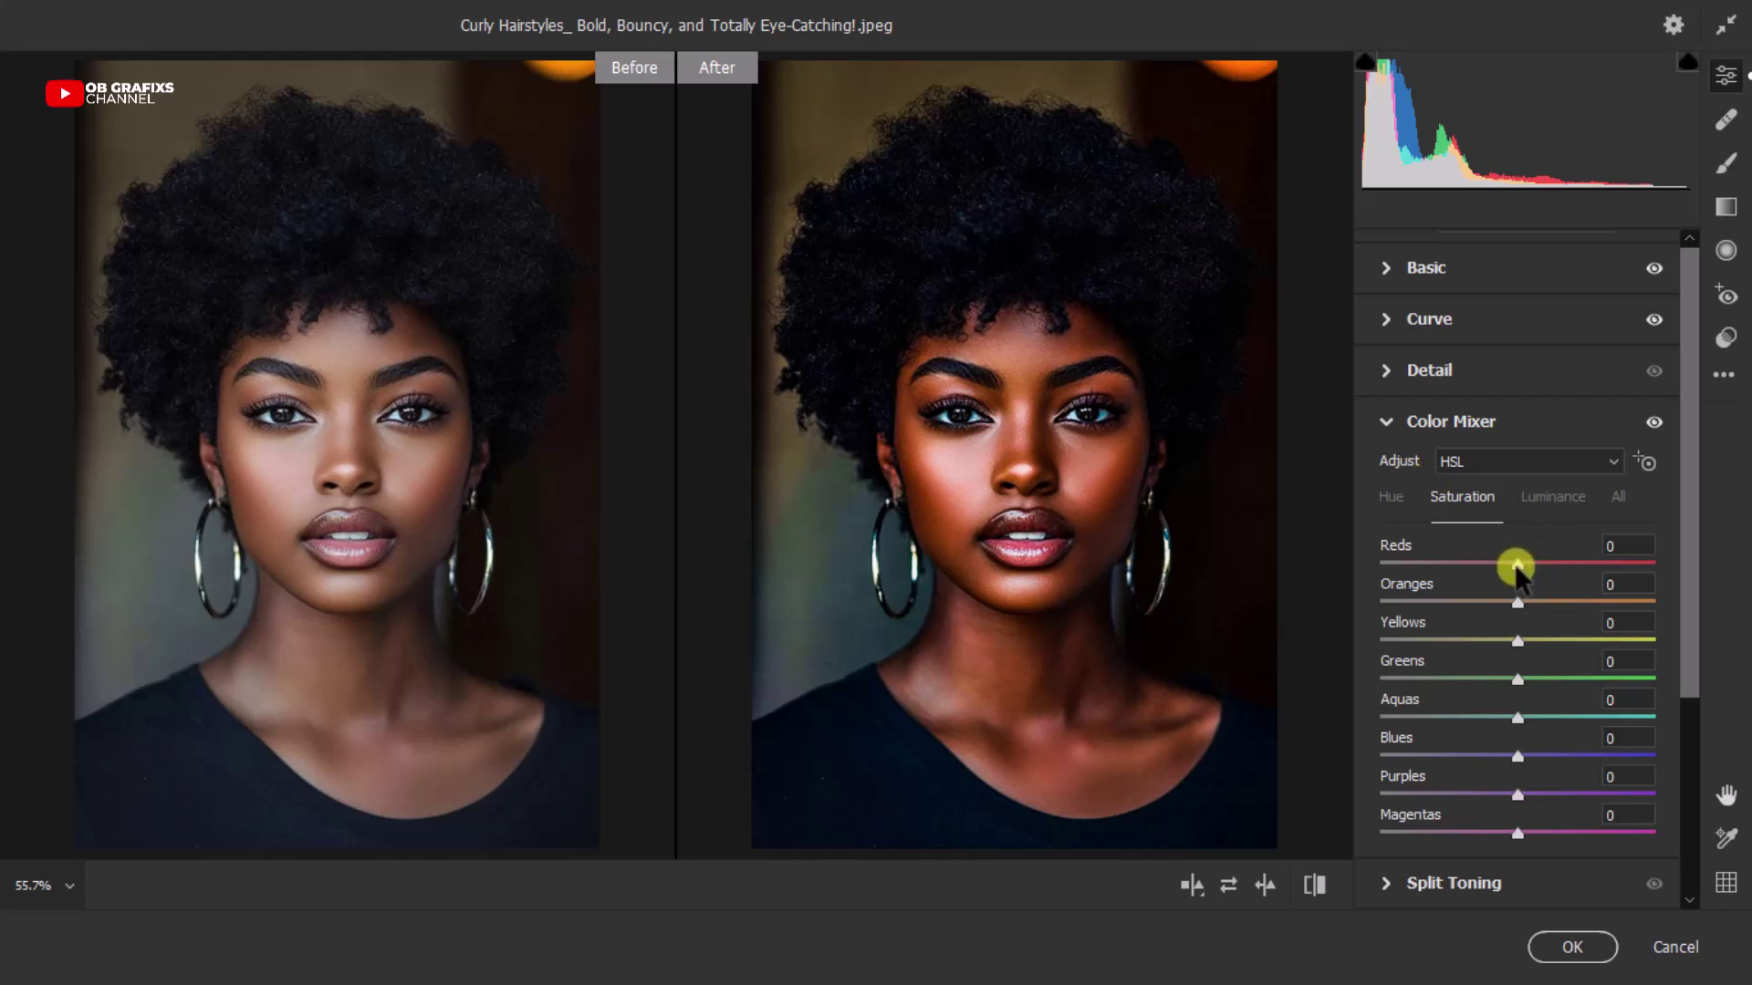
left_click_drag(1518, 567, 1569, 567)
left_click_drag(1517, 603, 1549, 612)
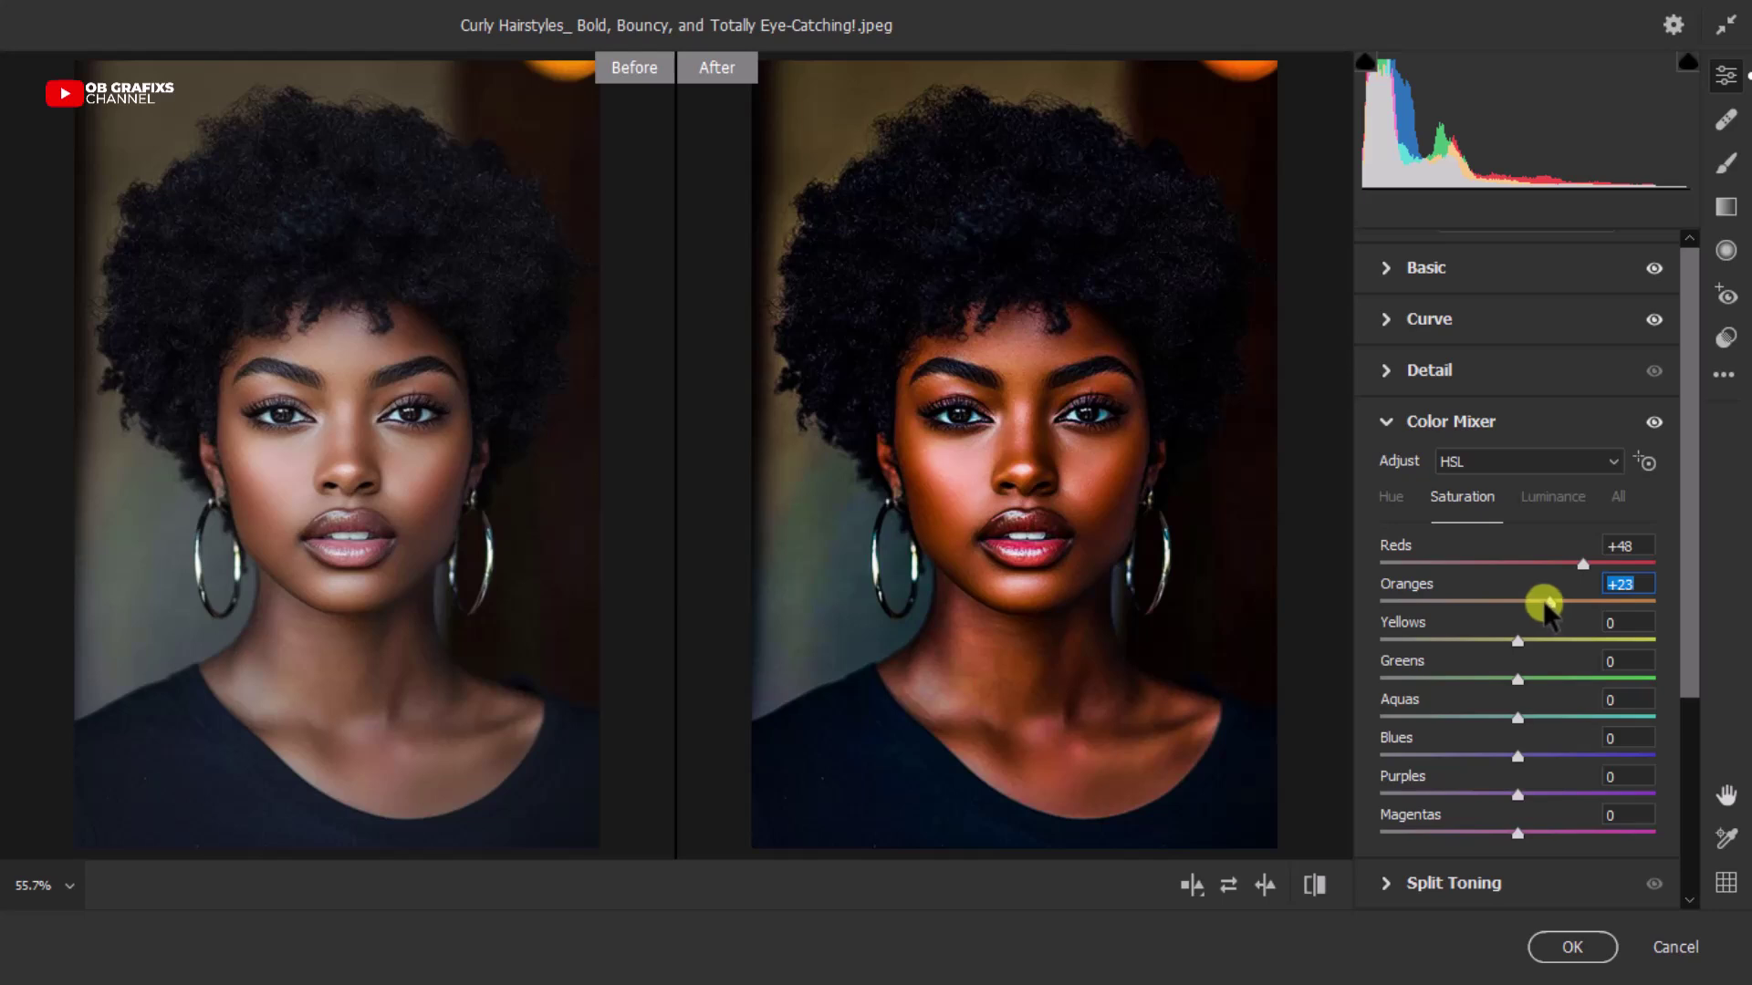
left_click(1517, 642)
left_click_drag(1519, 642, 1522, 644)
Set the HSL luminance of Reds to +9 and Oranges to +7, finishing the Color Mixer adjustments
left_click(1554, 496)
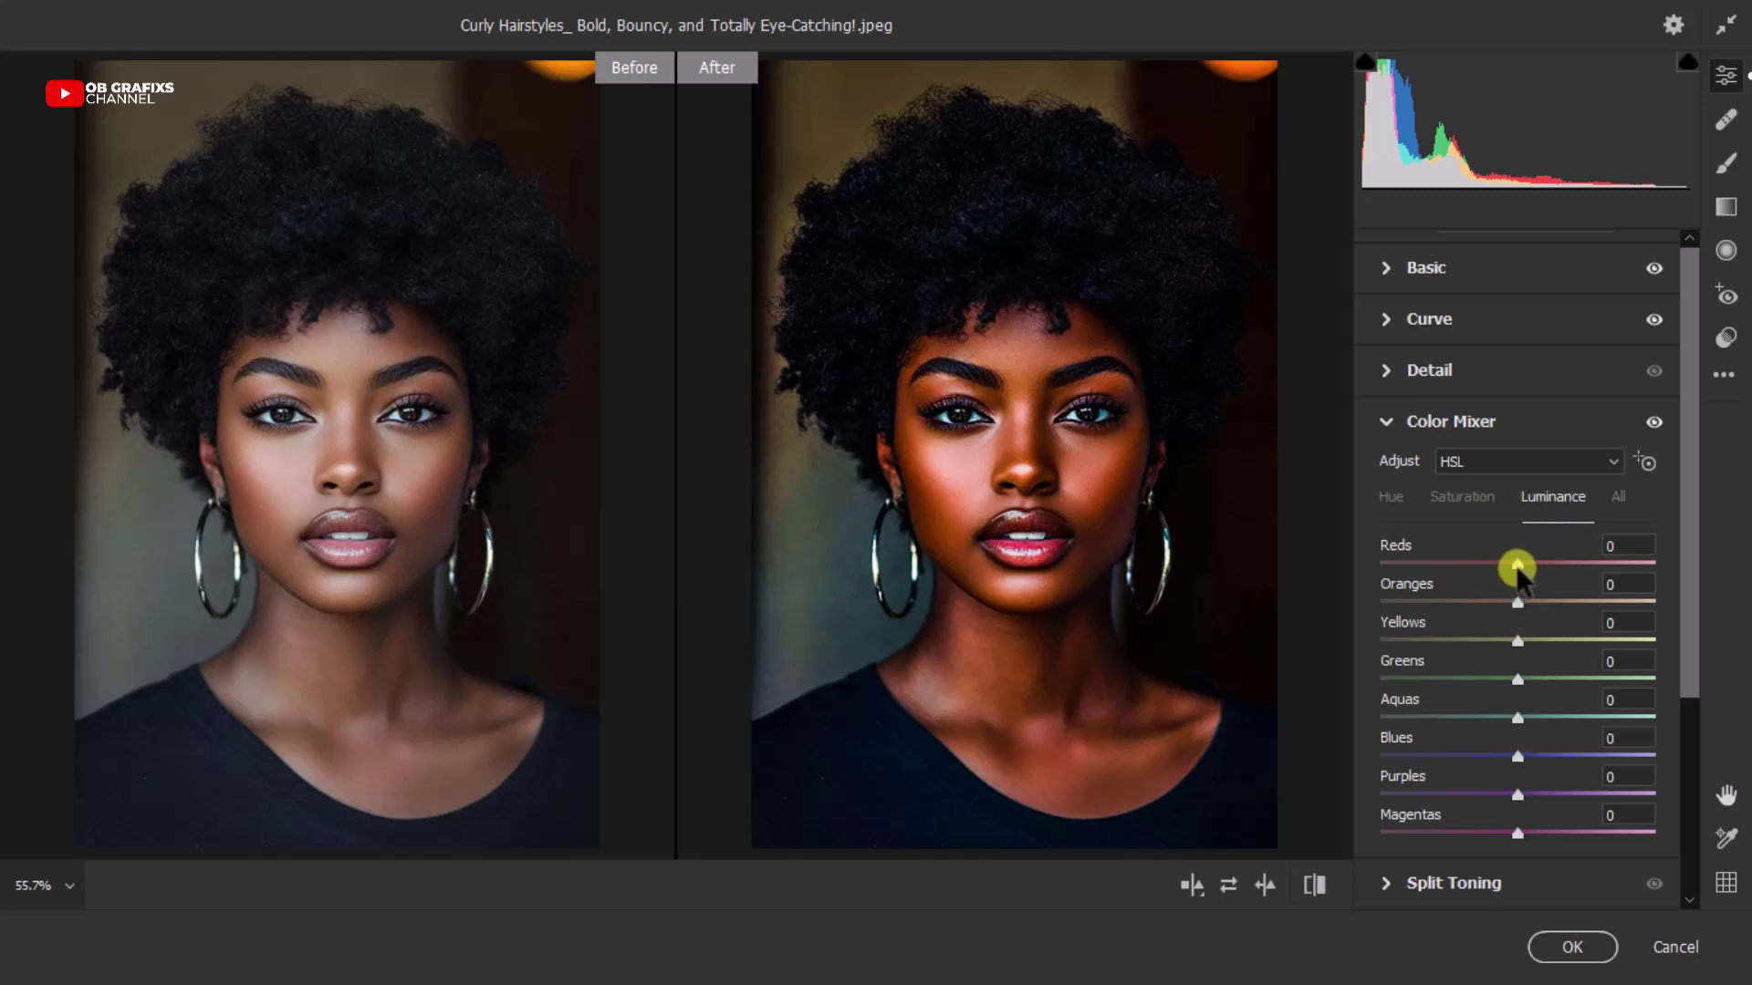
left_click_drag(1518, 568, 1531, 575)
left_click_drag(1519, 604, 1524, 609)
left_click_drag(1526, 610, 1523, 595)
key("Return")
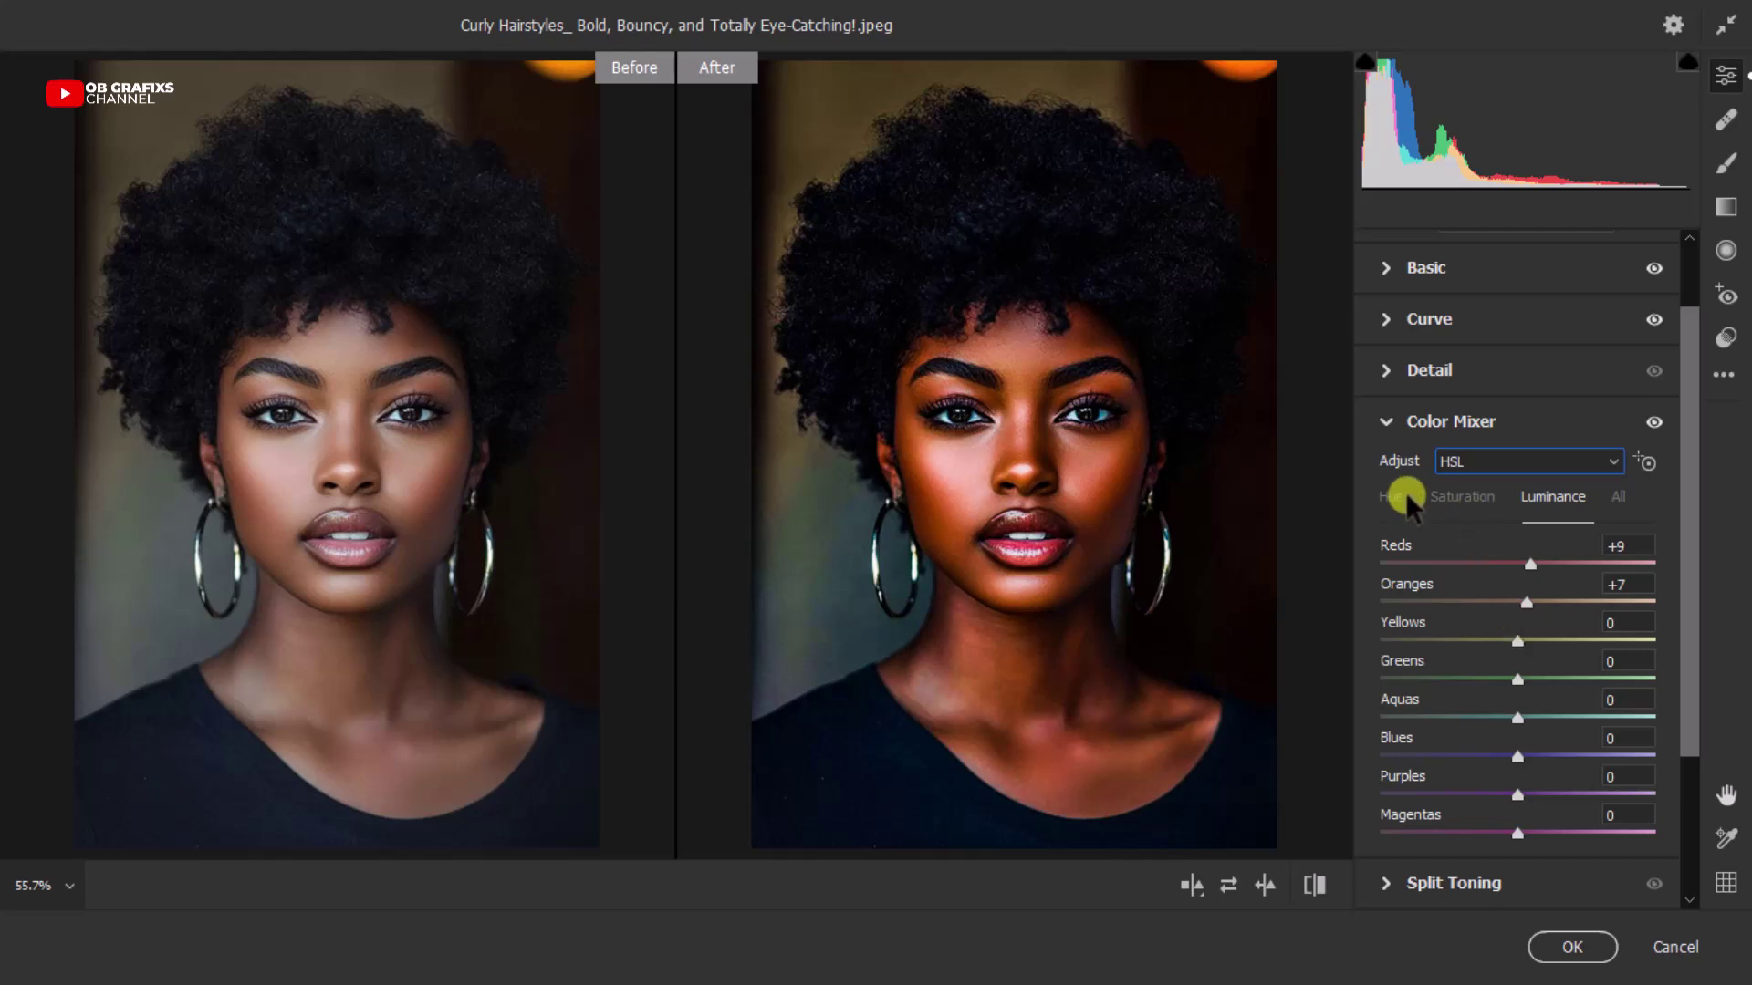
left_click(1385, 420)
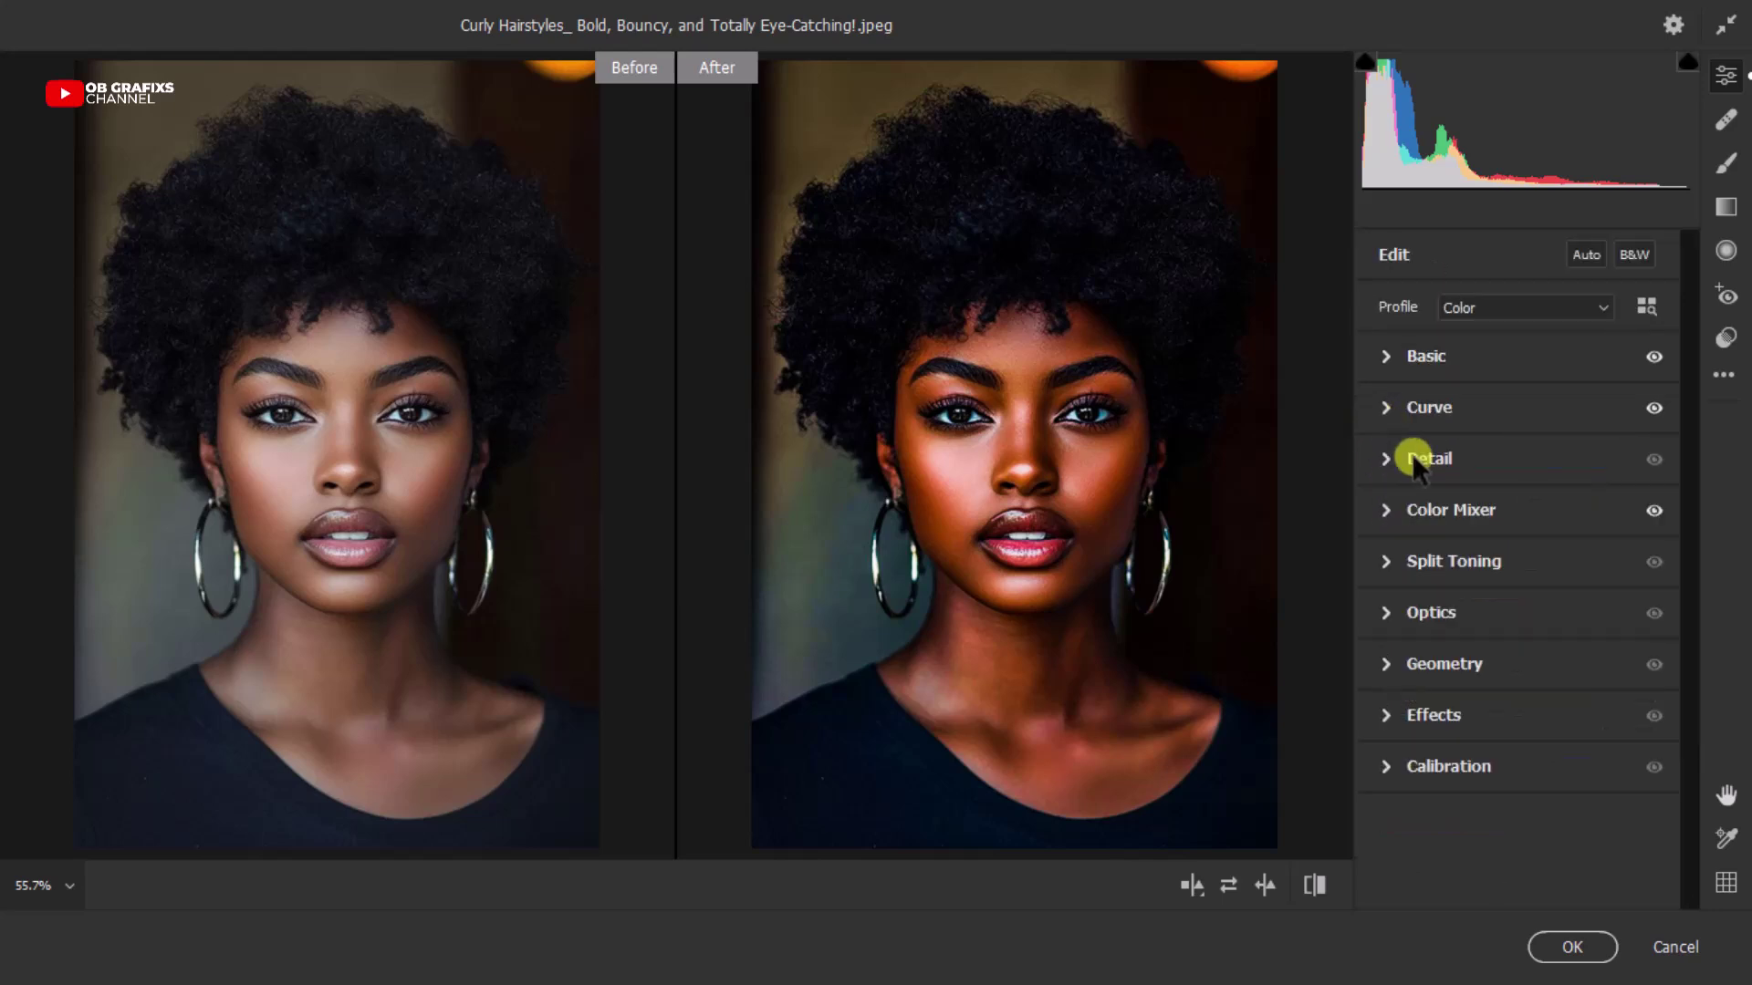
Darken the portrait's edges by setting the Vignetting effect to -14
left_click(1388, 715)
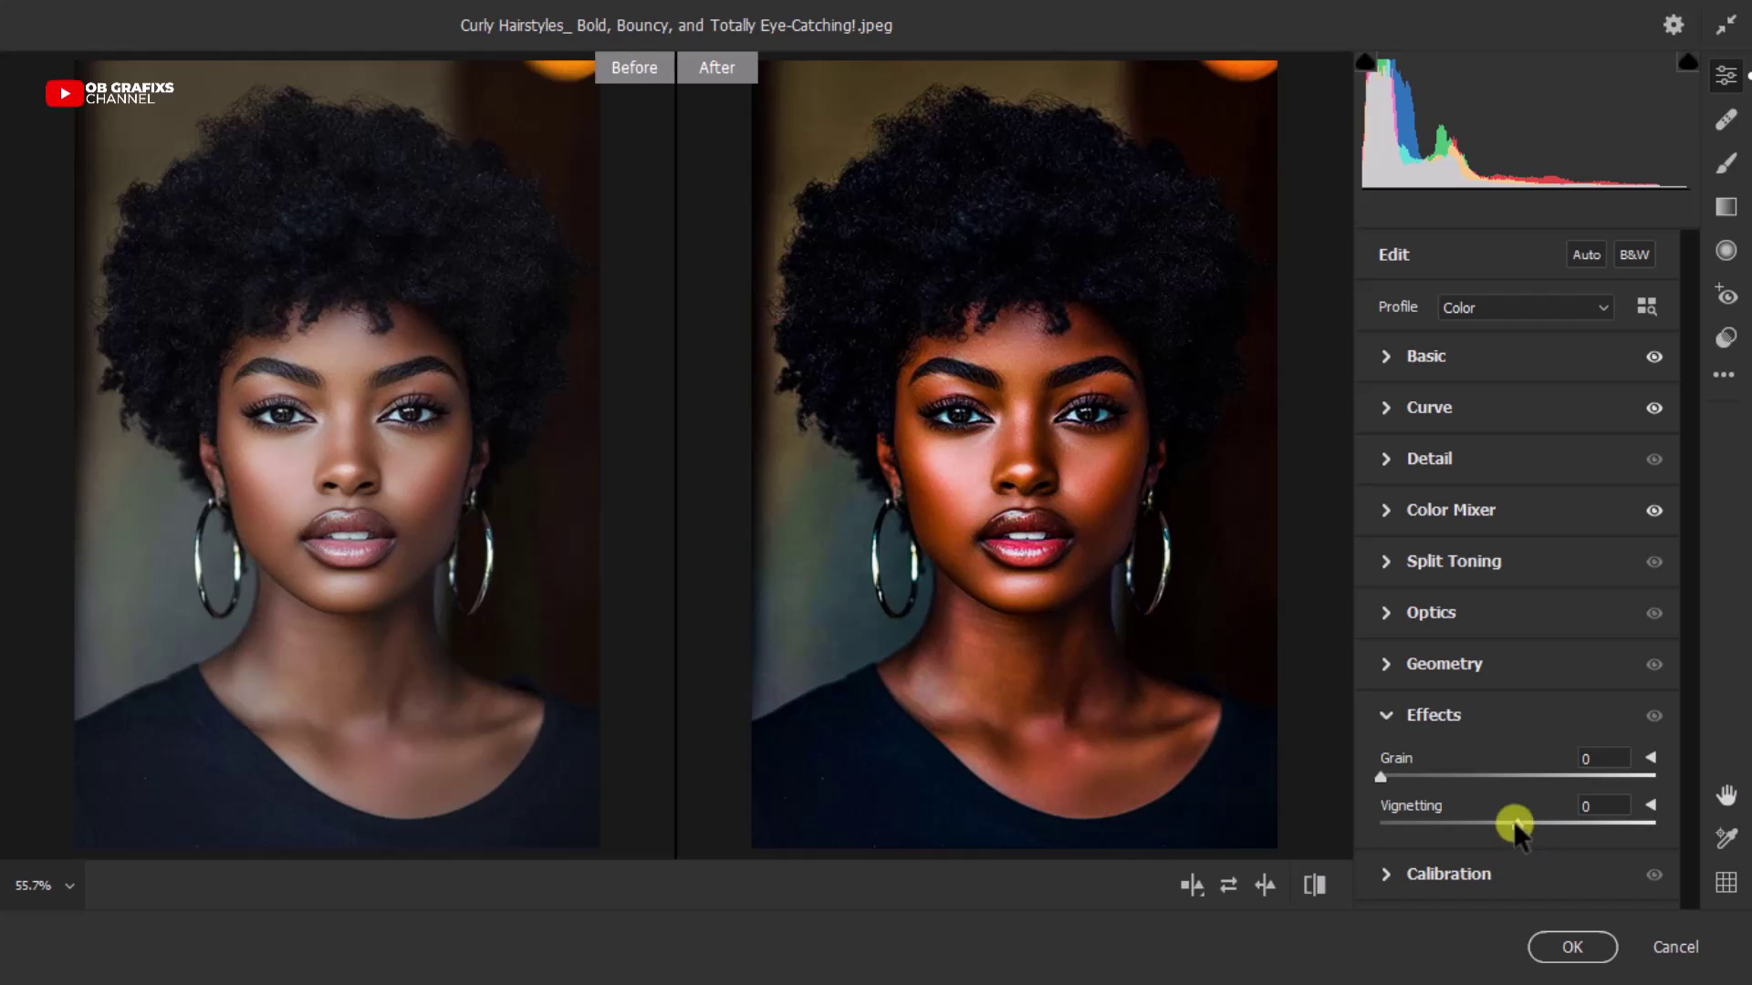
left_click_drag(1517, 825, 1497, 824)
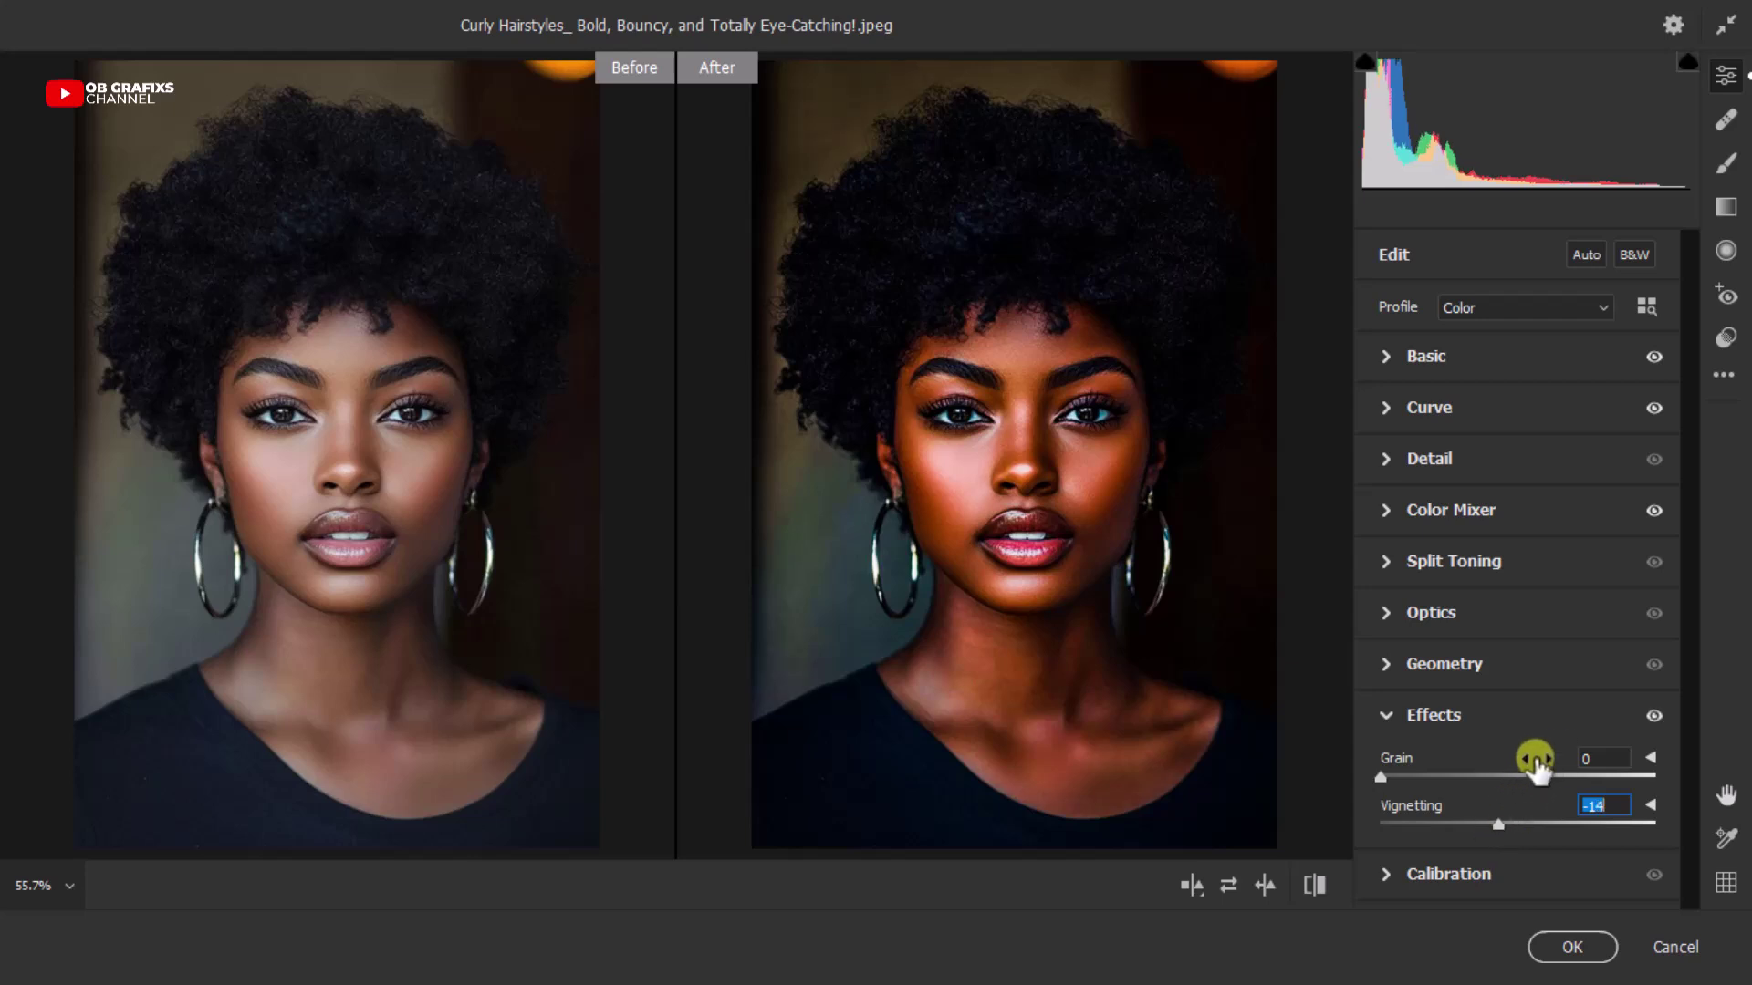
left_click(1386, 716)
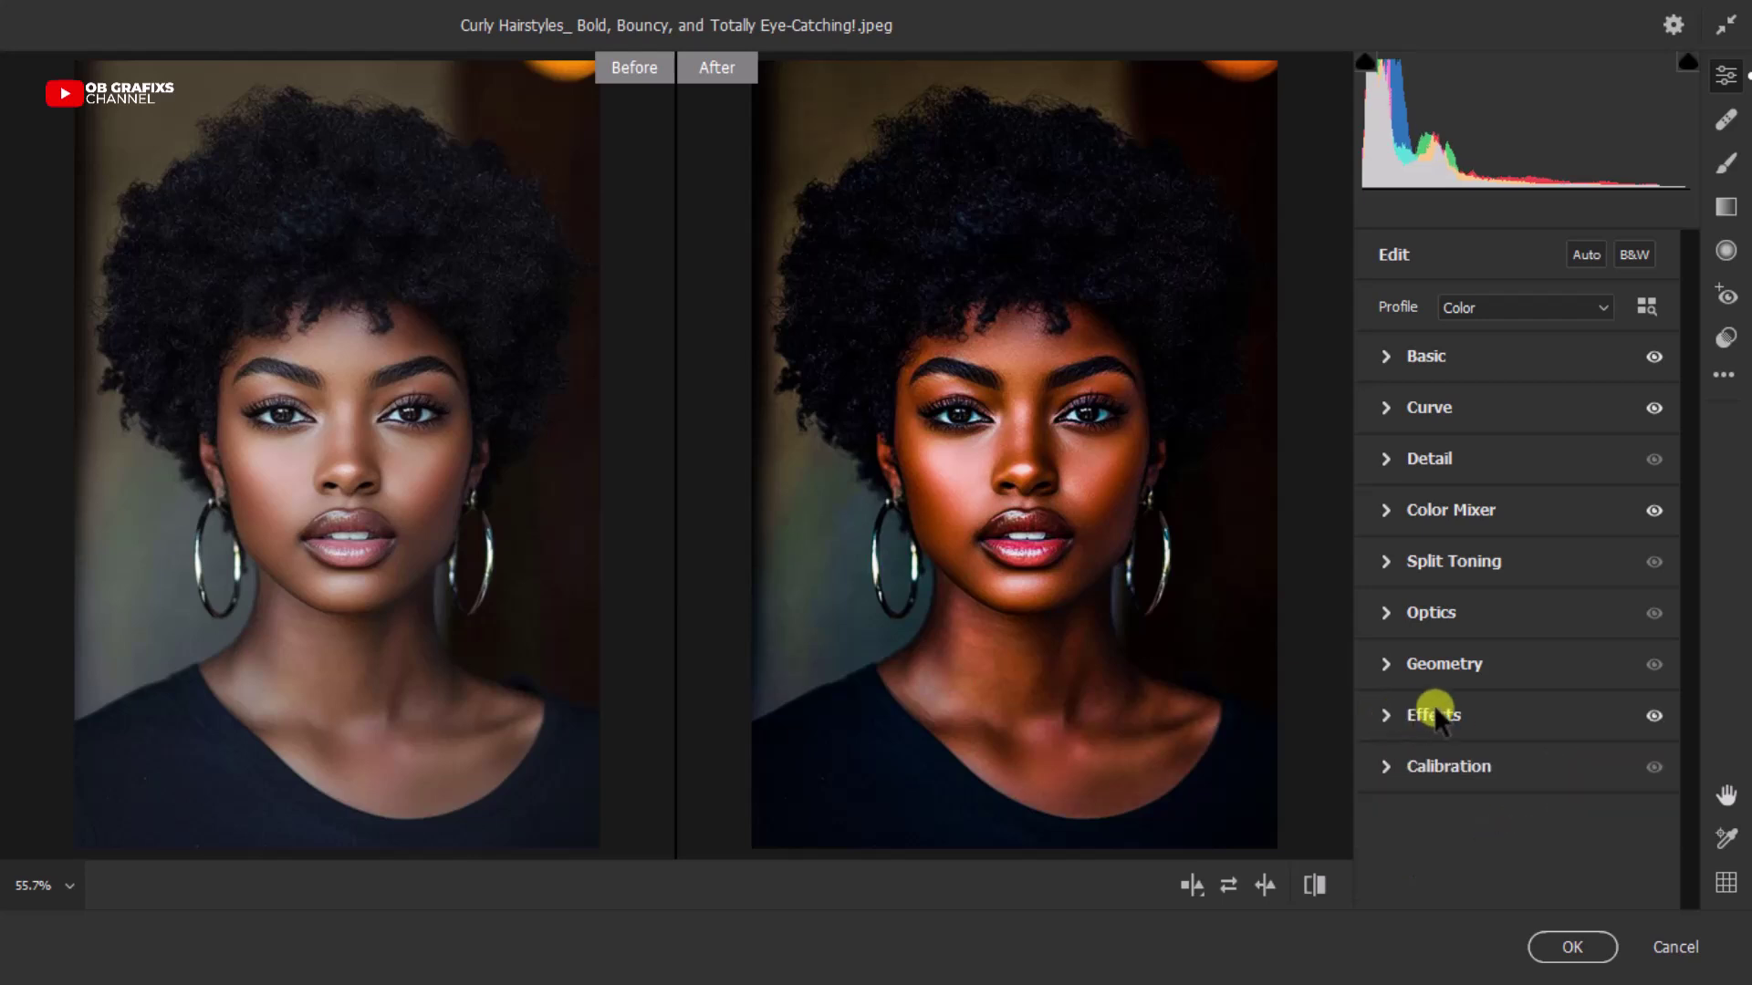
Raise the Blue Primary saturation to +18 in the Calibration adjustments
left_click(1386, 768)
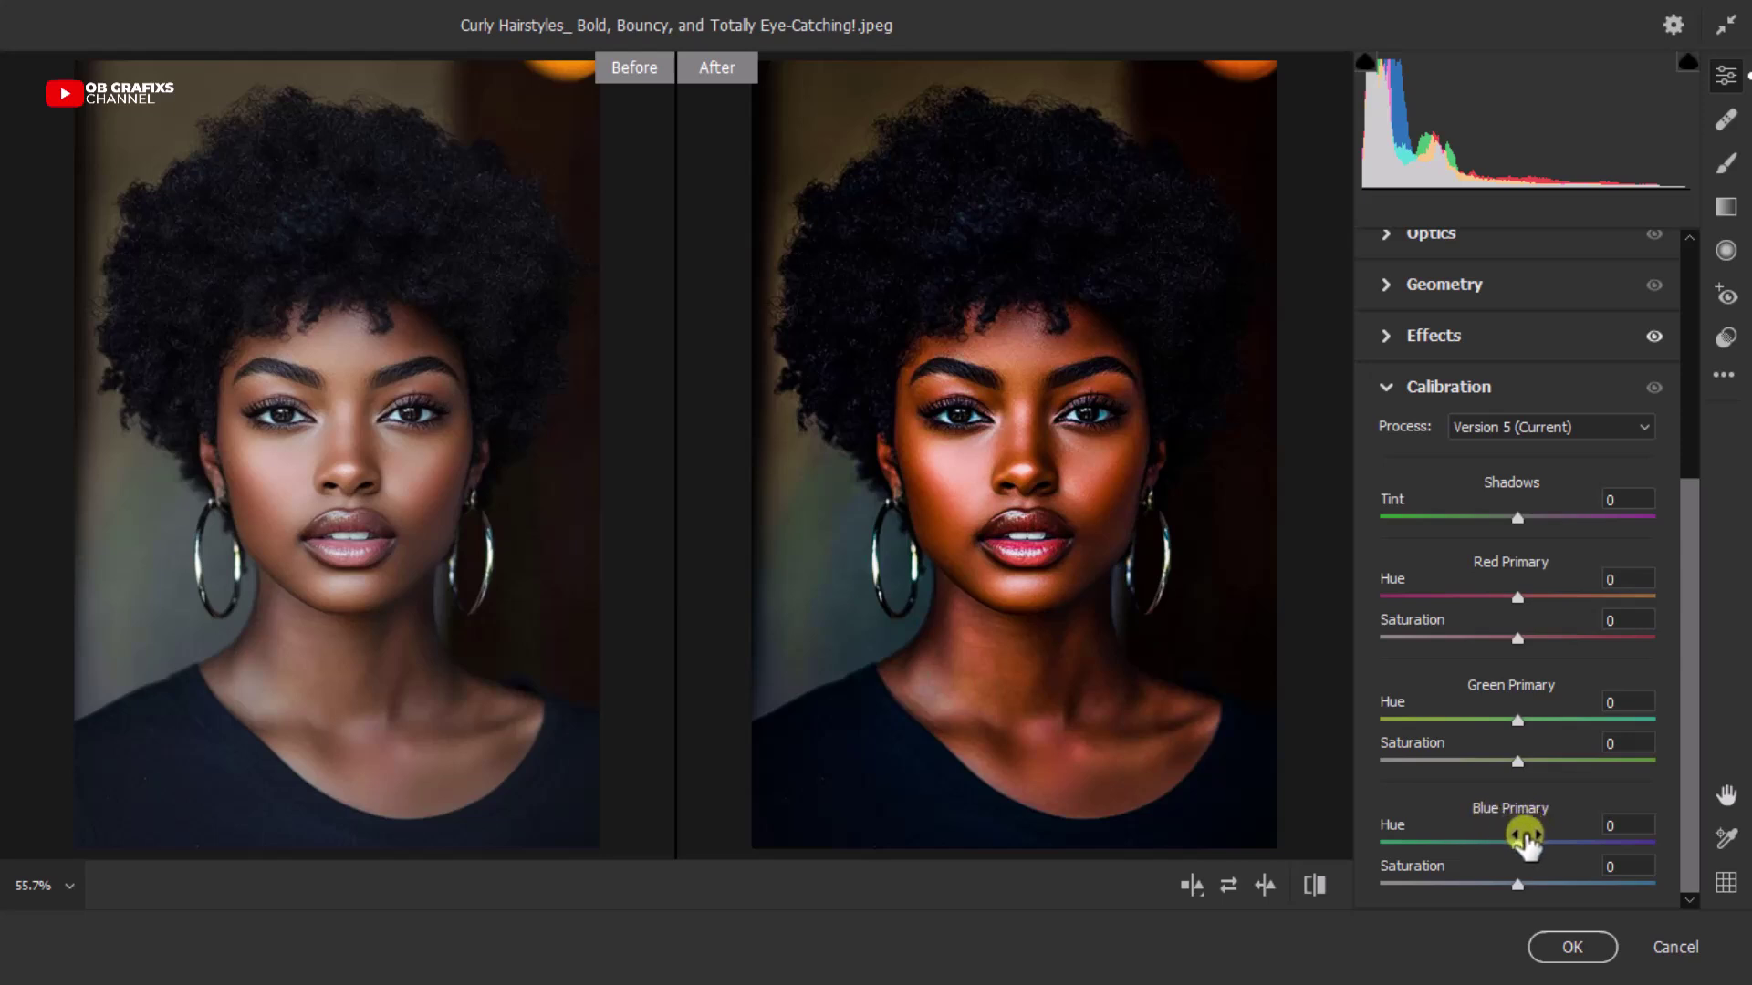
left_click_drag(1529, 880, 1542, 887)
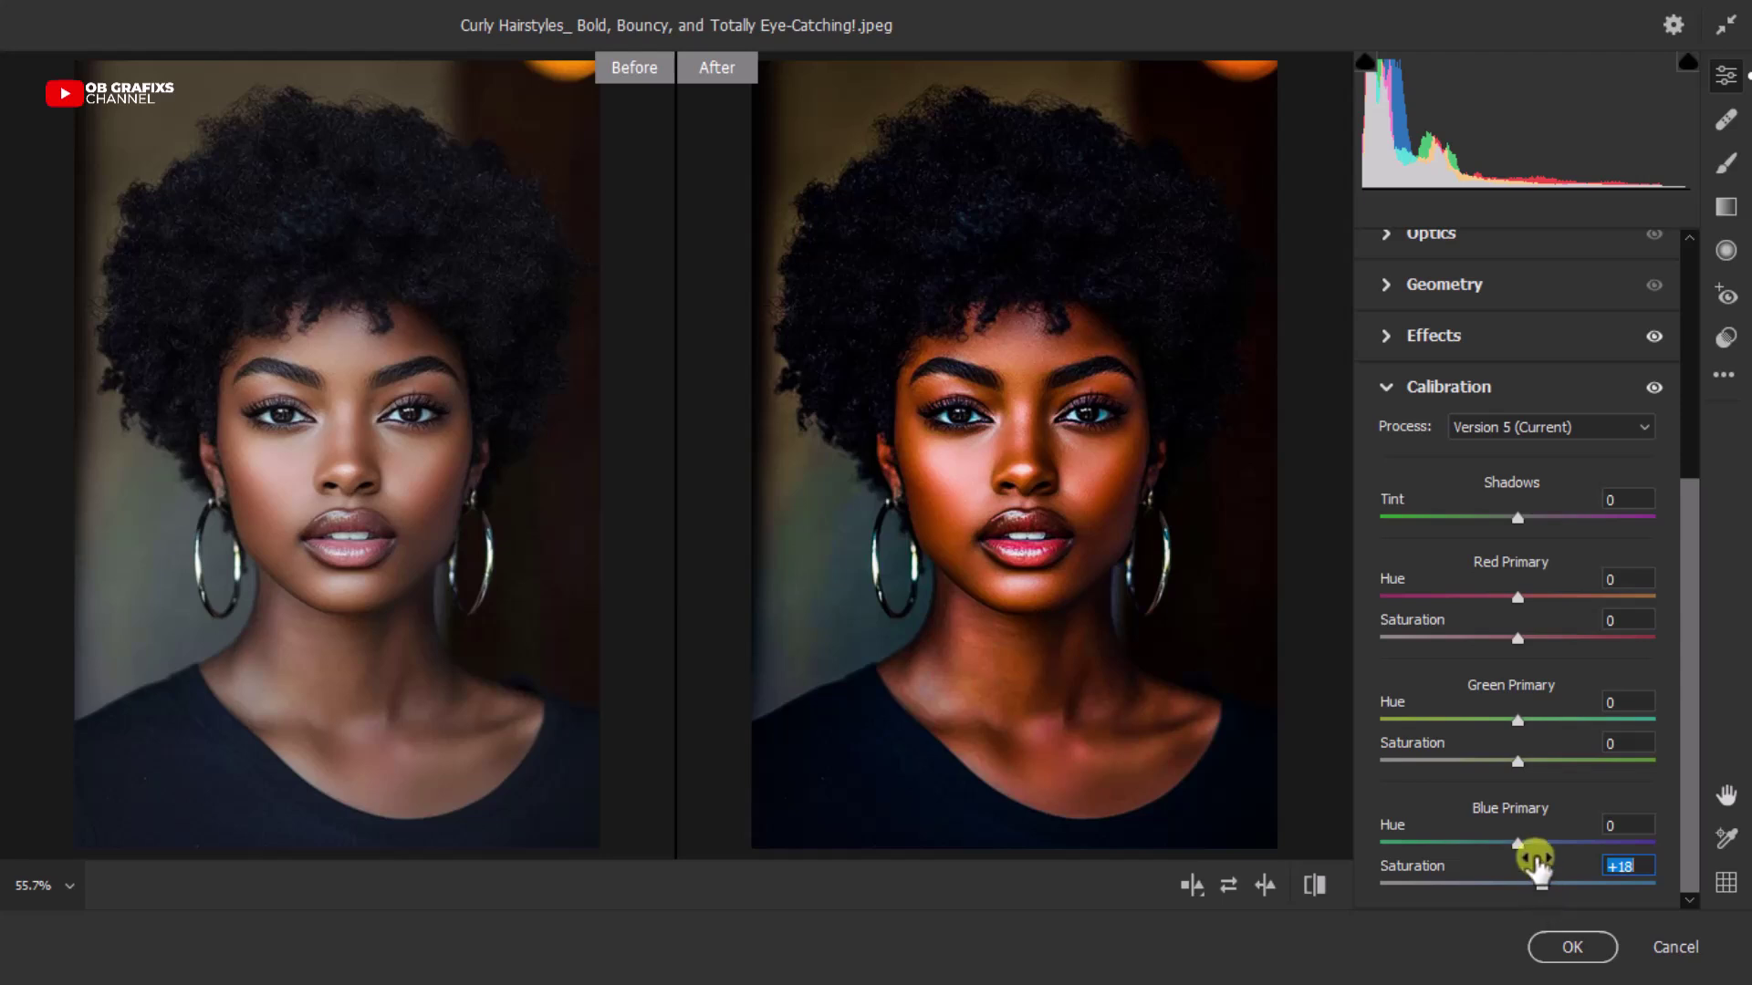
left_click(1383, 391)
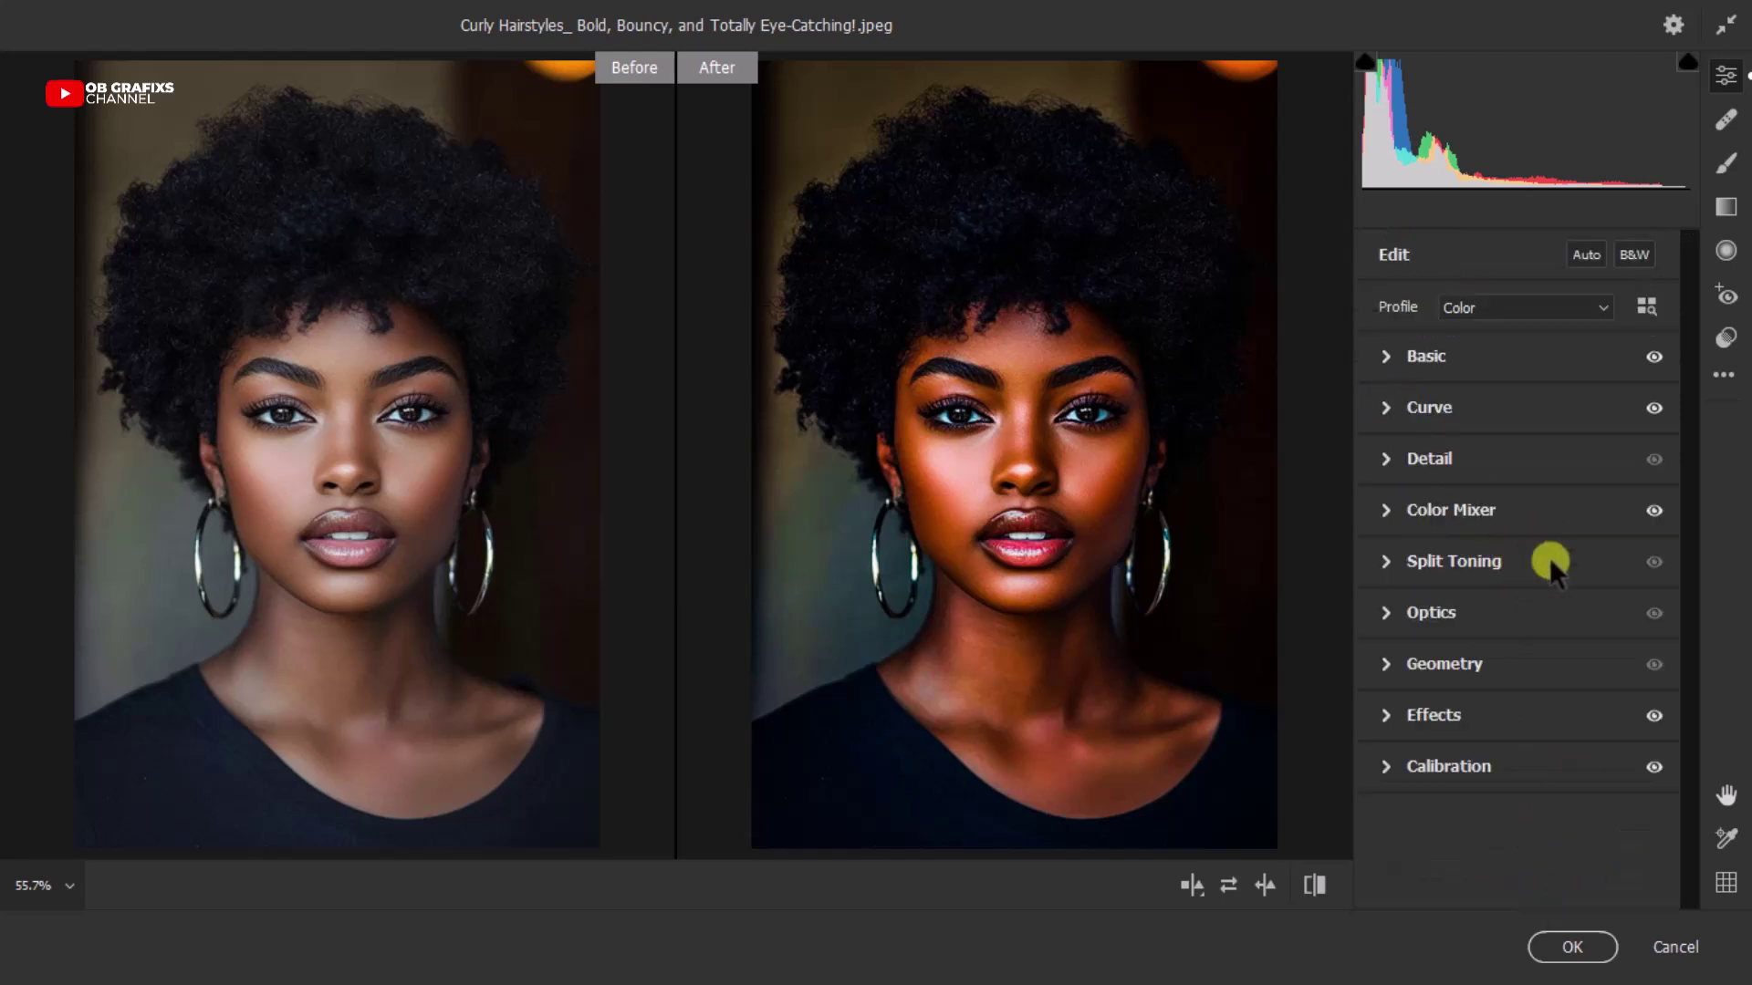
Set Sharpening to 11 in the Detail adjustments and apply the Camera Raw Filter
left_click(1387, 458)
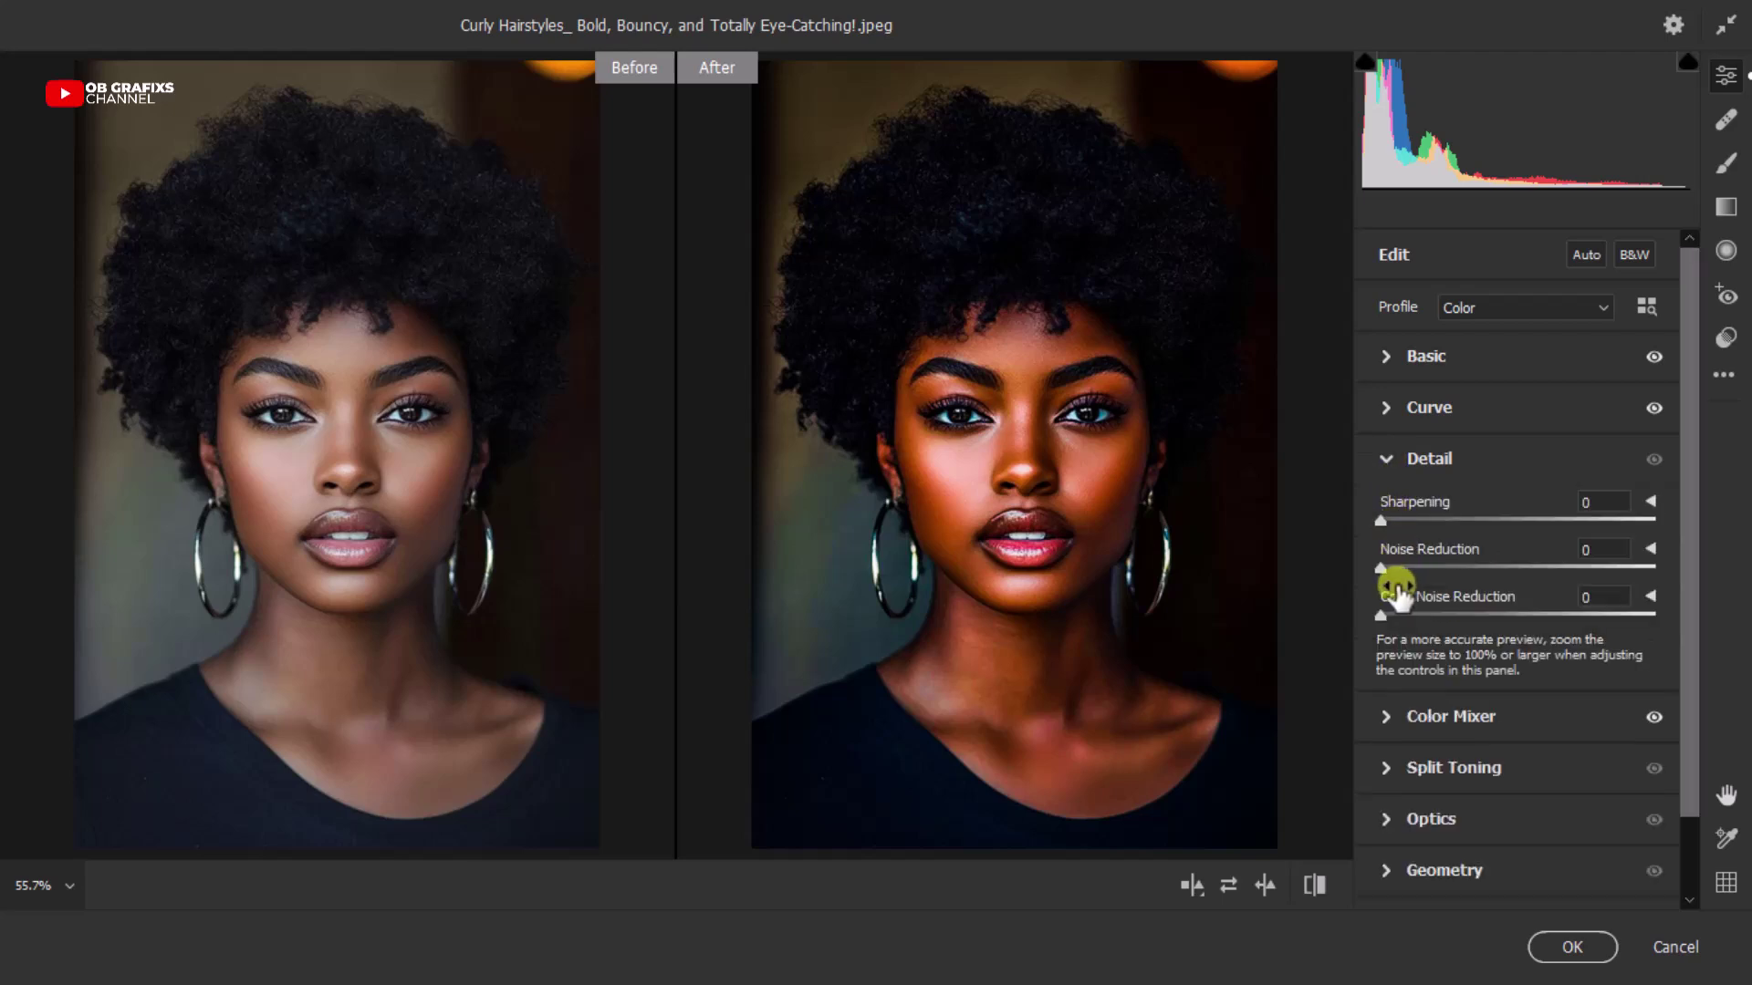
left_click(1383, 526)
left_click_drag(1382, 526, 1403, 527)
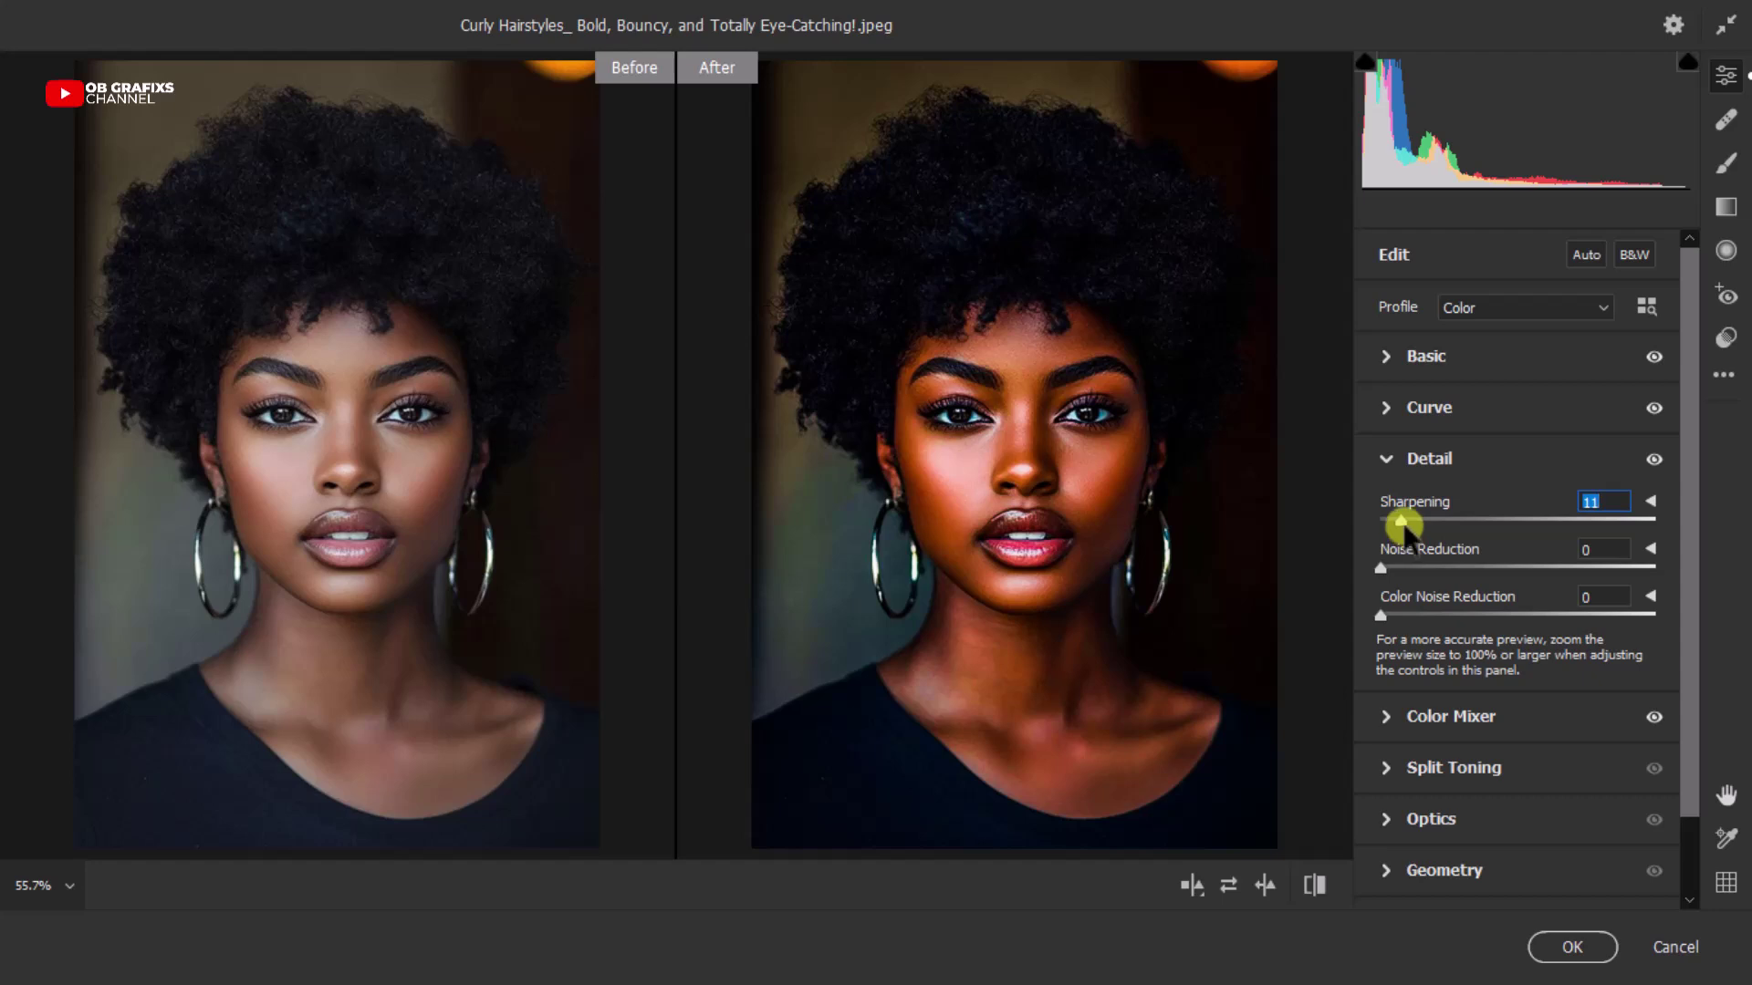
left_click(1388, 458)
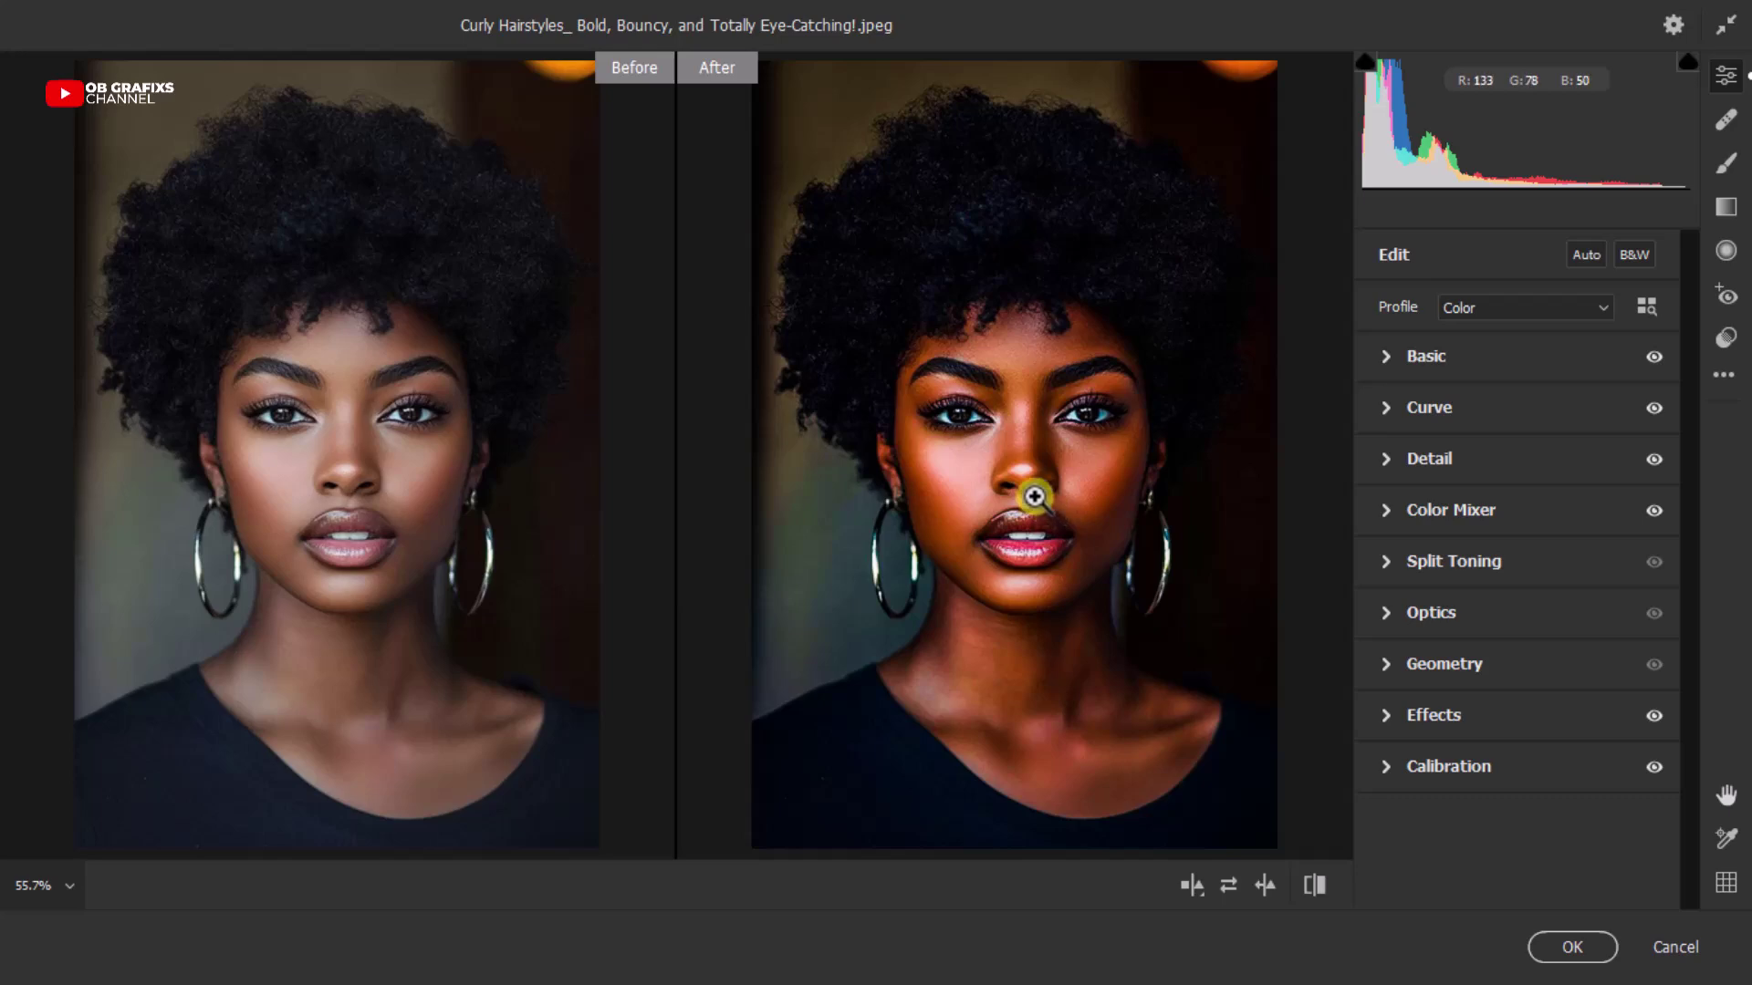
left_click(1572, 947)
left_click(1141, 534)
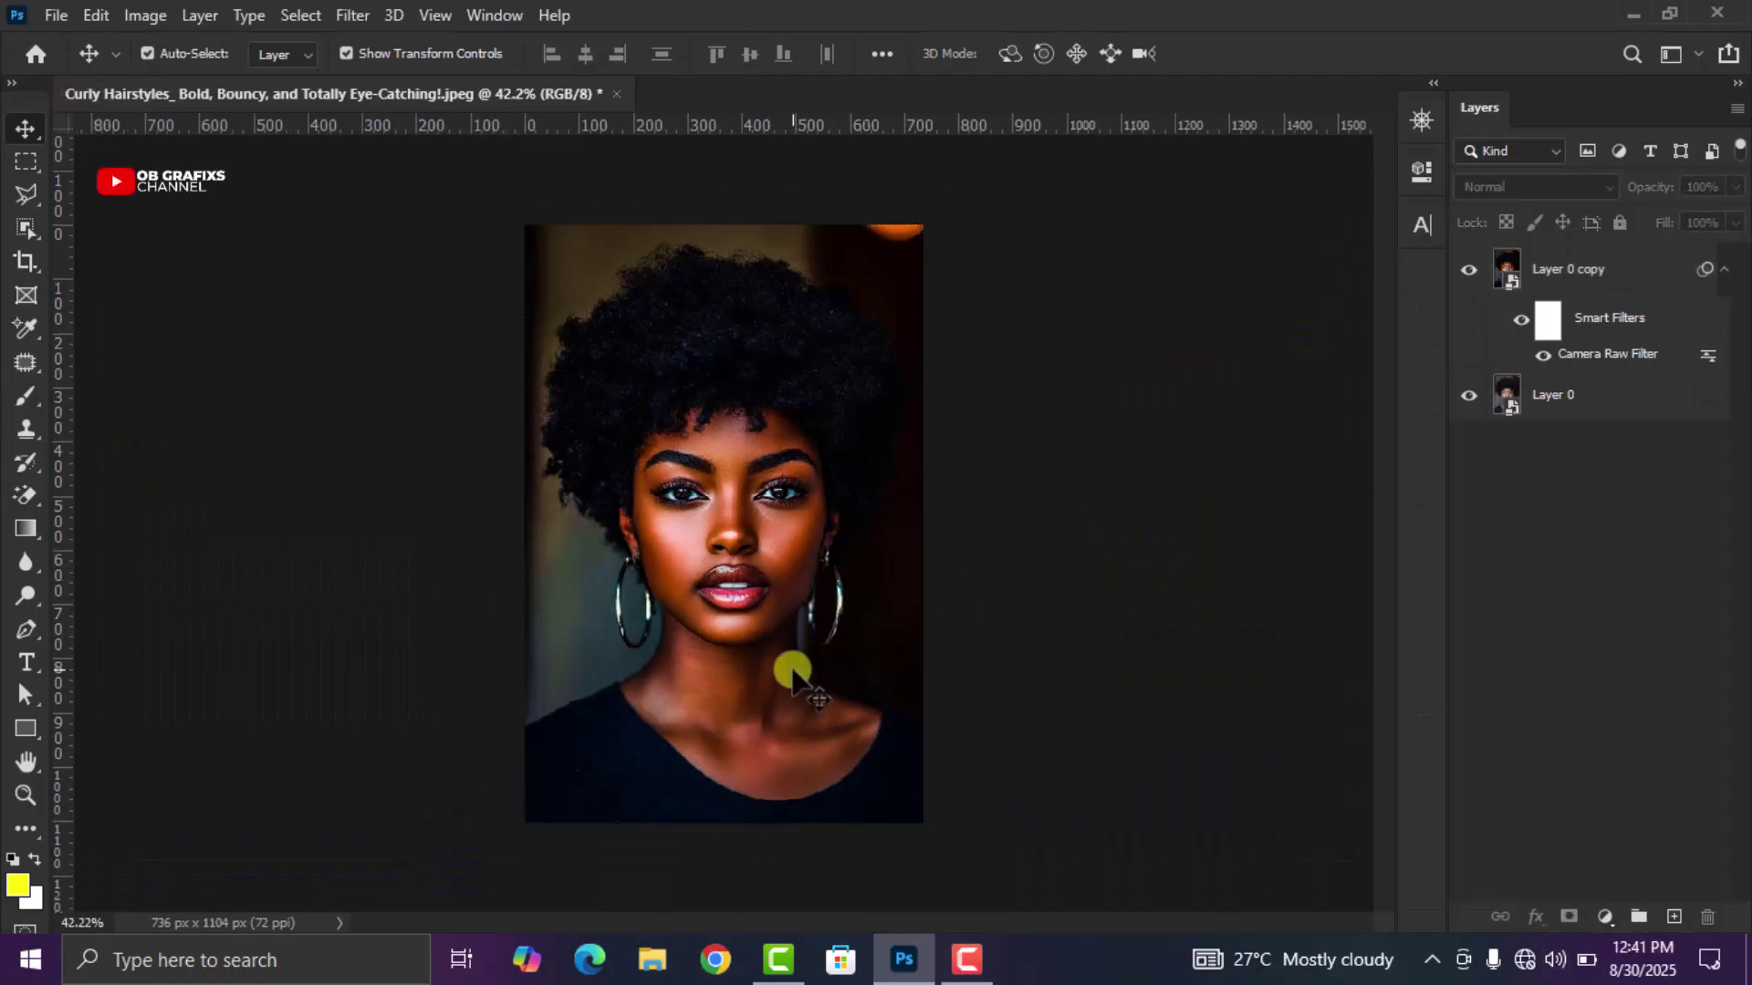
Compare the graded and original portrait by toggling Layer 0 copy's visibility, collapse its smart filters, and examine the eyes up close
scroll(794, 673, "up", 1)
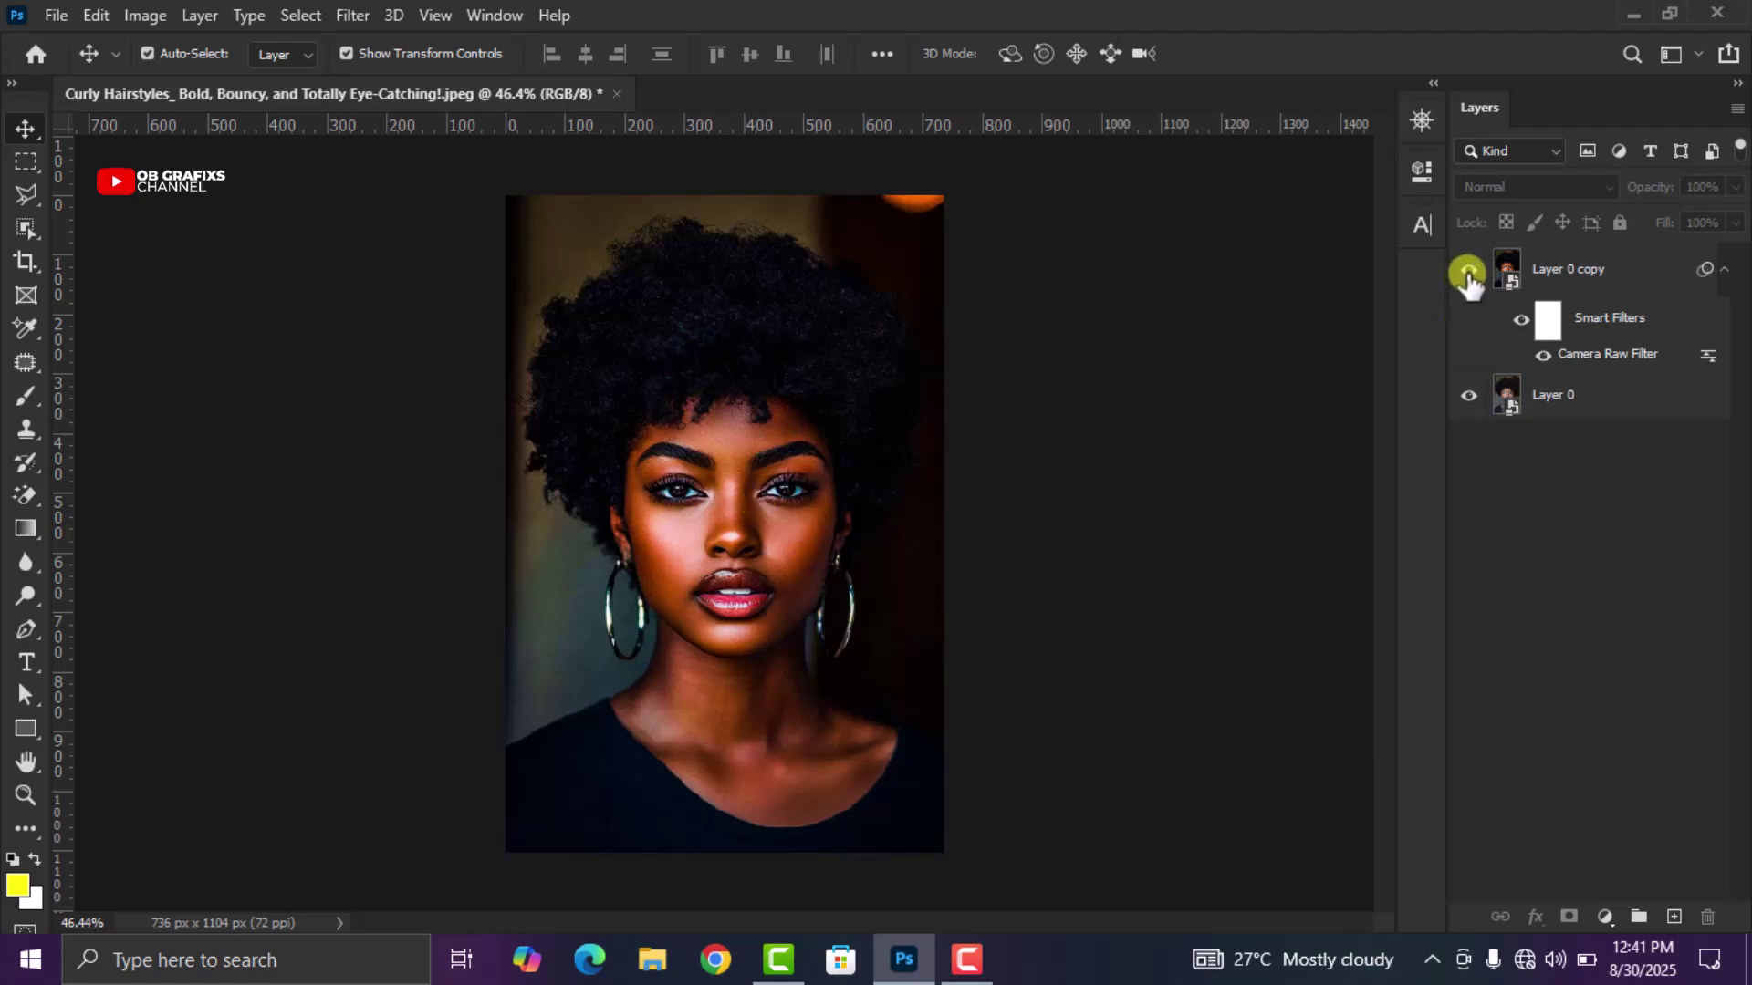
left_click(1468, 273)
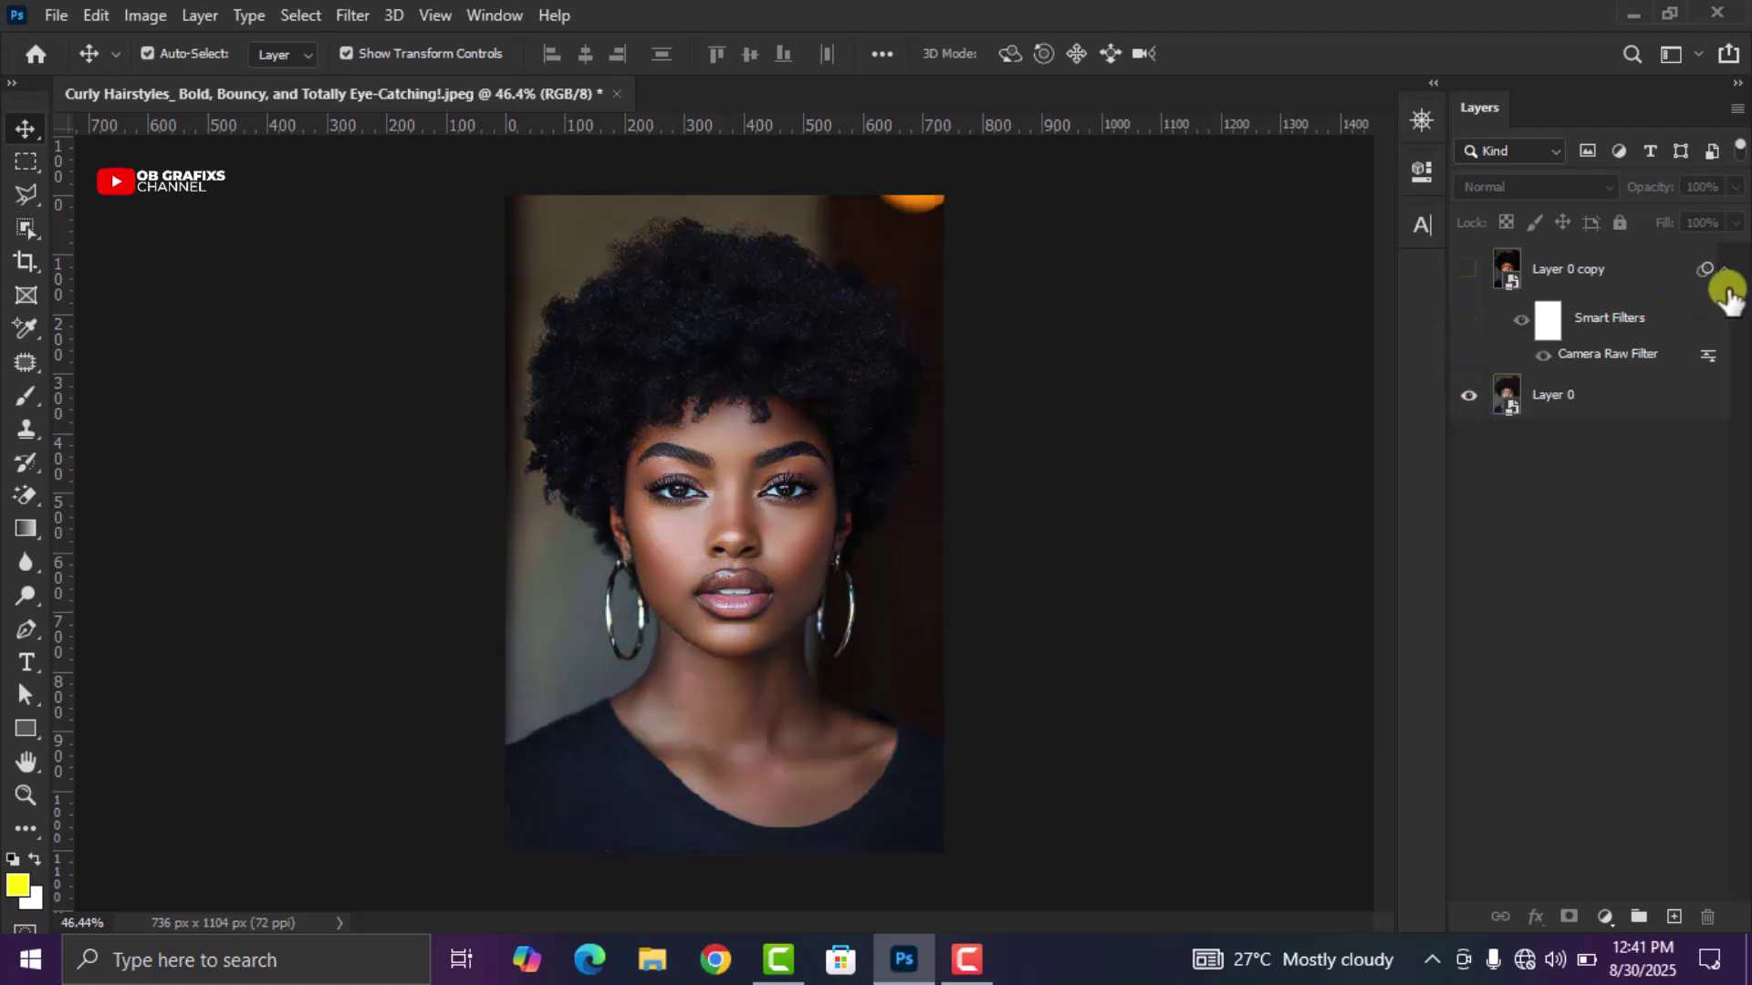
left_click(1723, 269)
left_click(1469, 270)
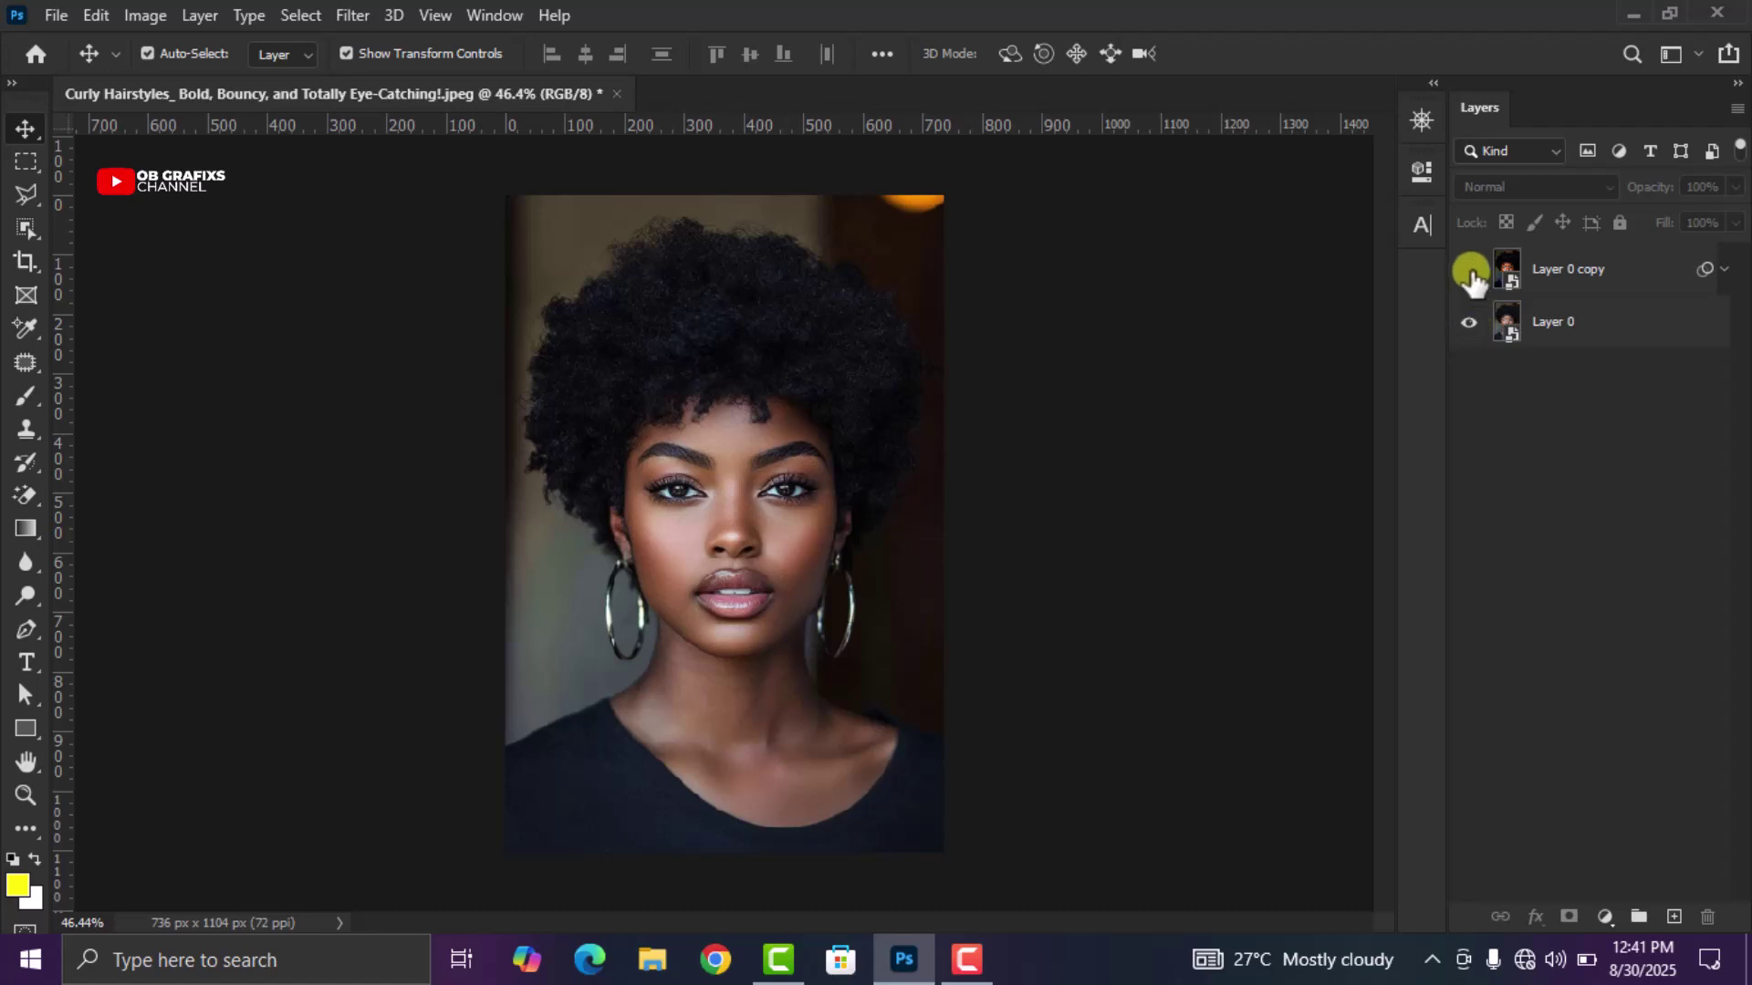
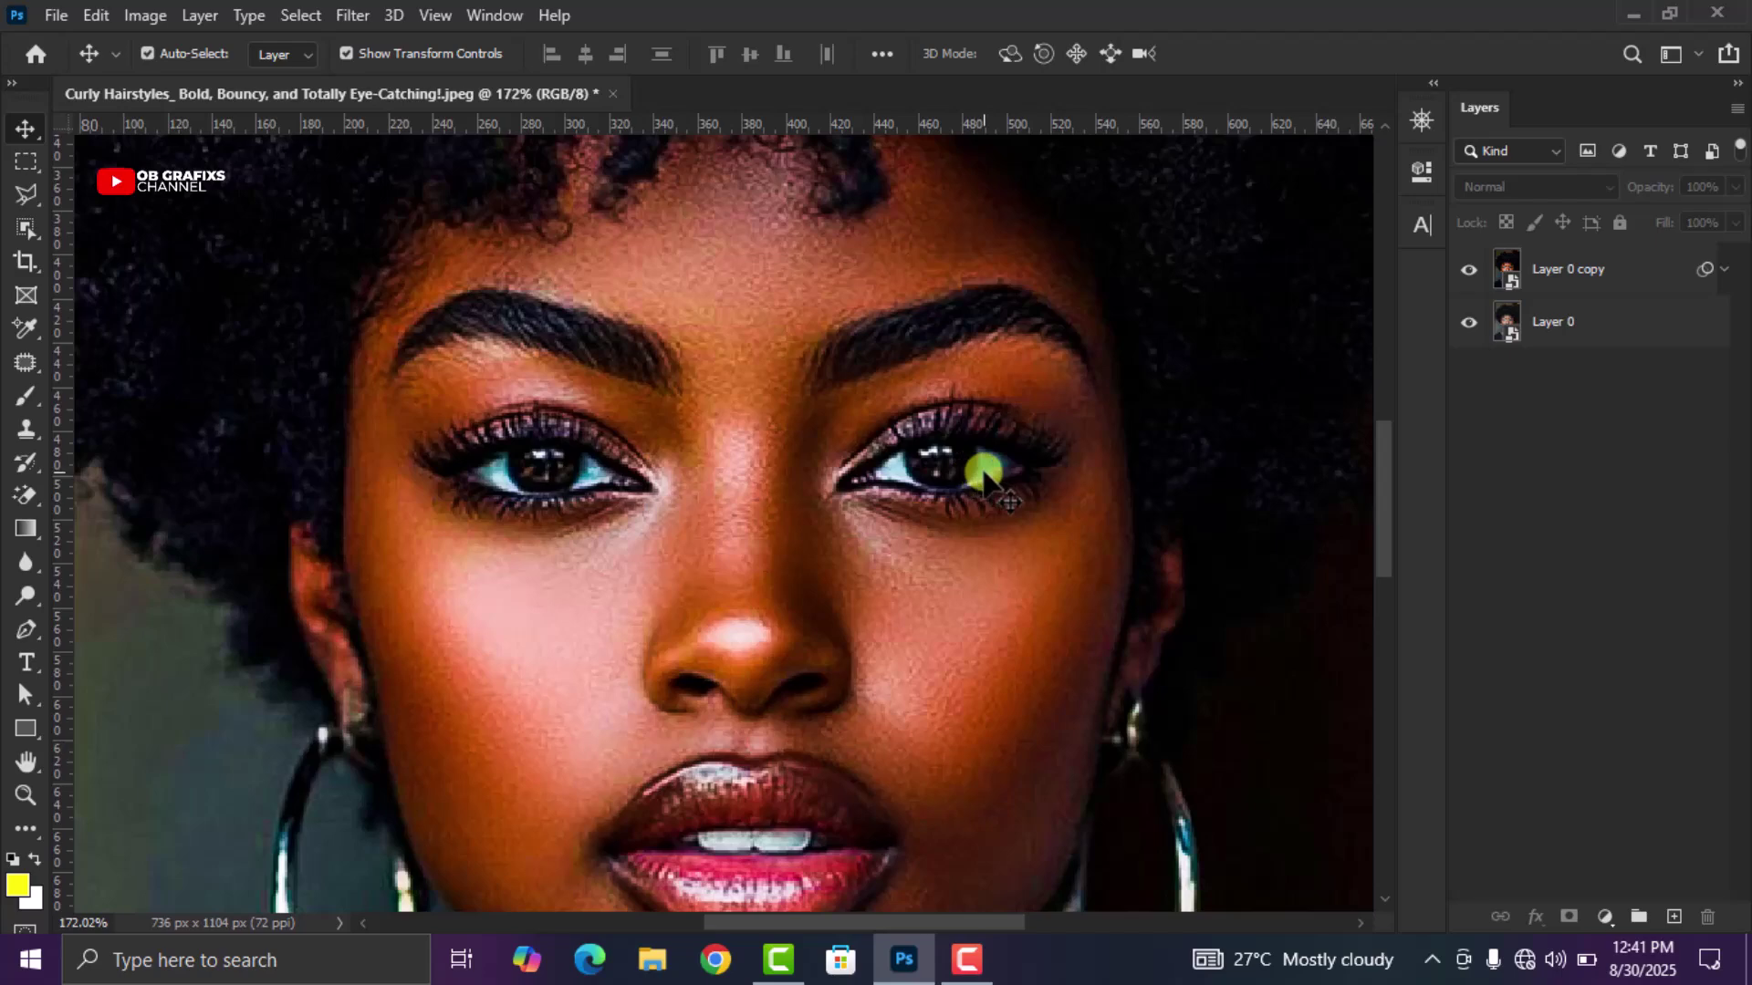
scroll(988, 473, "up", 3)
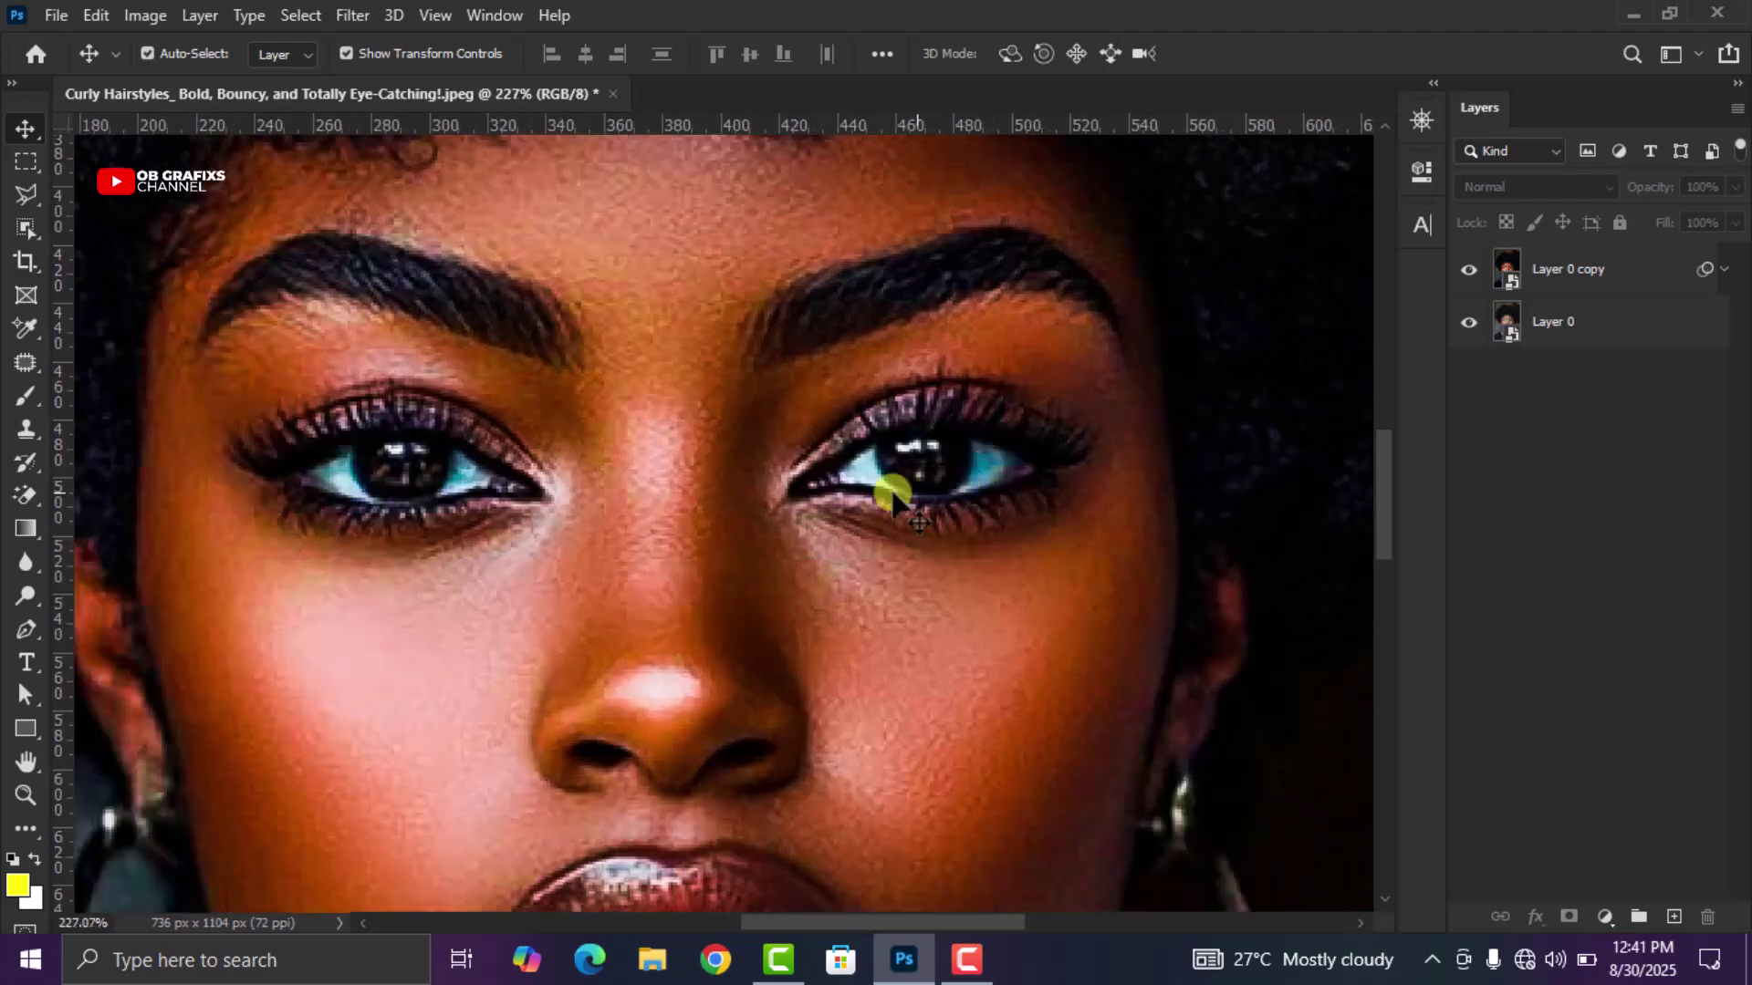
scroll(932, 474, "down", 5)
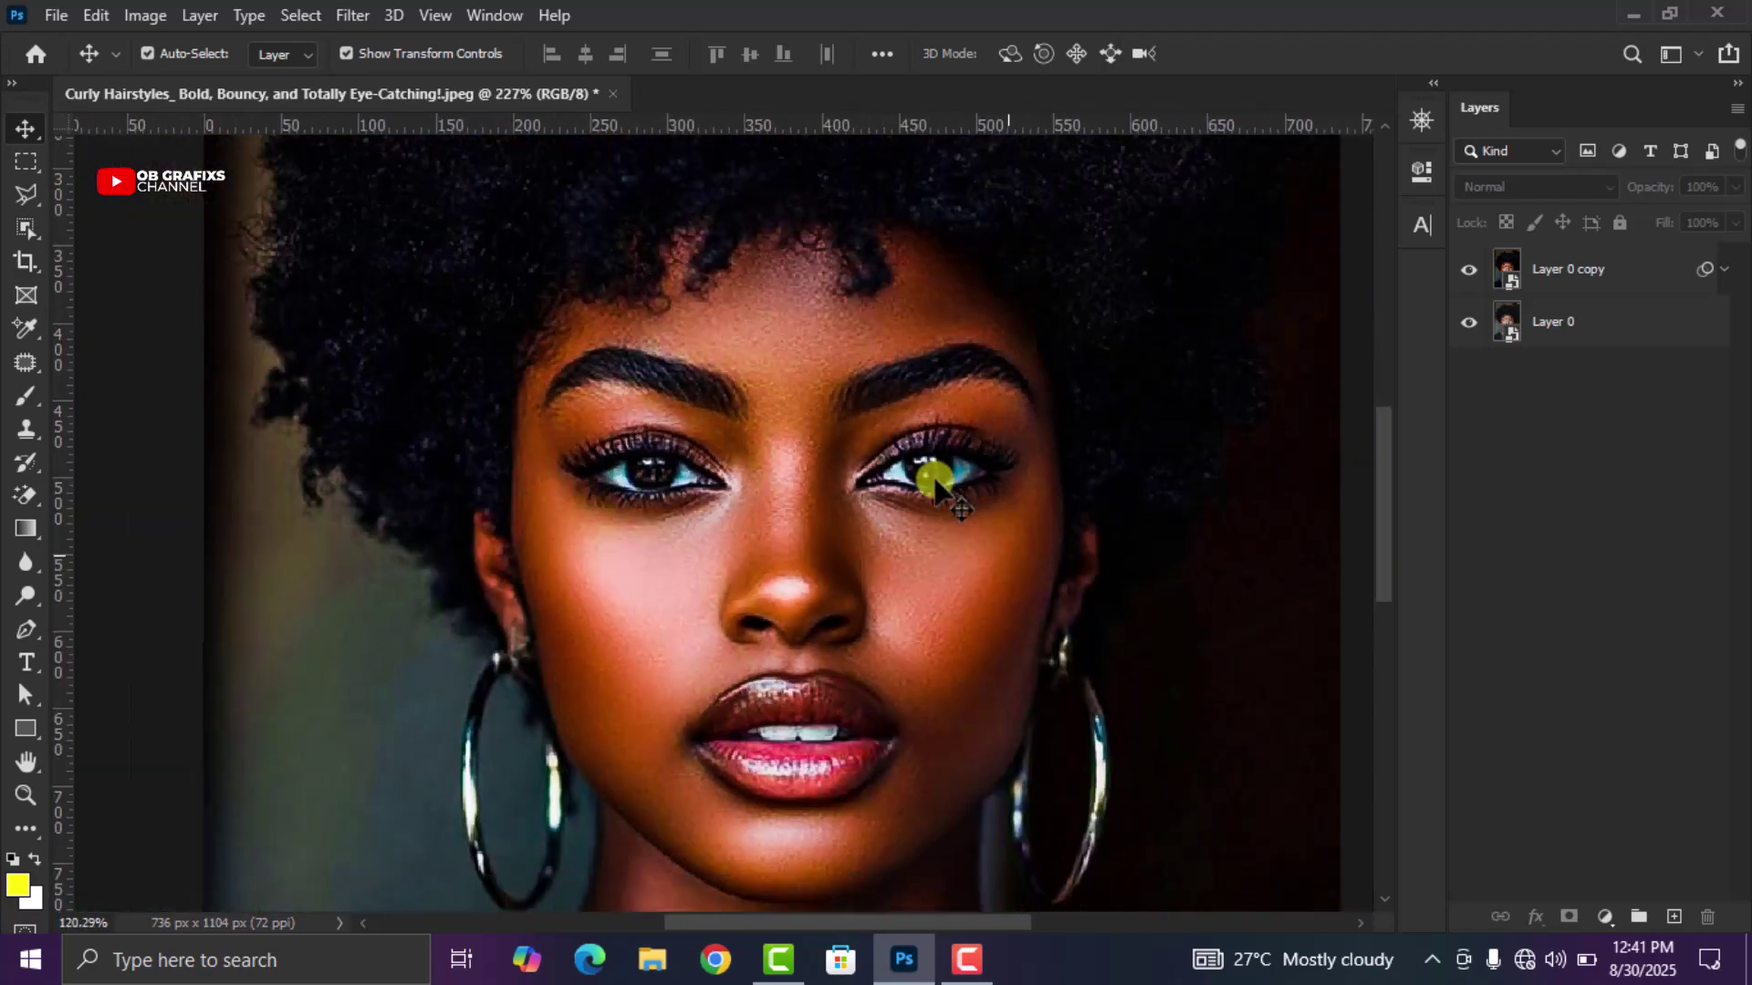
scroll(932, 473, "down", 2)
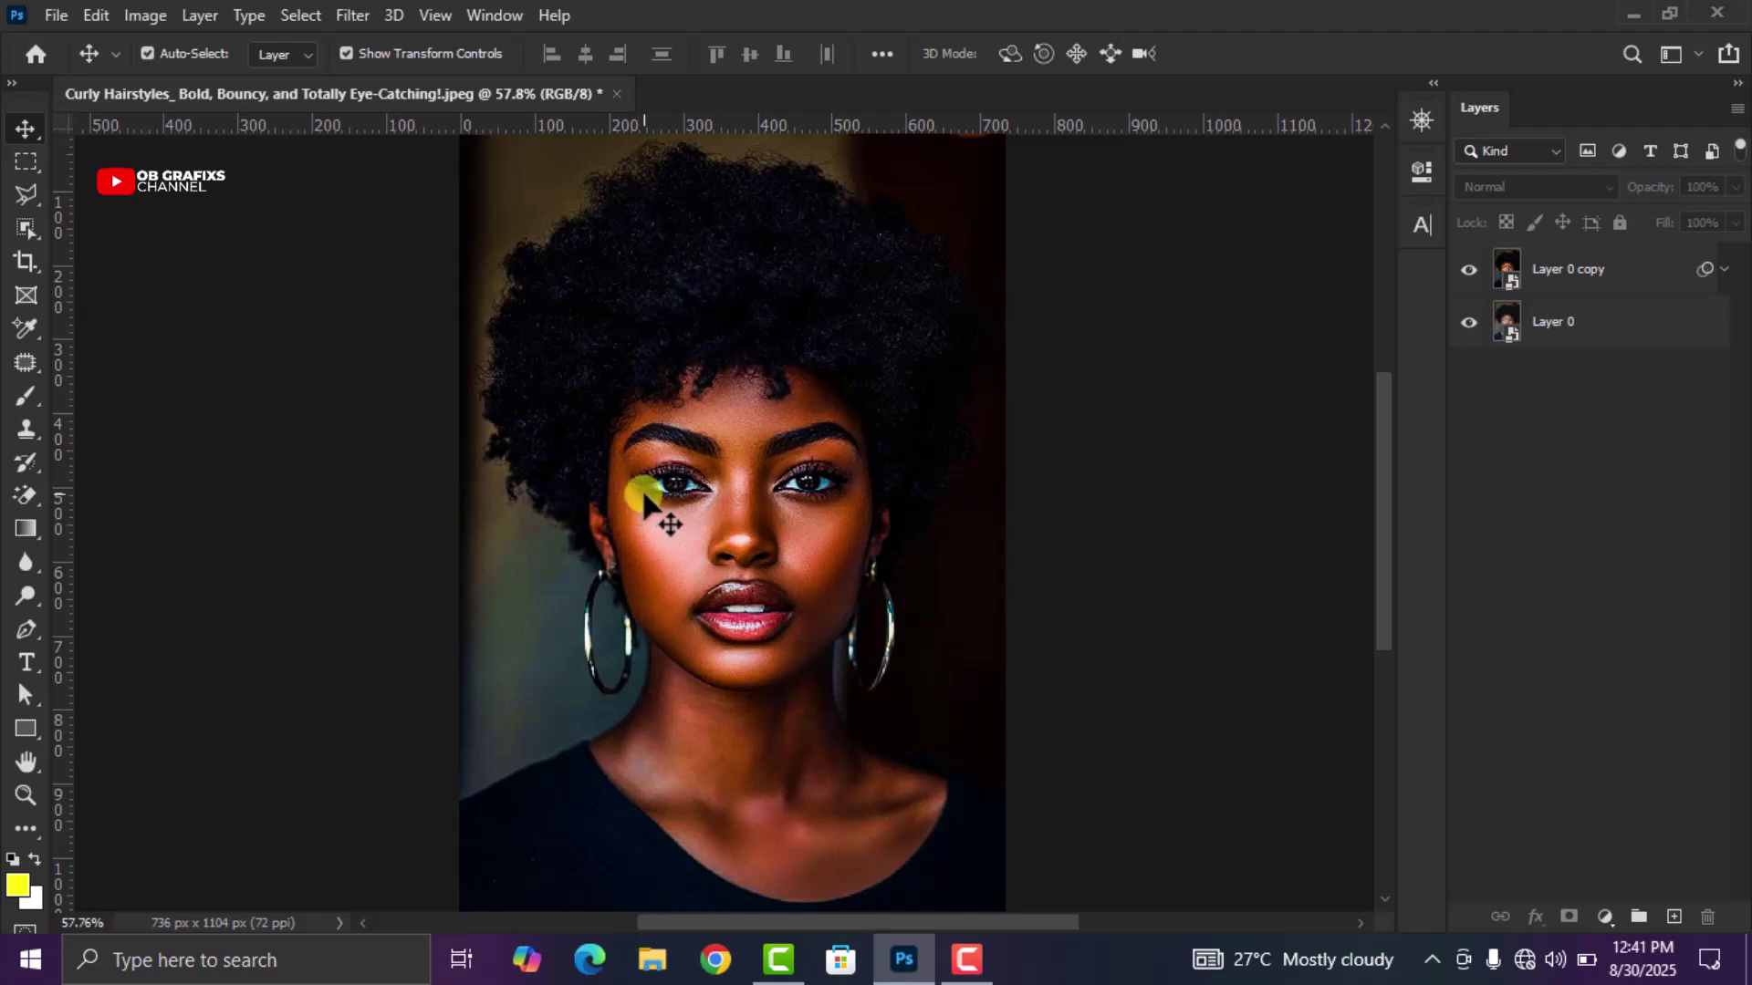
Add a new empty layer above Layer 0 copy and set the foreground color to white (ffffff)
left_click(1673, 917)
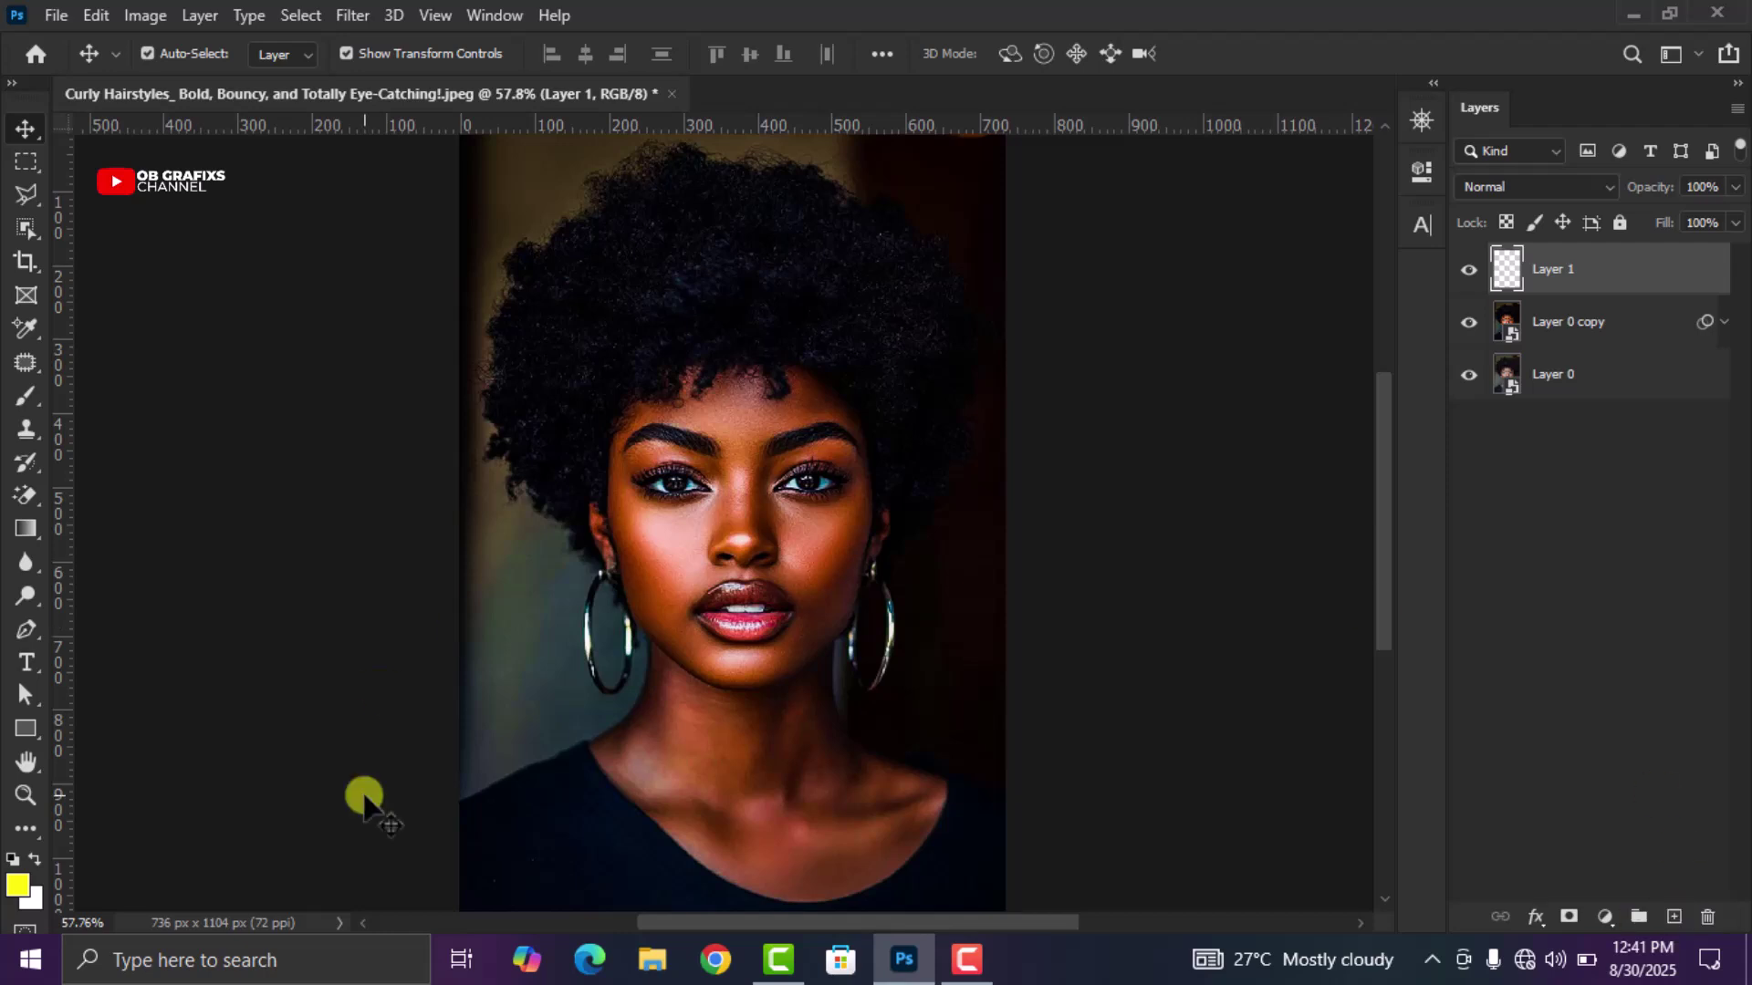
left_click(17, 890)
left_click_drag(1114, 309, 983, 206)
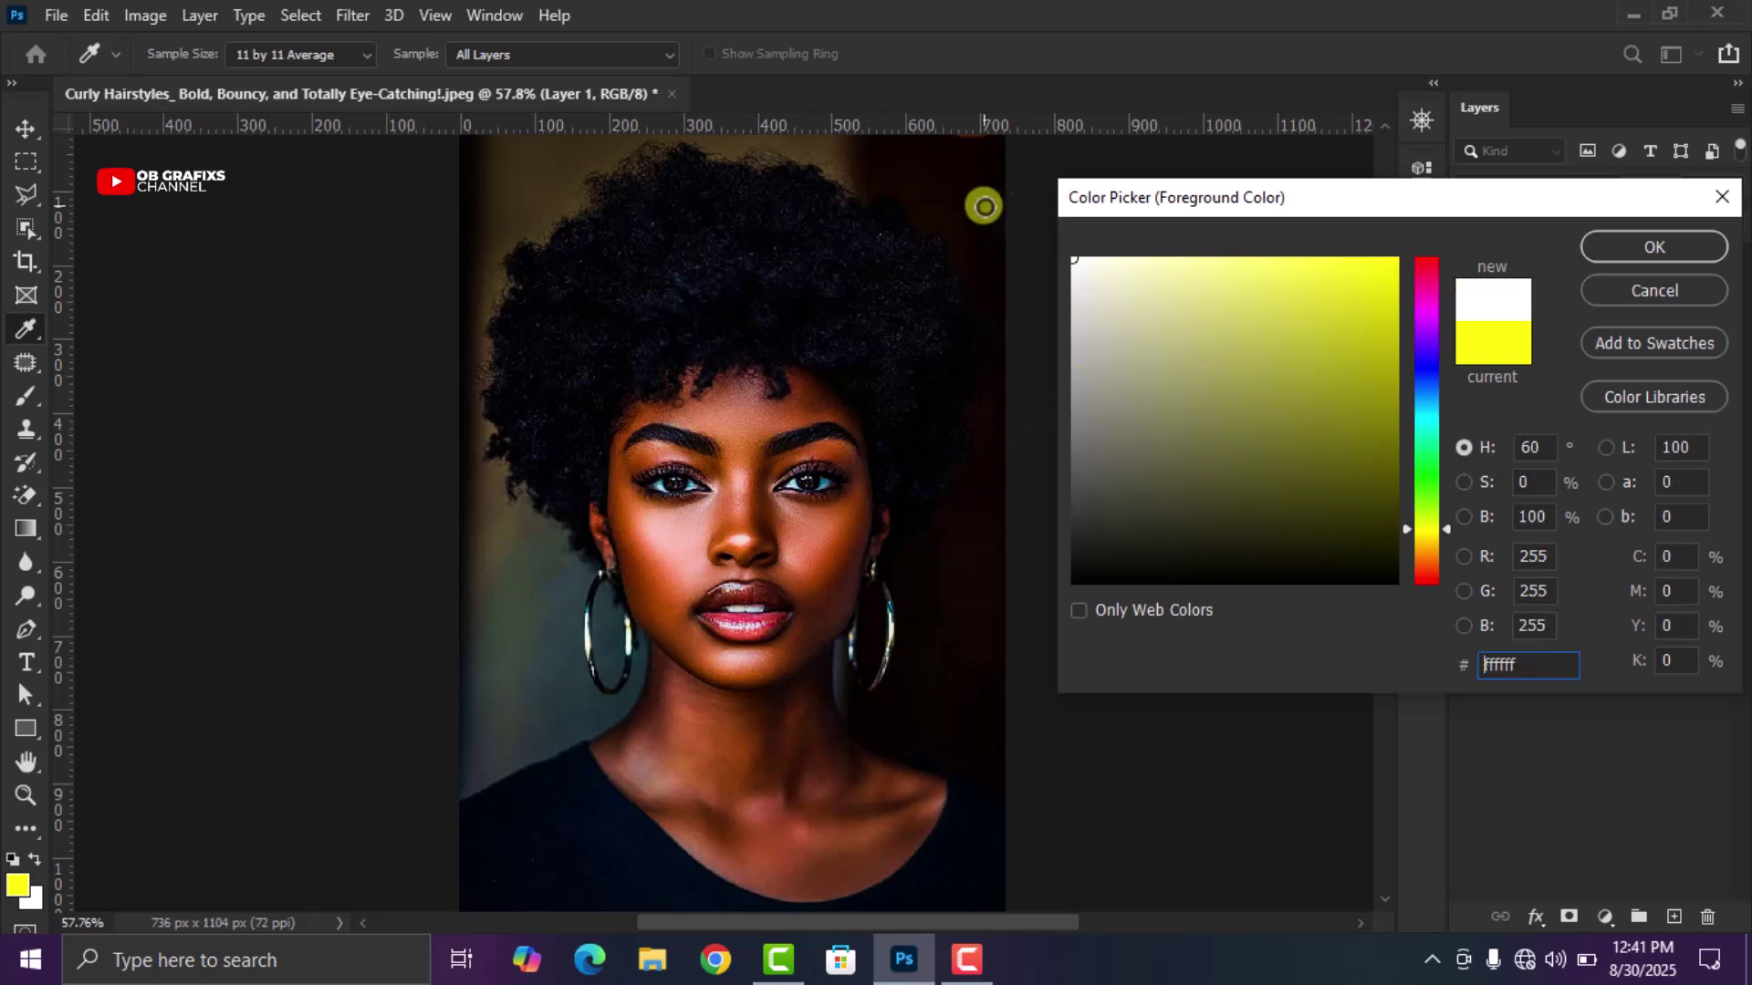
left_click(1634, 248)
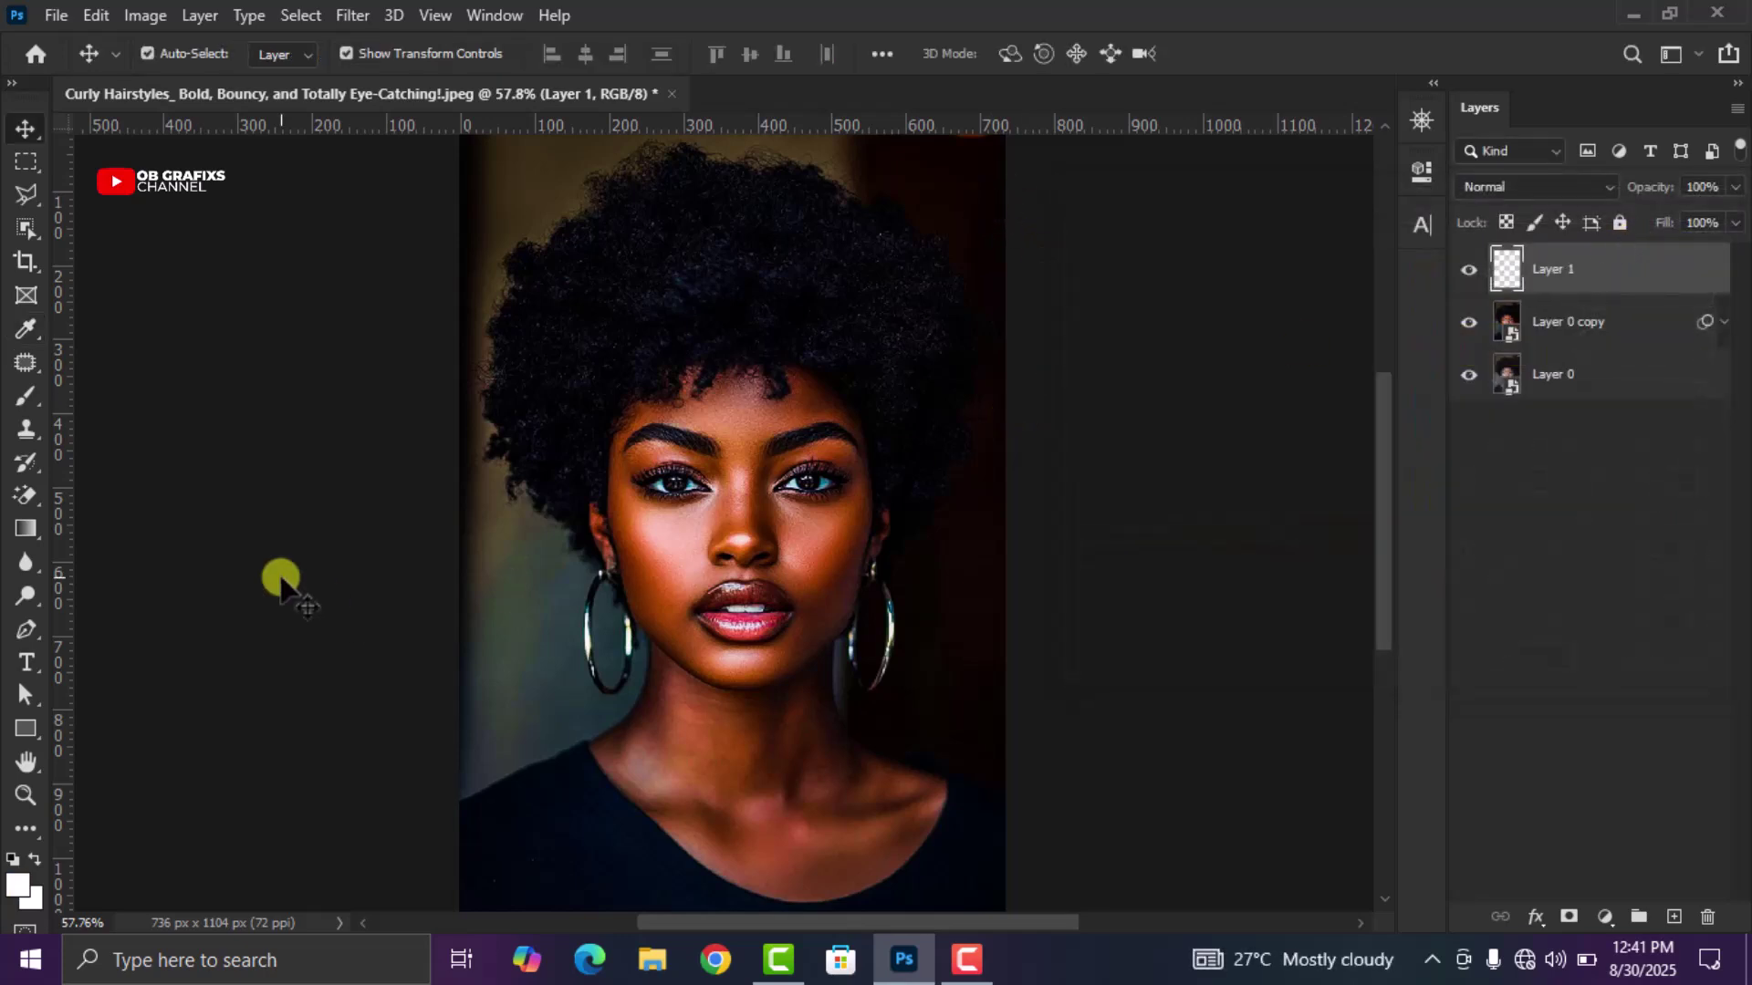
Choose the Brush Tool with a Hard Round tip at 5 px size and 100% hardness
left_click(19, 400)
right_click(18, 400)
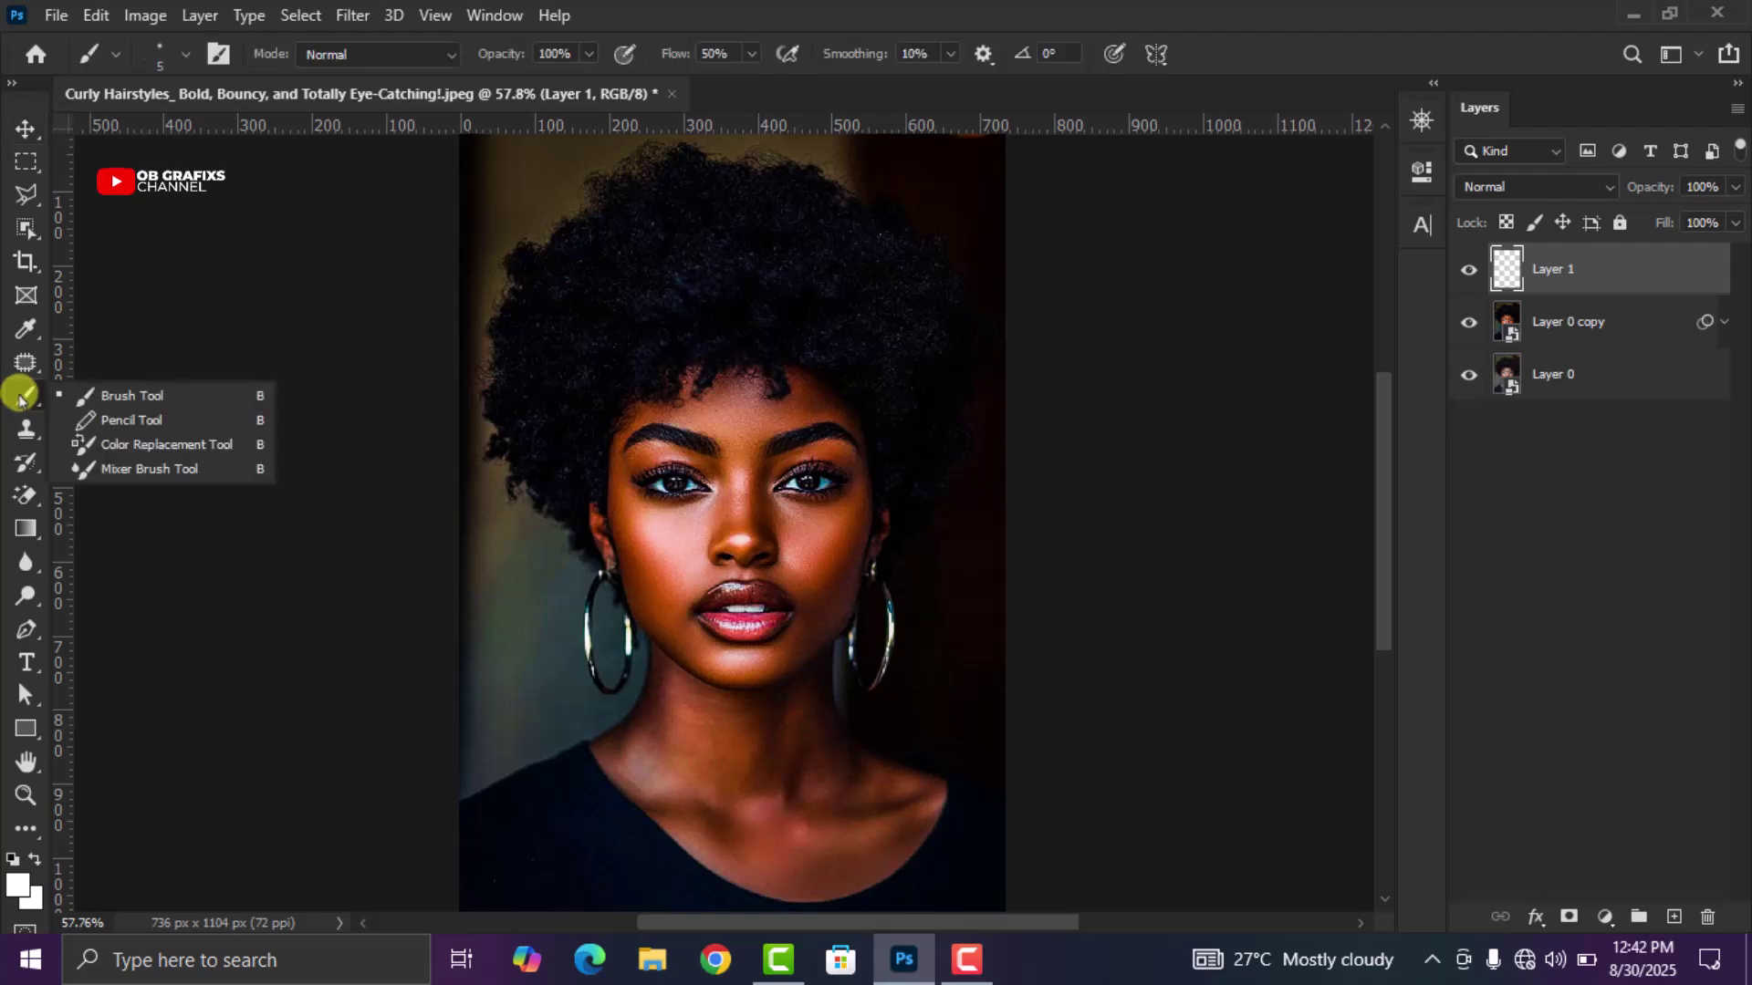
left_click(125, 395)
right_click(547, 452)
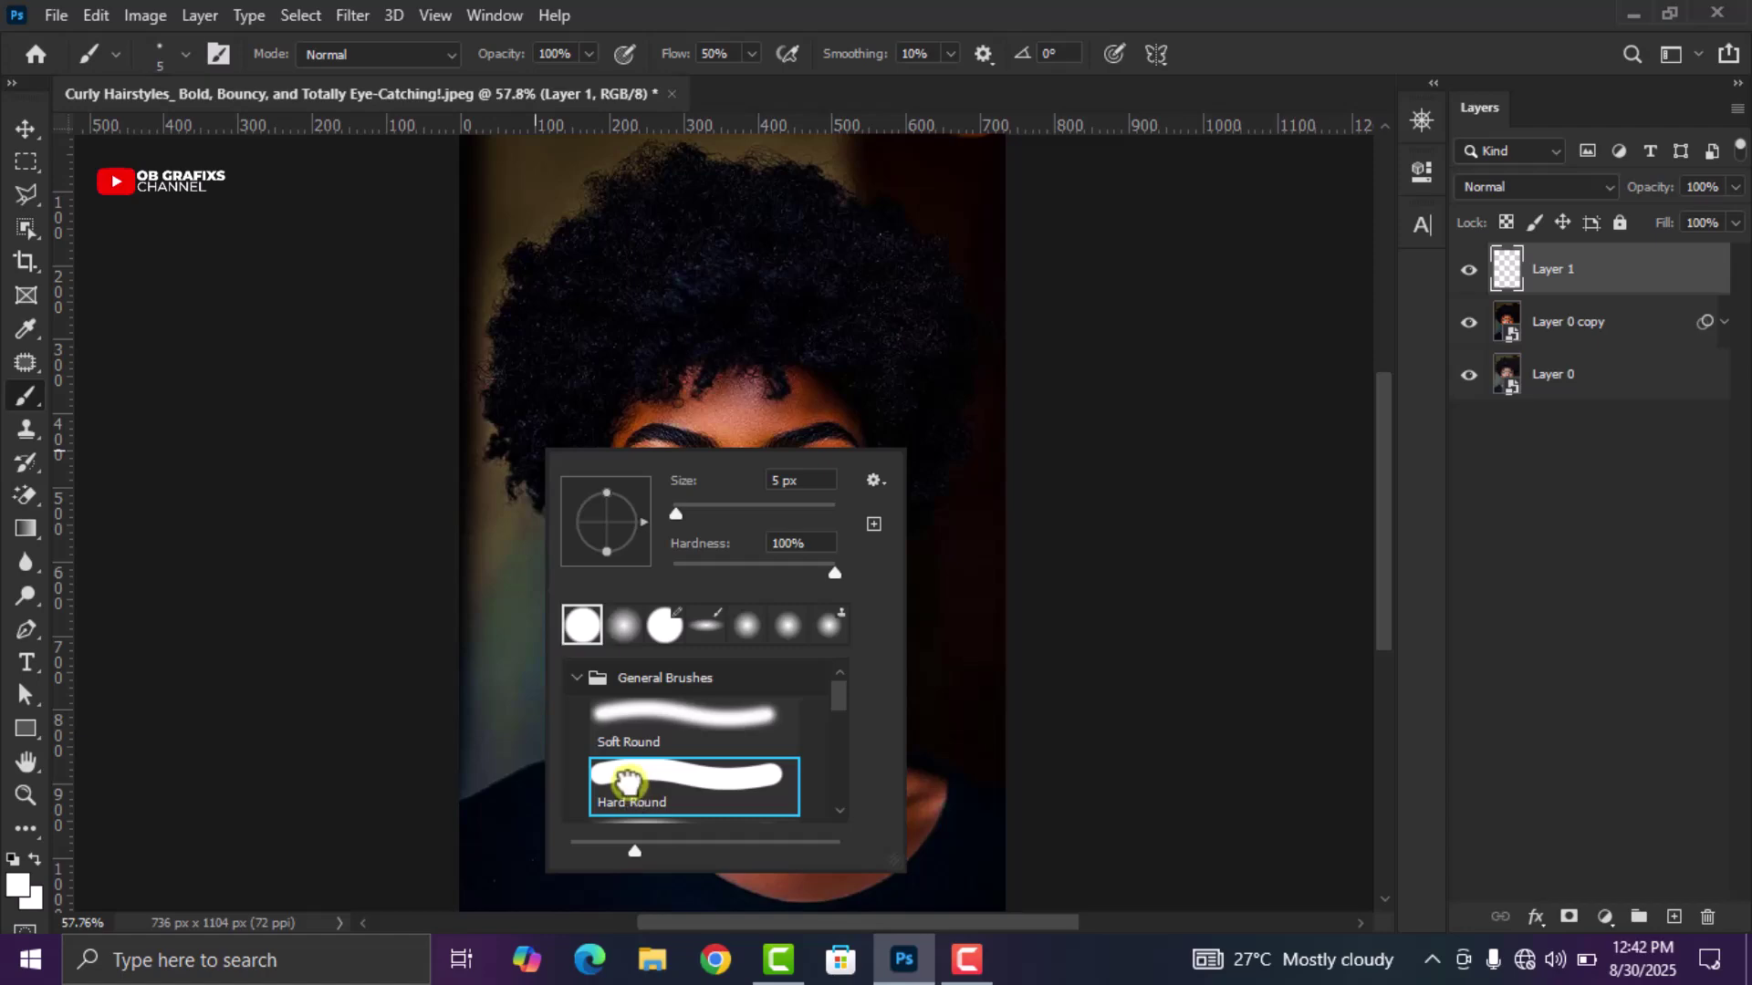
key("Return")
Paint white over both sides of the eye white in the portrait's left-hand eye and dab the pupil's catchlight
scroll(677, 482, "up", 5)
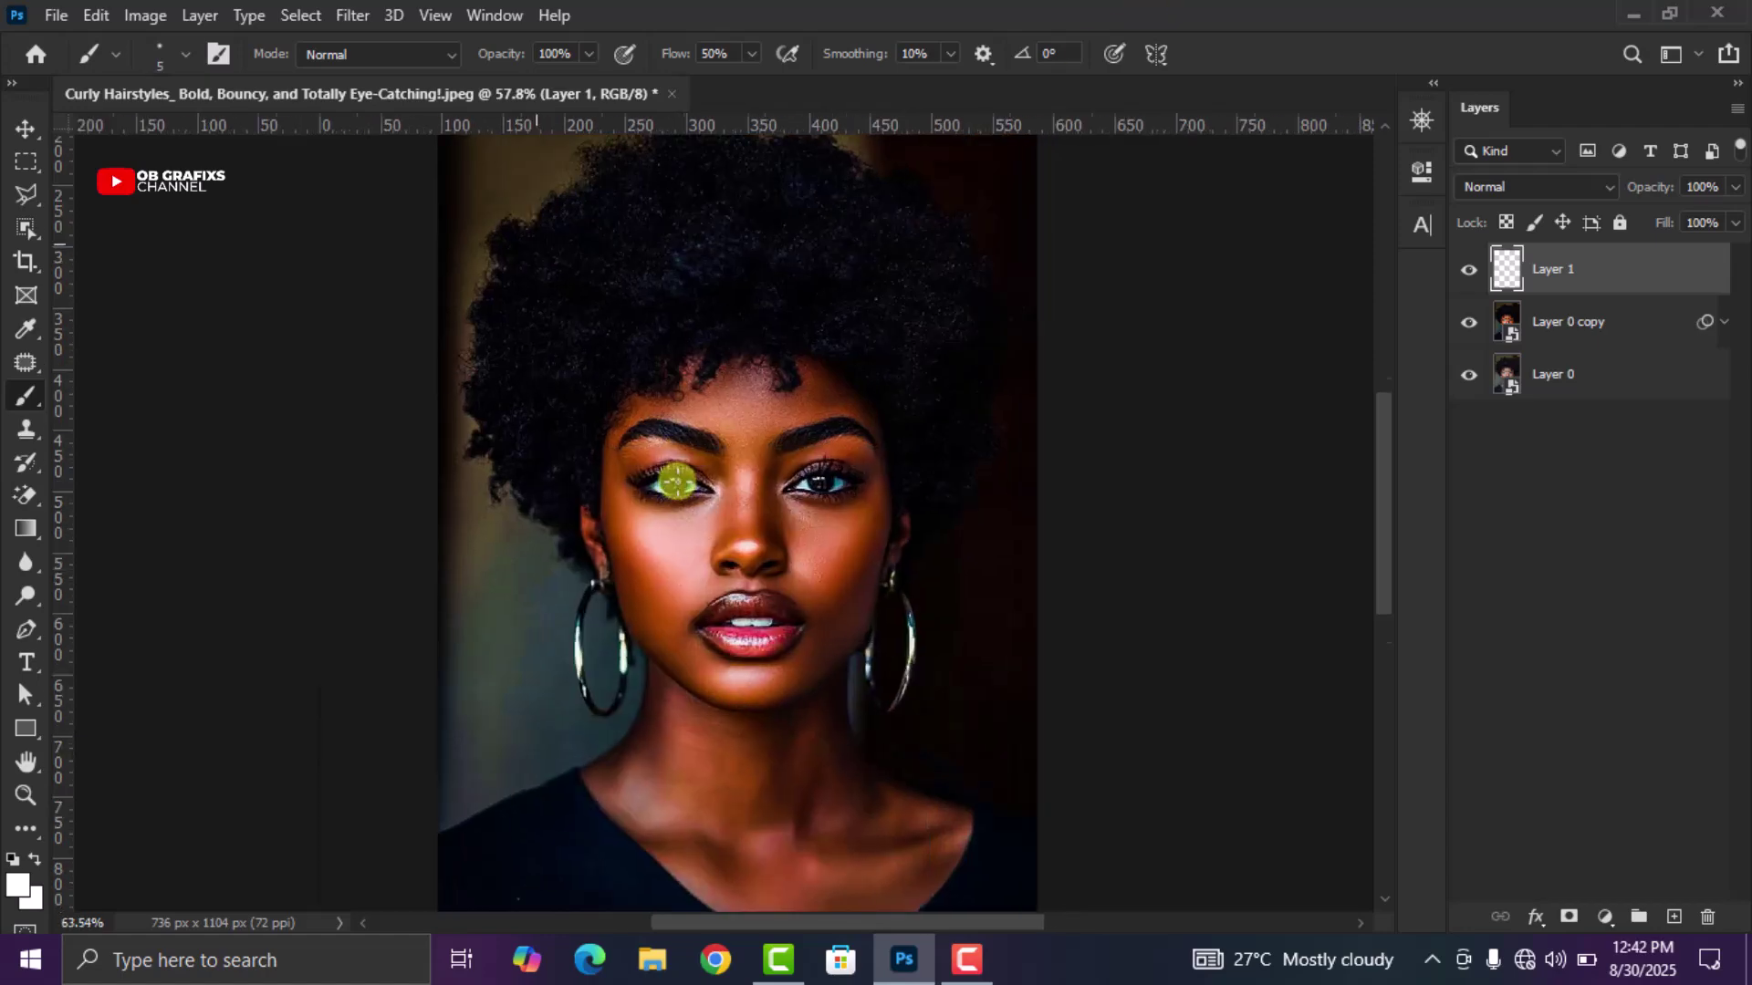
scroll(677, 481, "up", 6)
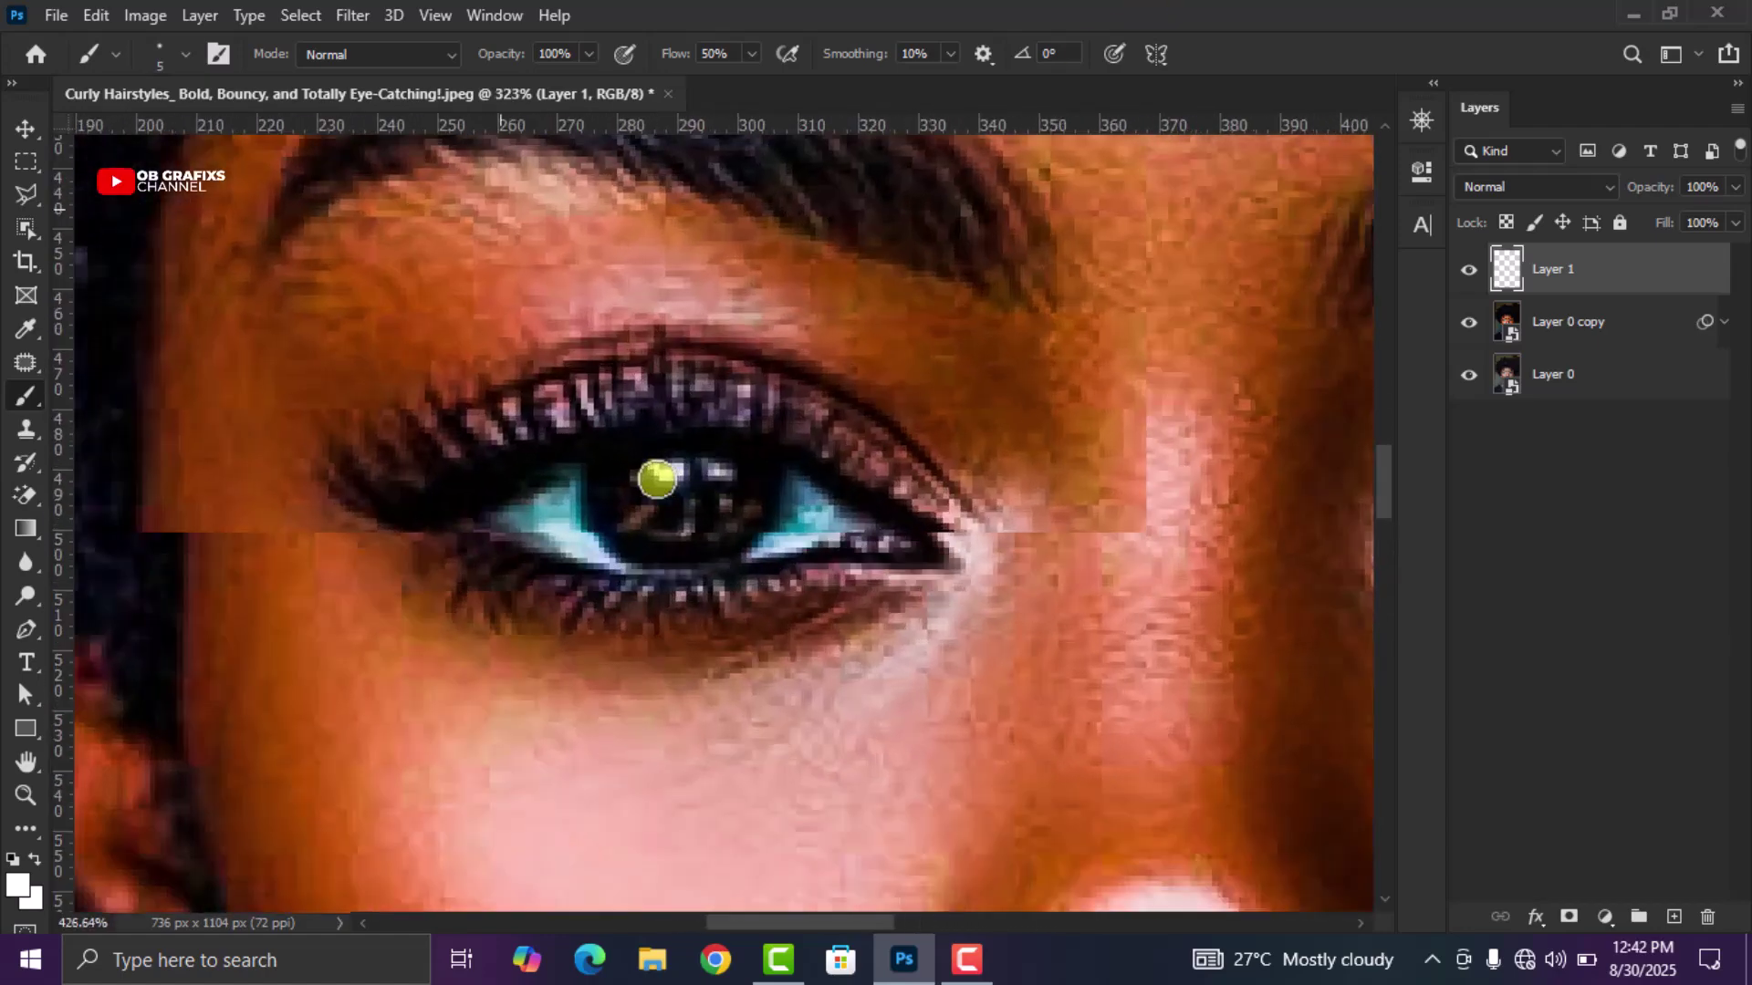
scroll(616, 478, "up", 2)
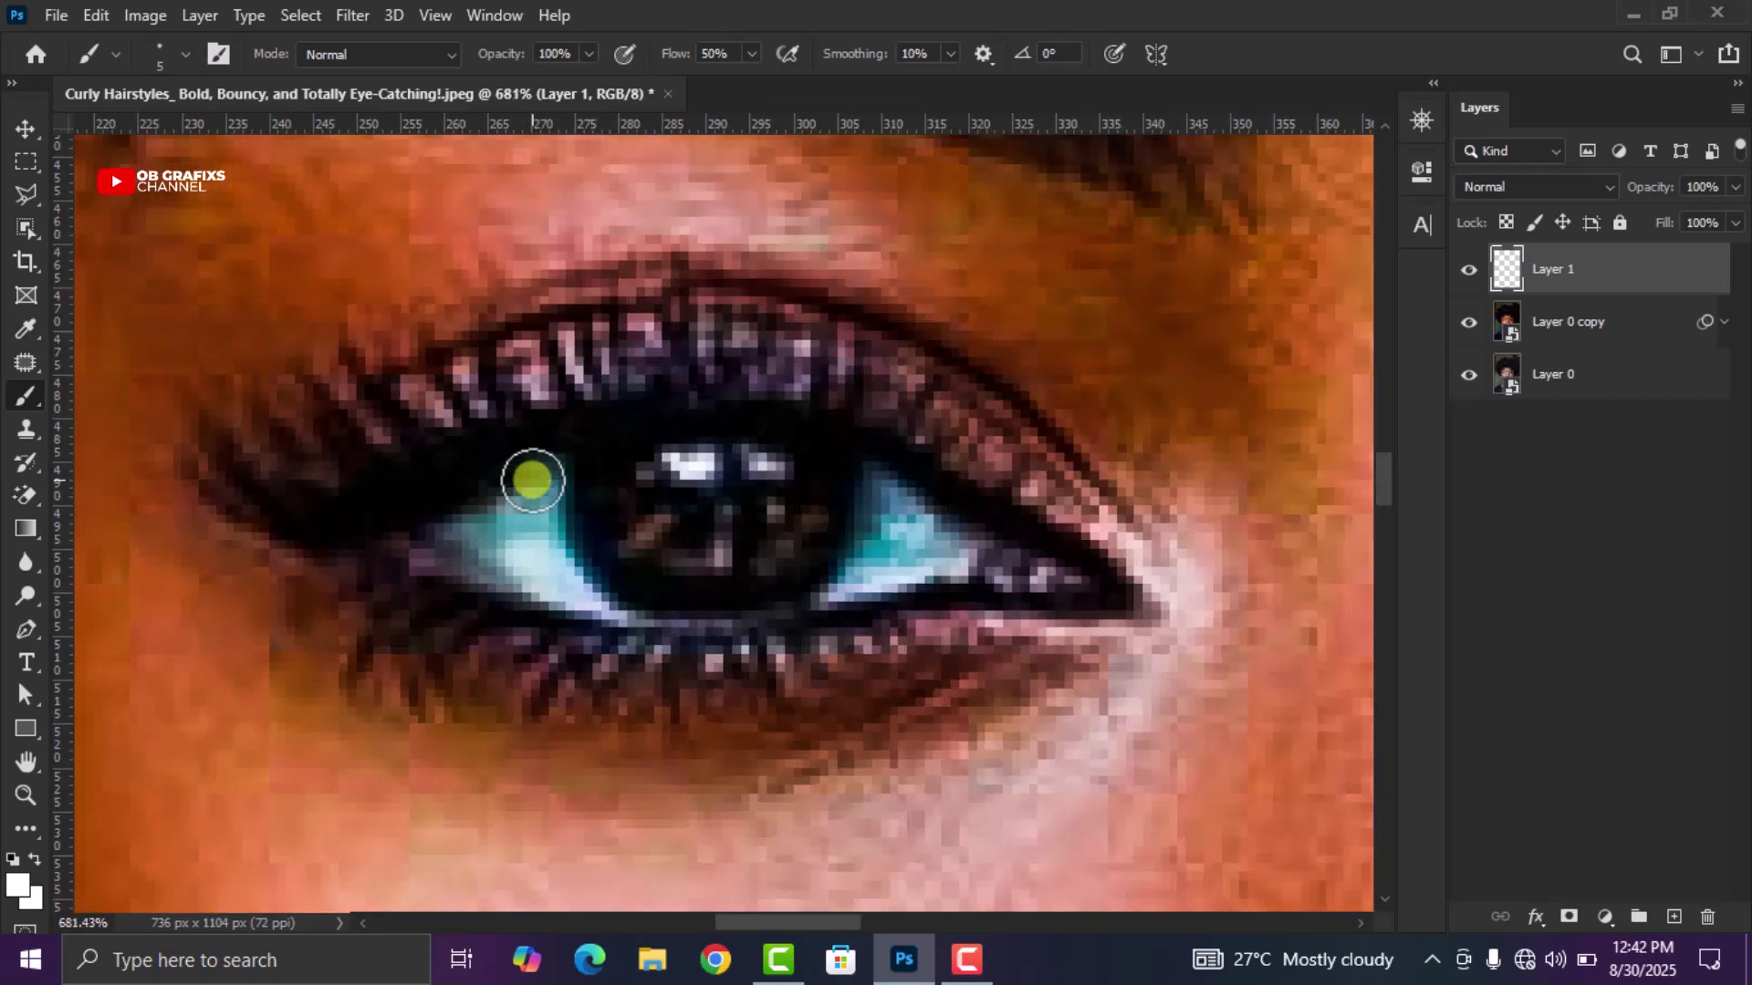
mouse_move(533, 481)
left_mouse_down()
mouse_move(437, 532)
mouse_move(577, 588)
mouse_move(534, 519)
mouse_move(544, 468)
mouse_move(504, 531)
left_mouse_up()
mouse_move(872, 511)
left_mouse_down()
mouse_move(887, 489)
mouse_move(949, 542)
mouse_move(1032, 574)
mouse_move(864, 577)
mouse_move(887, 521)
mouse_move(840, 583)
left_mouse_up()
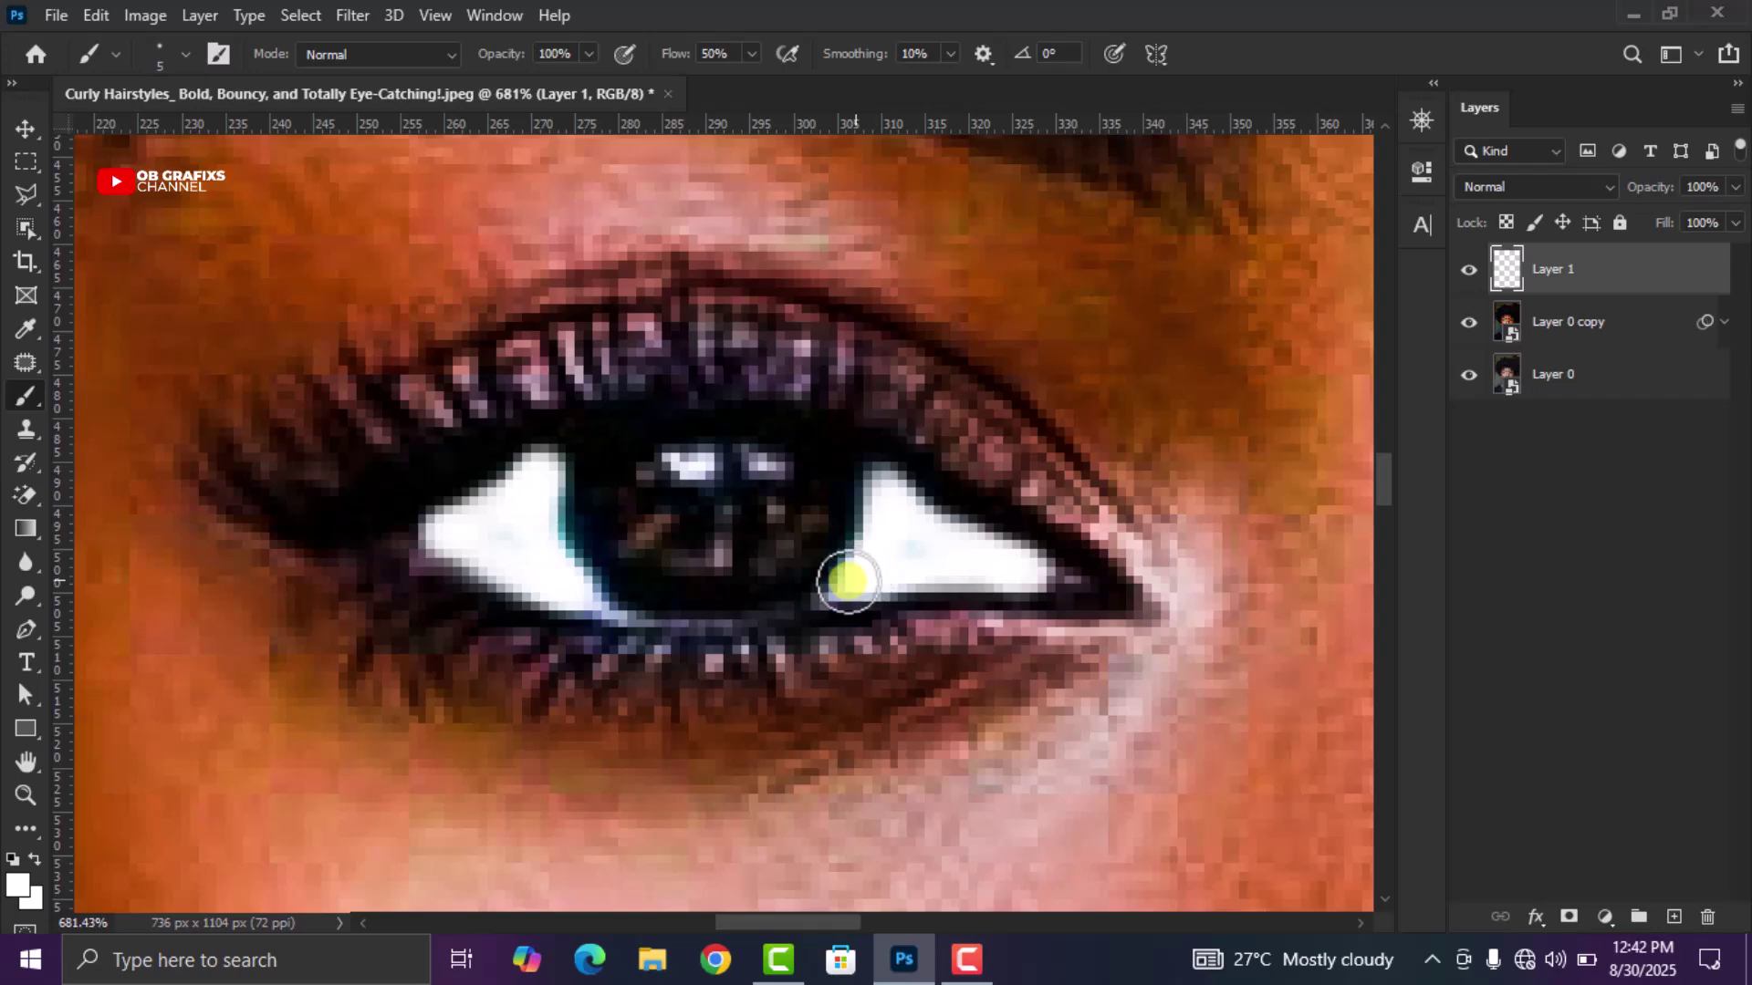
left_click(693, 464)
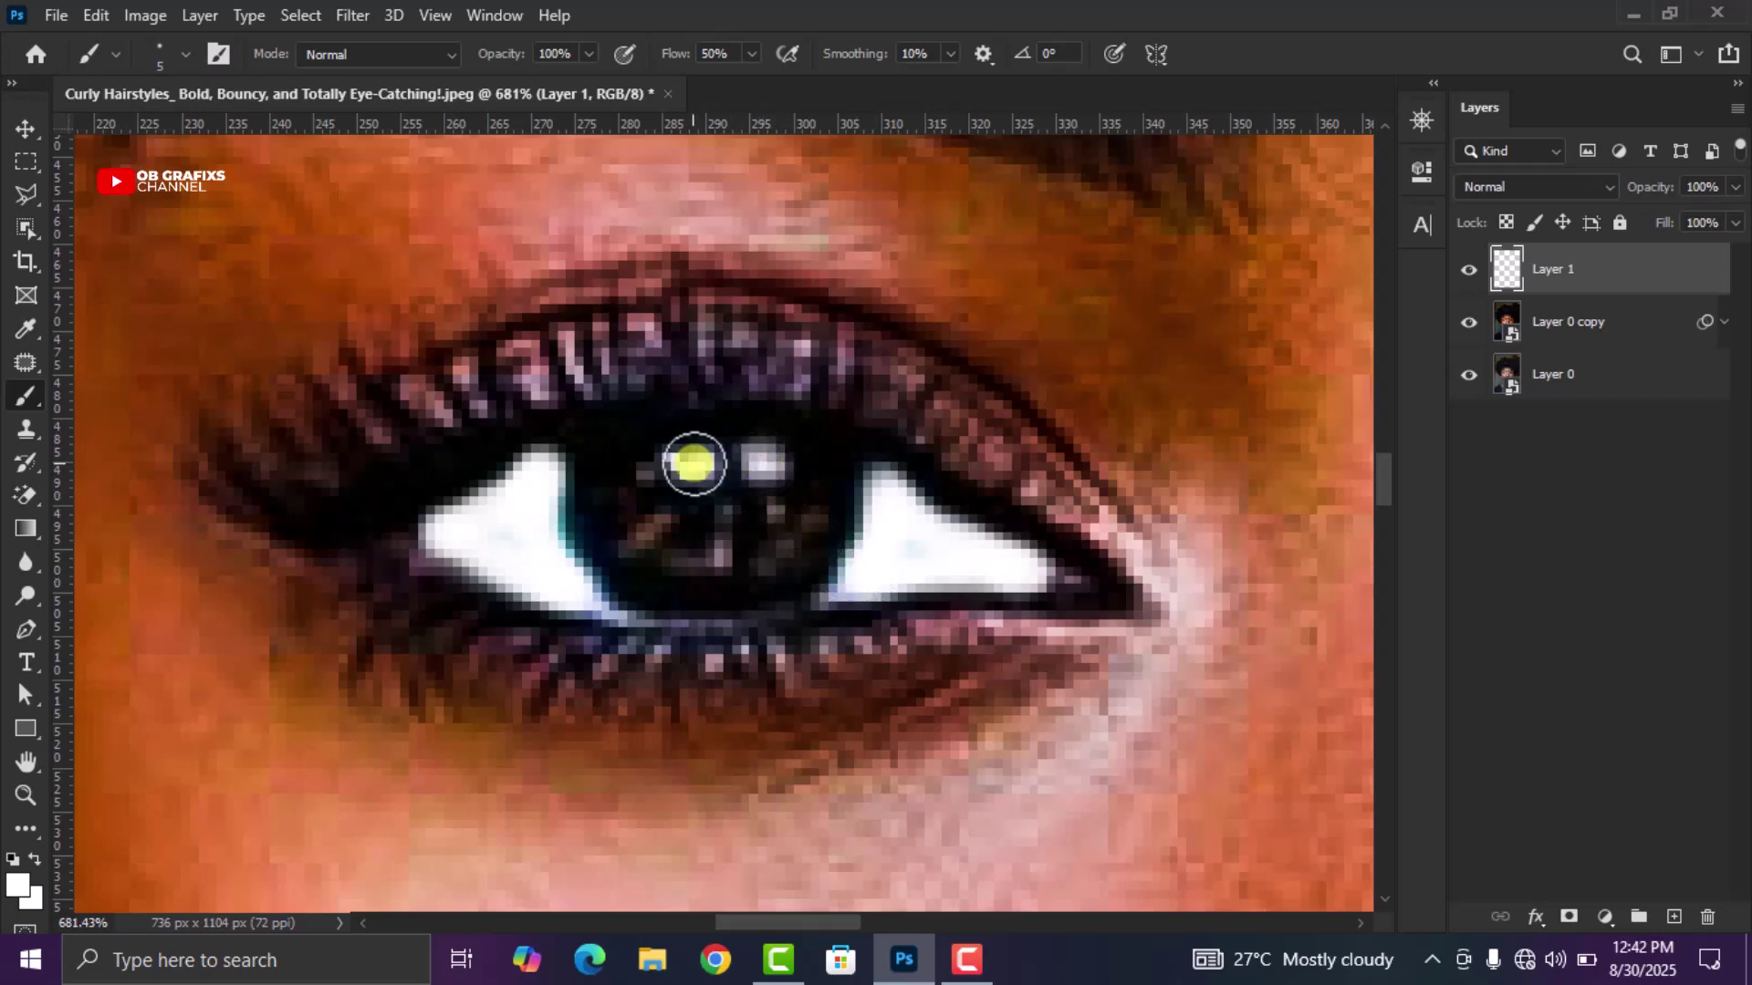
Paint white over both sides of the eye white in the portrait's right-hand eye
scroll(686, 463, "down", 12)
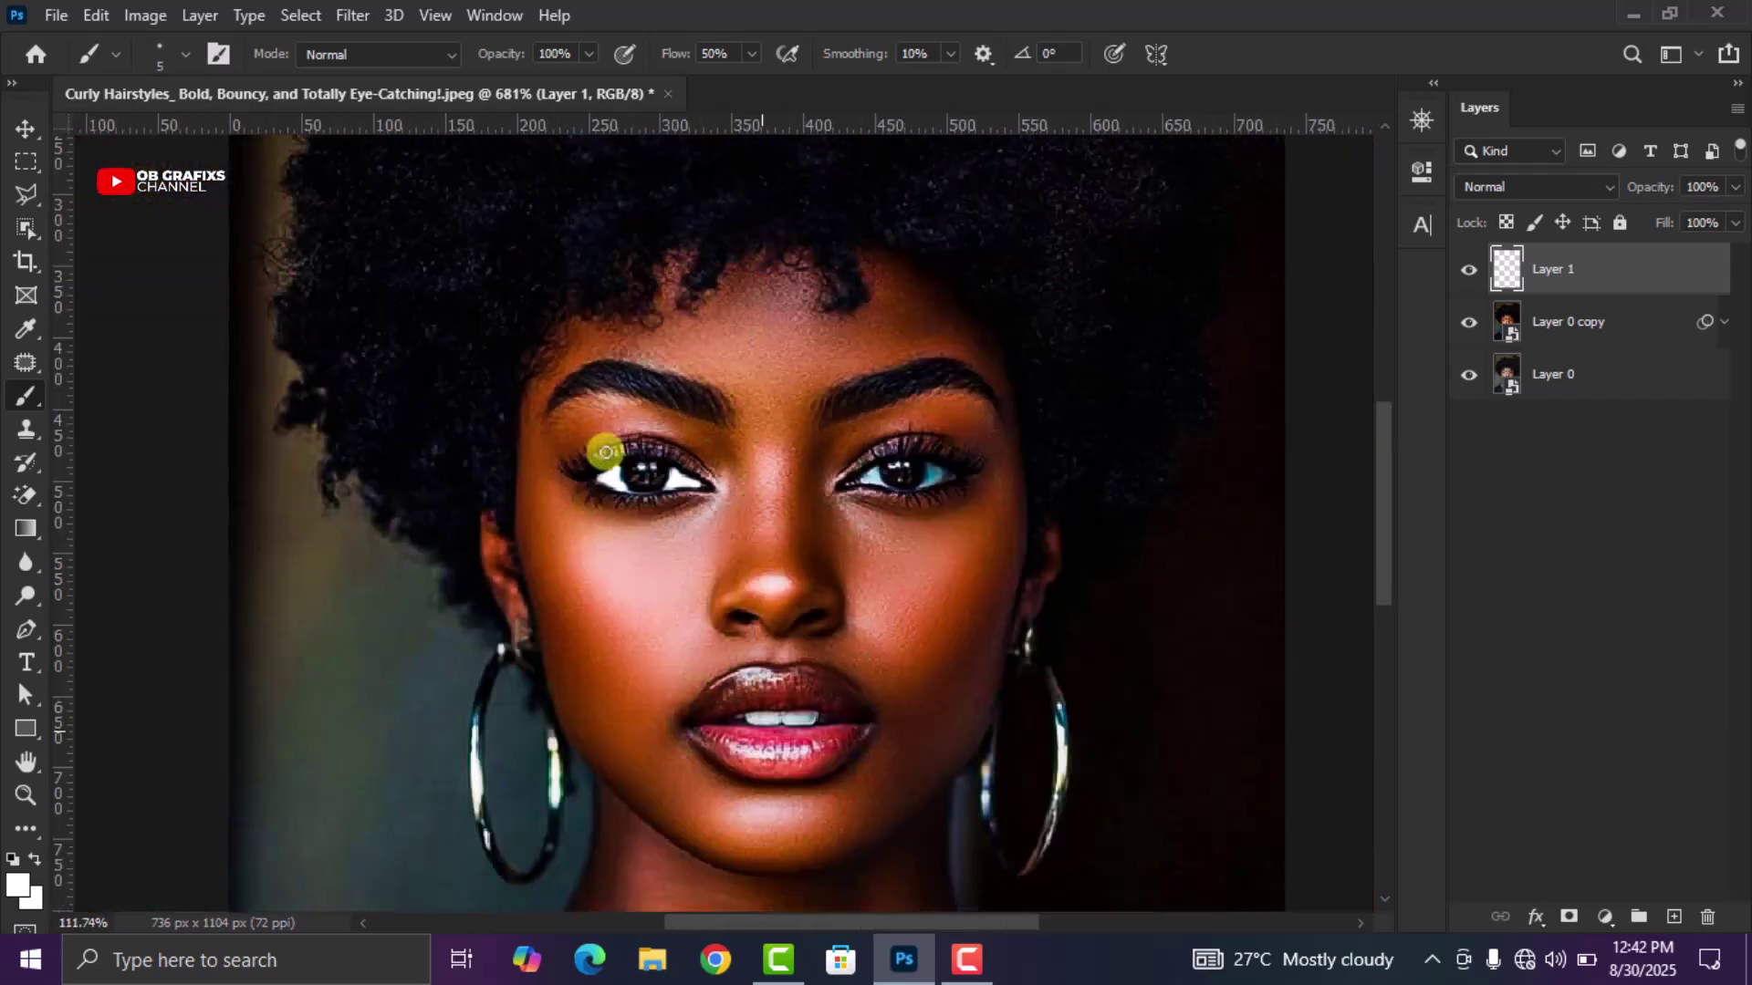
scroll(833, 477, "up", 10)
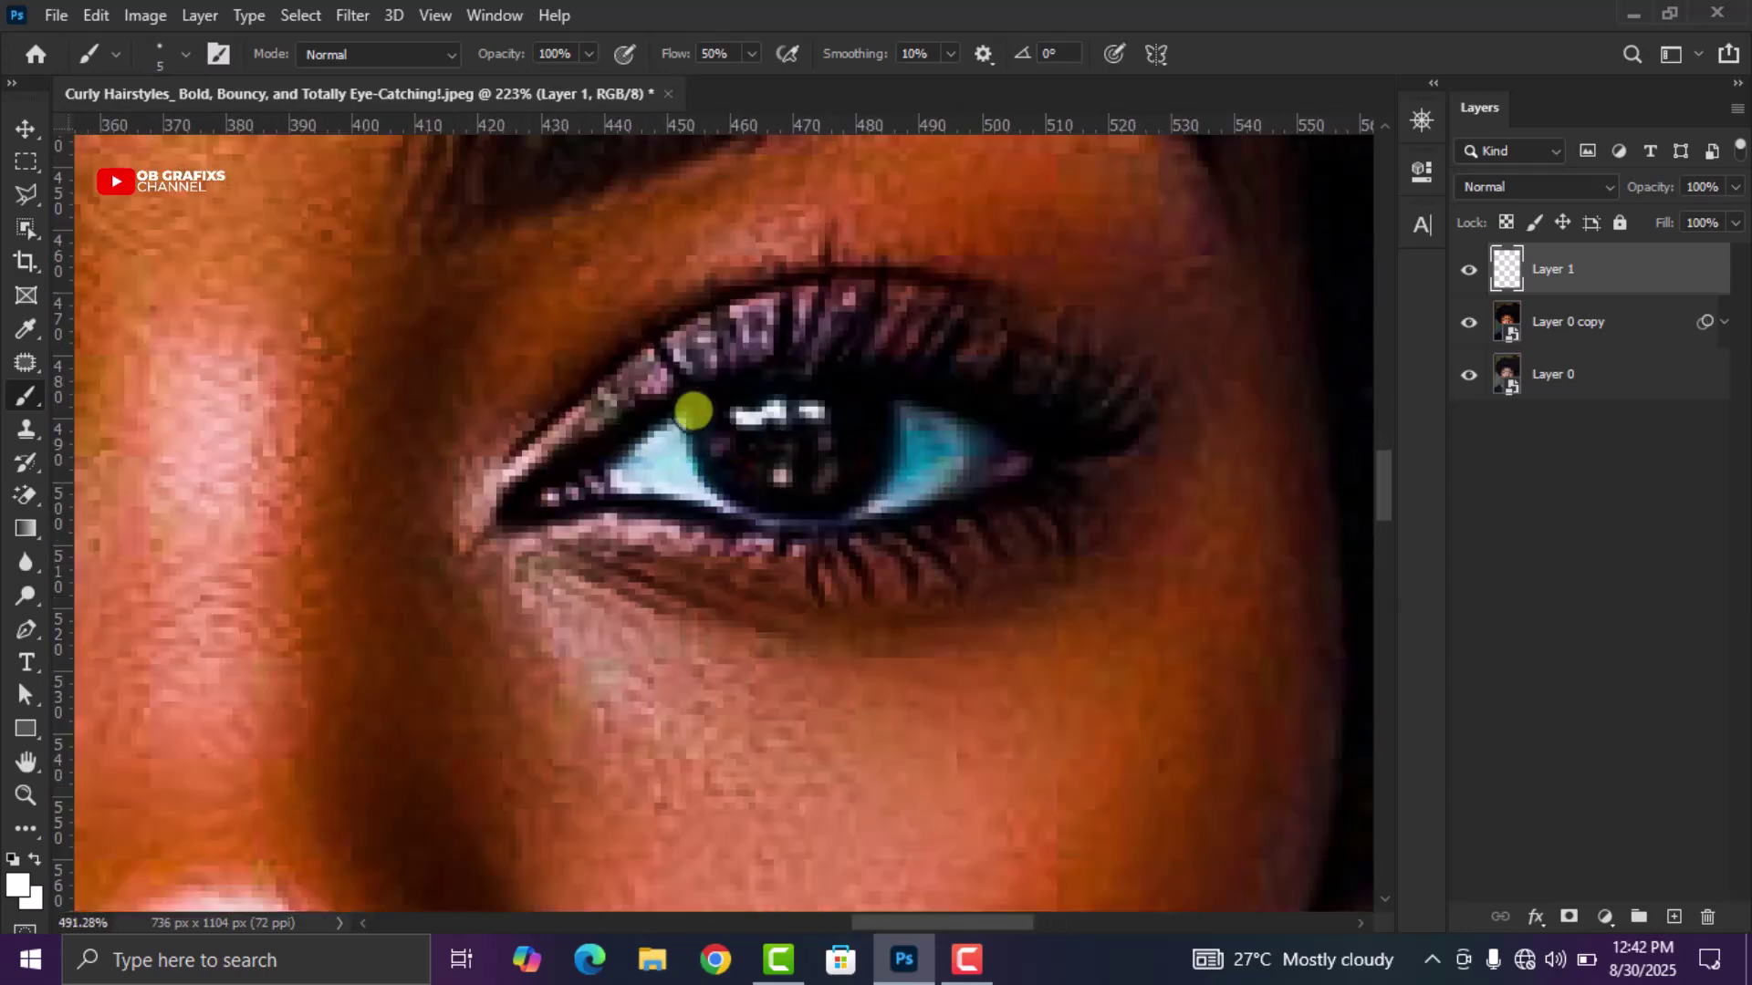
scroll(693, 412, "up", 3)
mouse_move(672, 436)
left_mouse_down()
mouse_move(545, 507)
mouse_move(678, 486)
mouse_move(700, 515)
mouse_move(677, 466)
mouse_move(725, 490)
left_mouse_up()
mouse_move(973, 403)
left_mouse_down()
mouse_move(1114, 468)
mouse_move(938, 542)
mouse_move(988, 483)
mouse_move(990, 421)
mouse_move(989, 477)
mouse_move(1049, 460)
left_mouse_up()
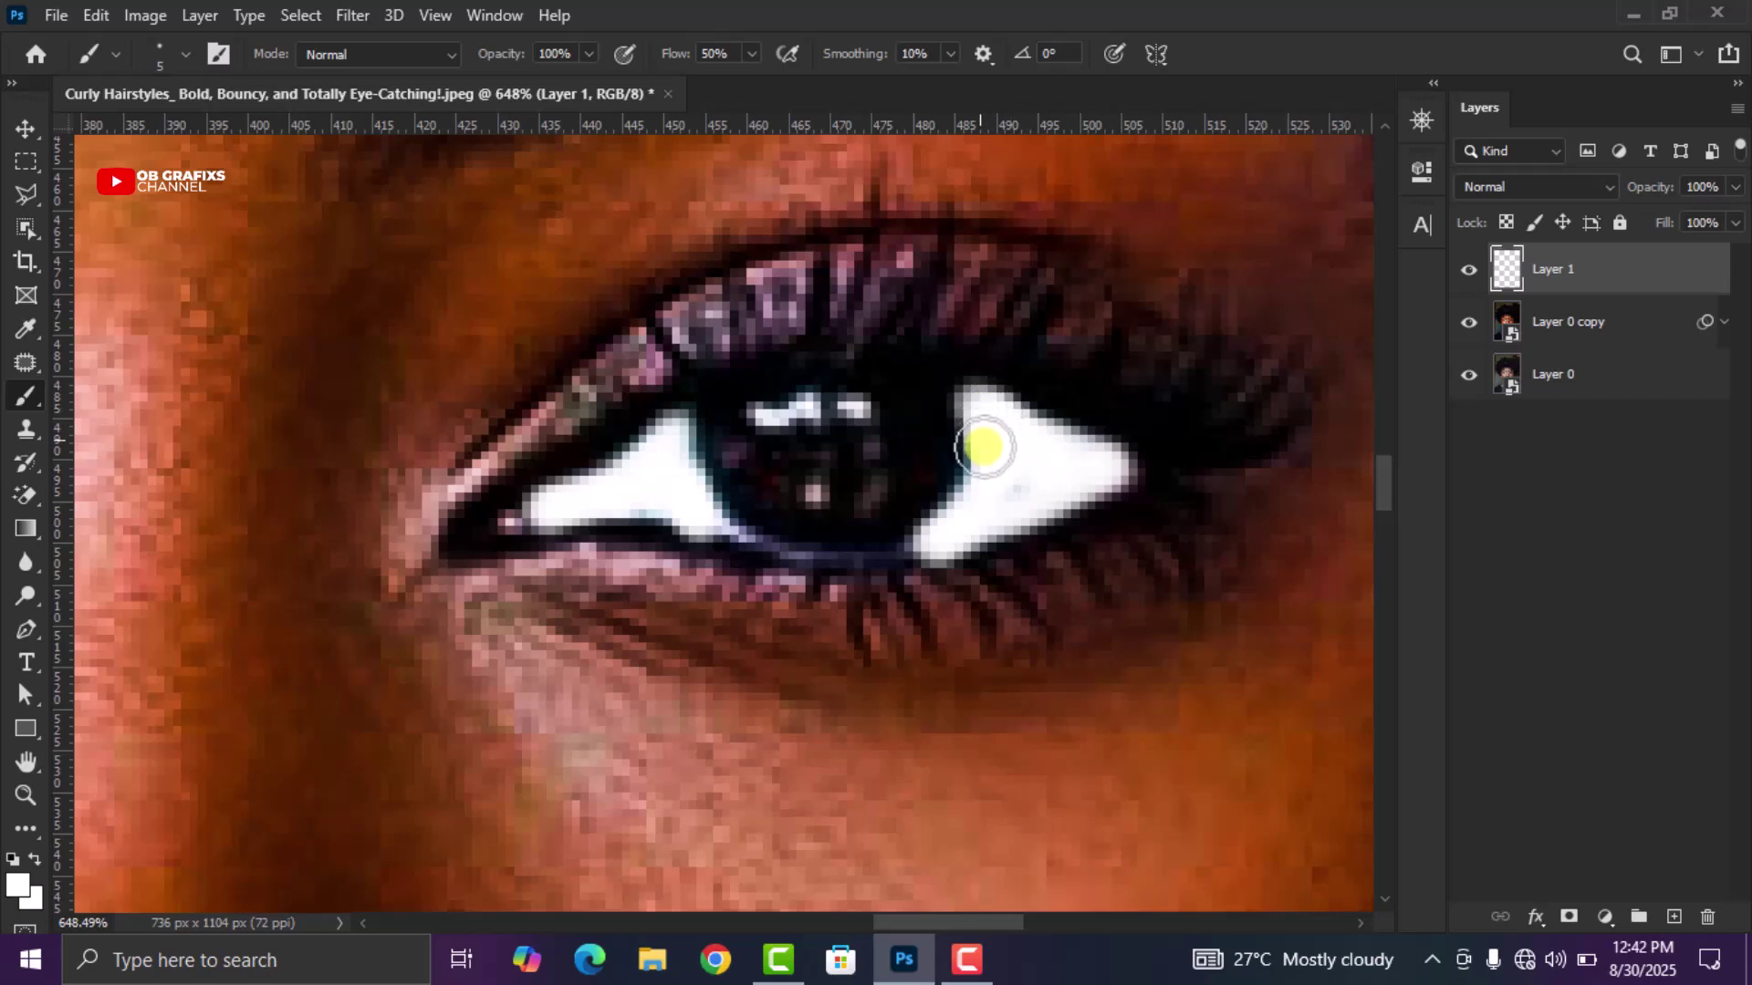
Dab white over the pupil catchlights in the portrait's right-hand eye and touch up the eye white toward the inner corner
left_click(854, 412)
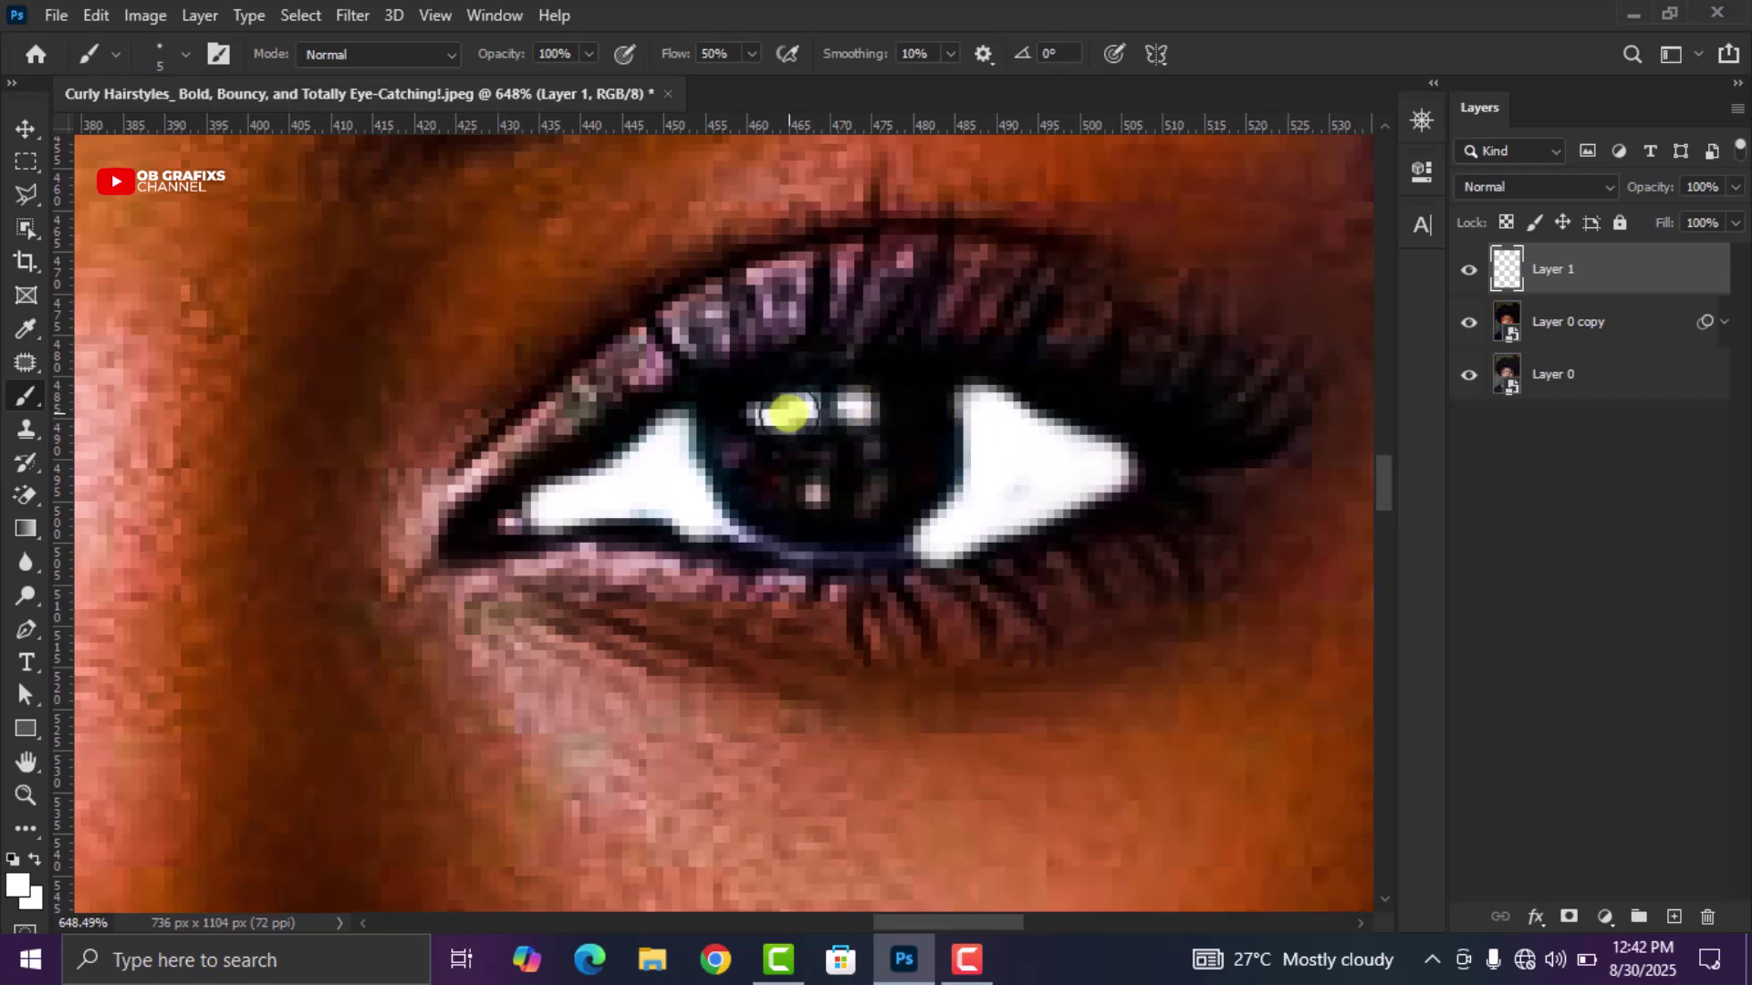
mouse_move(798, 403)
left_mouse_down()
mouse_move(827, 442)
mouse_move(866, 452)
mouse_move(867, 512)
left_mouse_up()
left_click(817, 493)
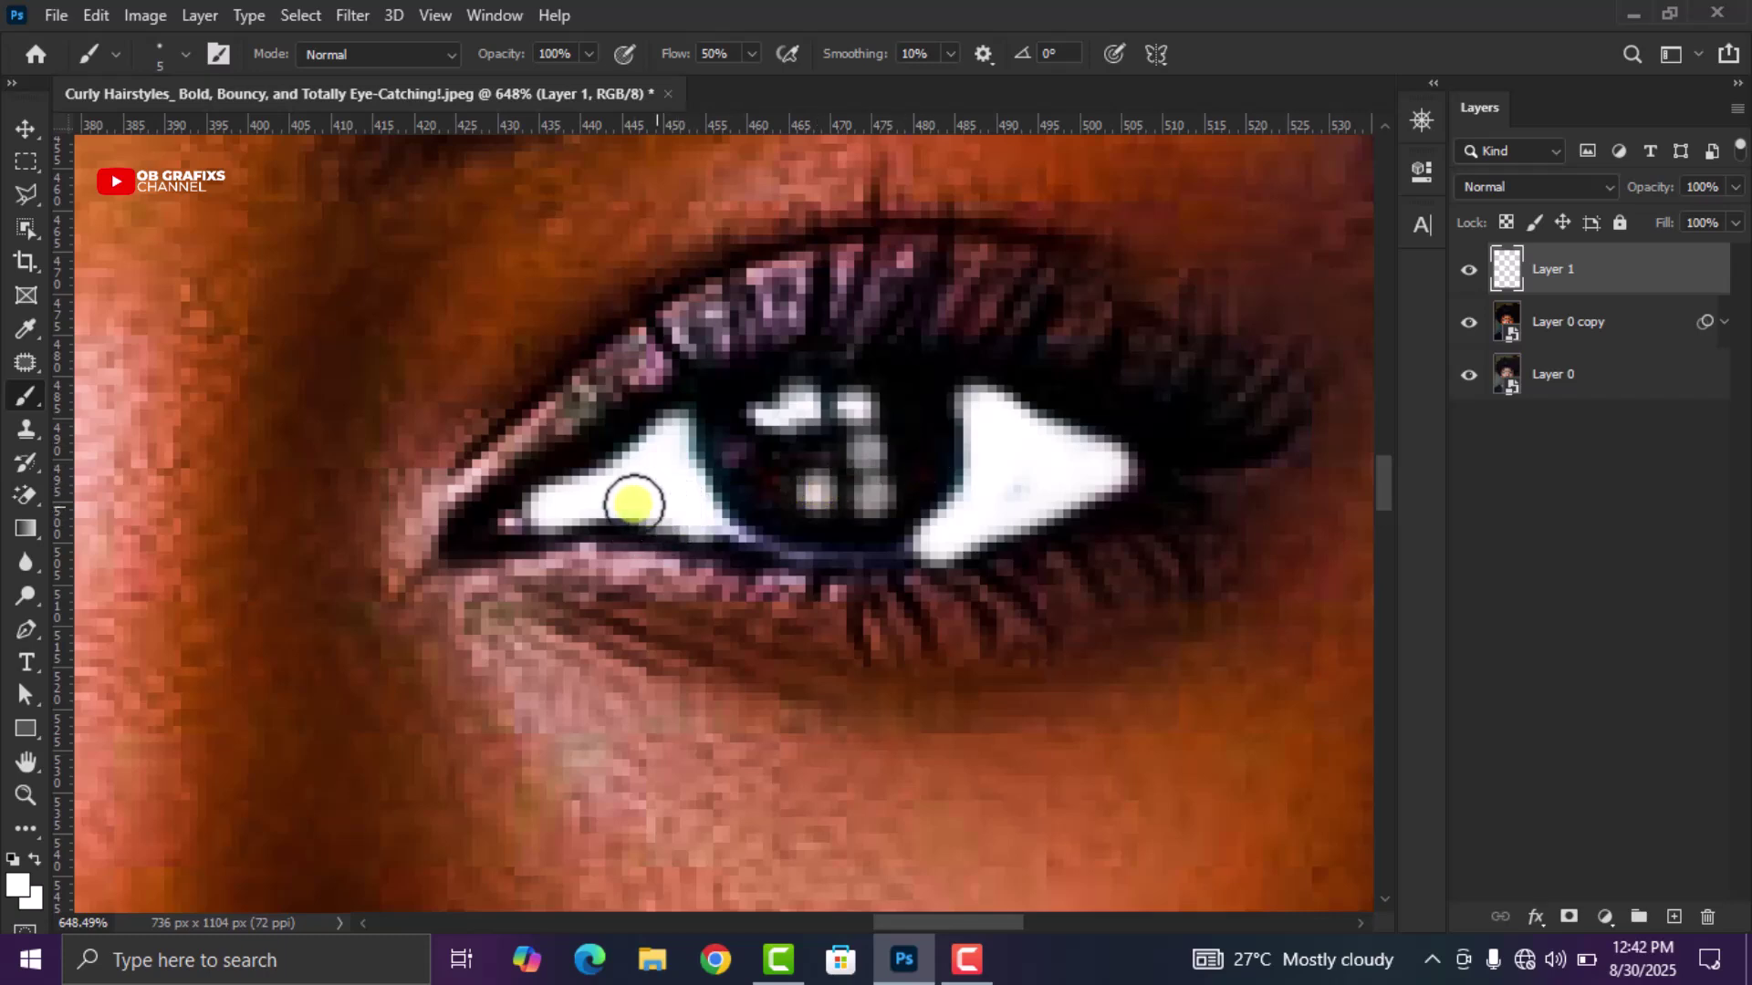
left_click_drag(665, 447, 613, 481)
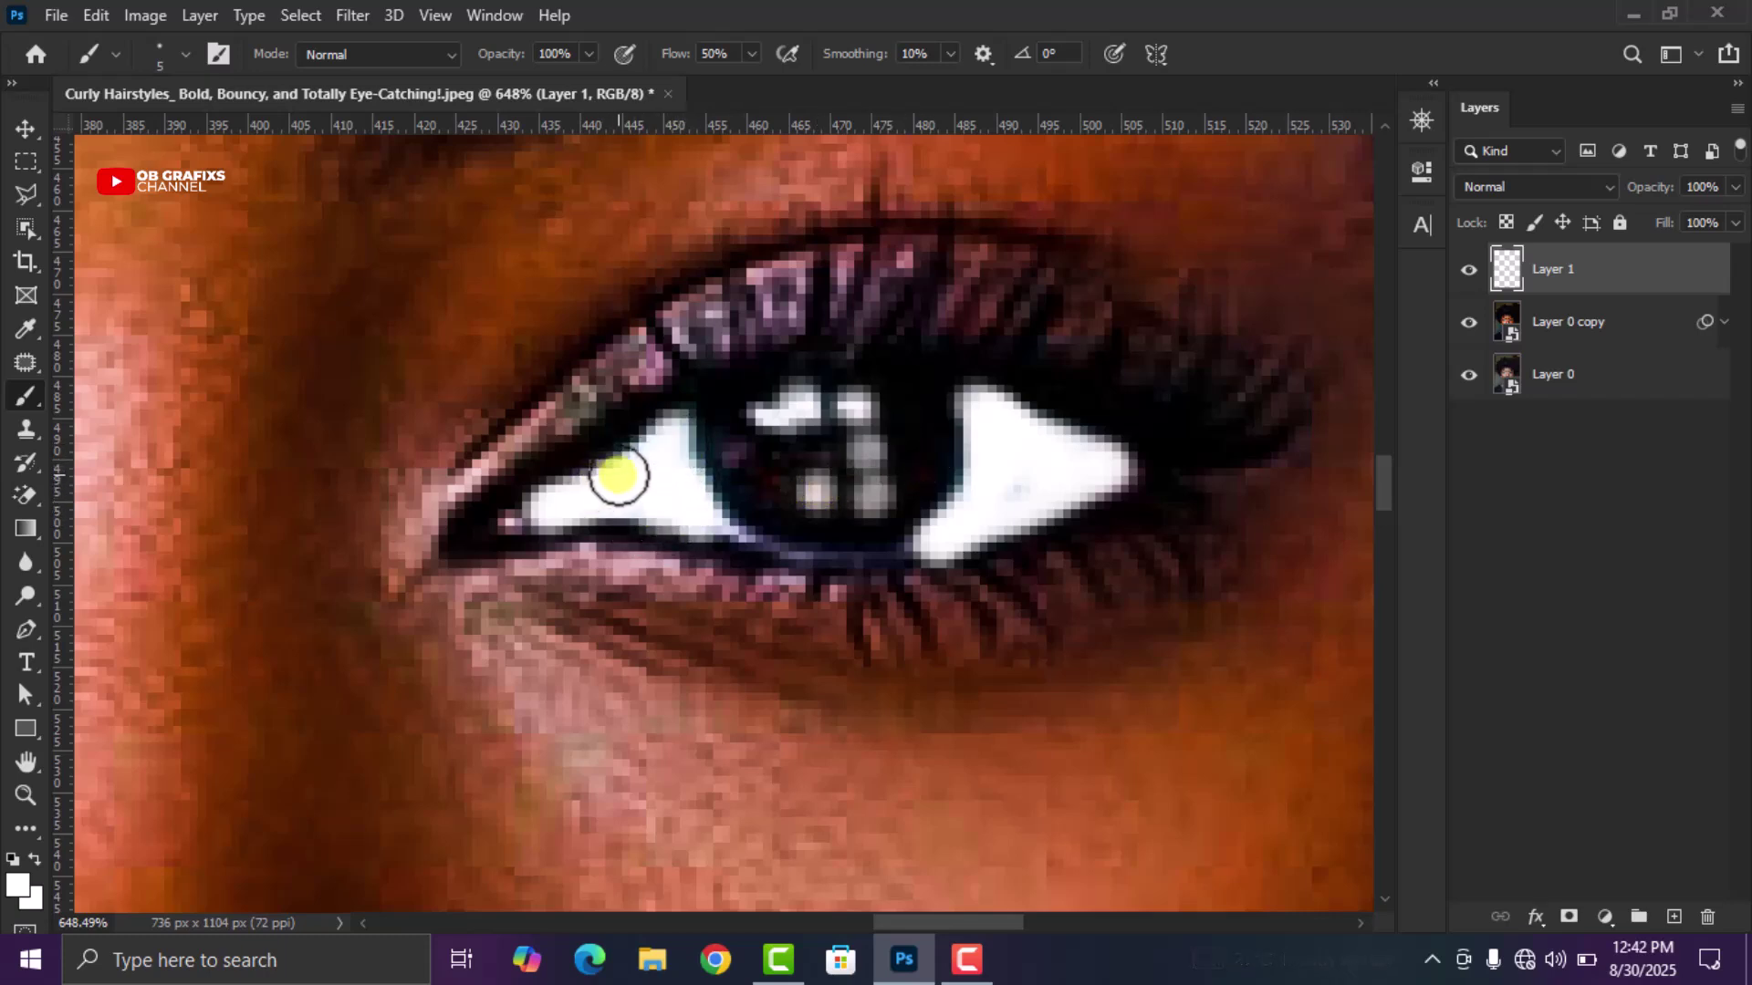
left_click_drag(613, 478, 539, 514)
scroll(522, 520, "down", 10)
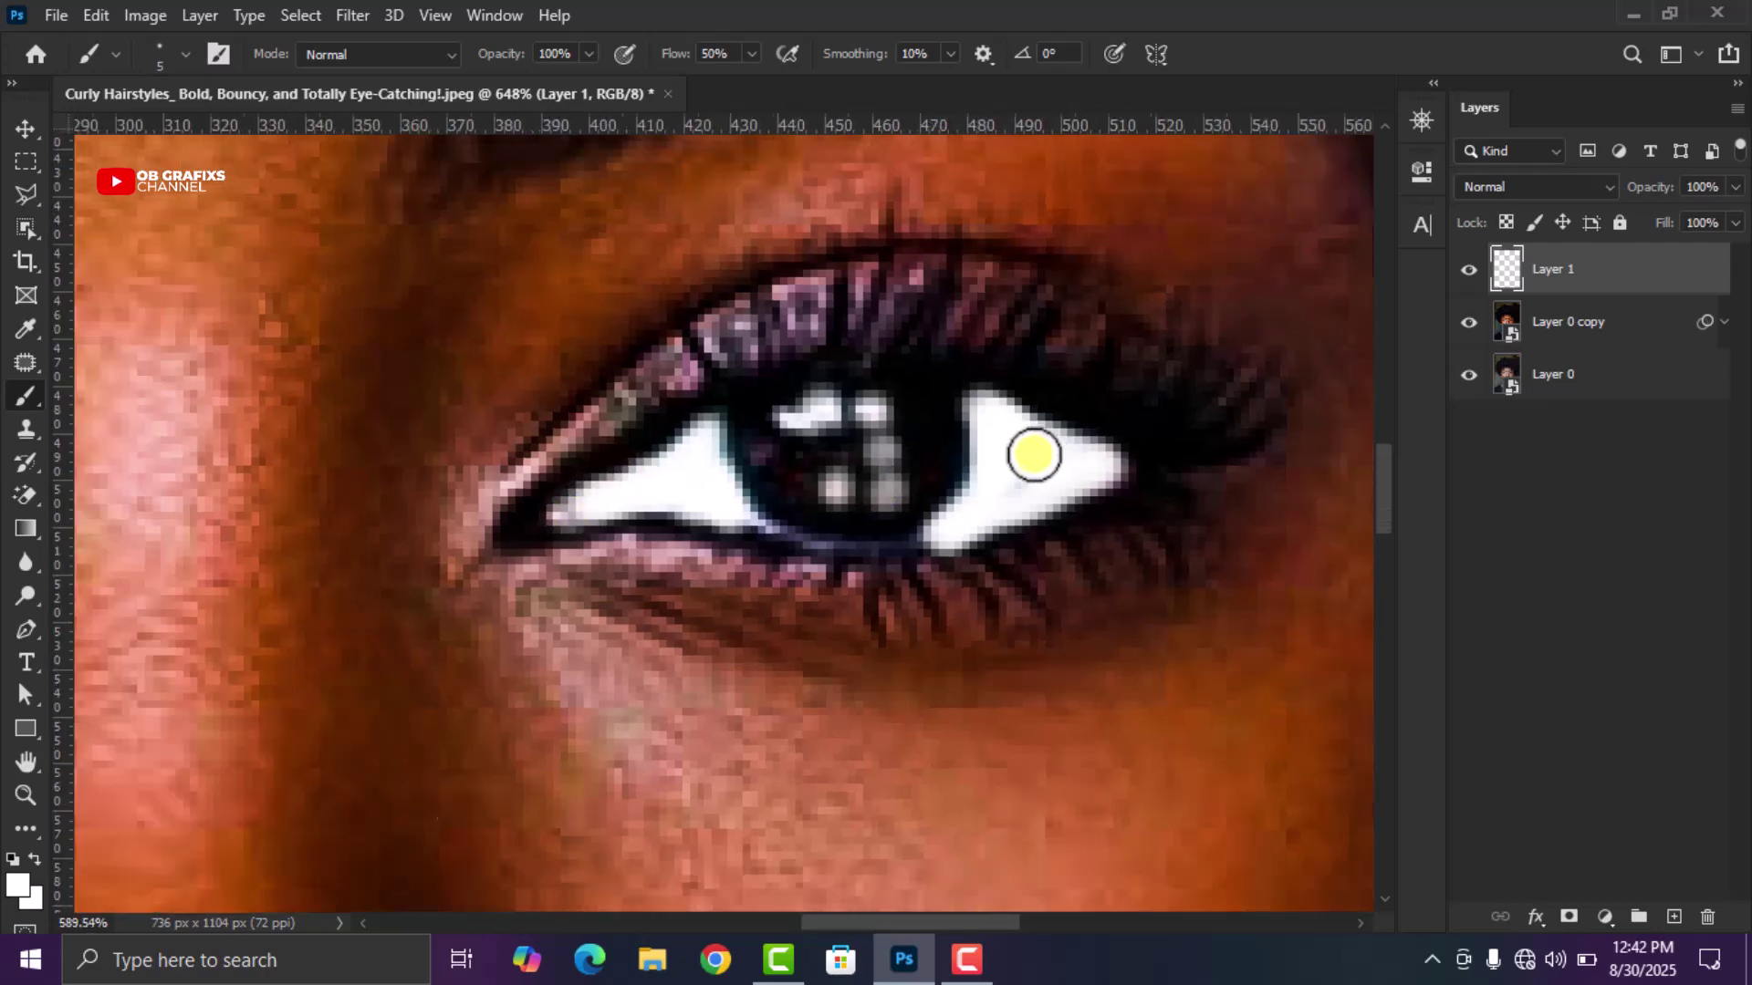
scroll(982, 459, "down", 5)
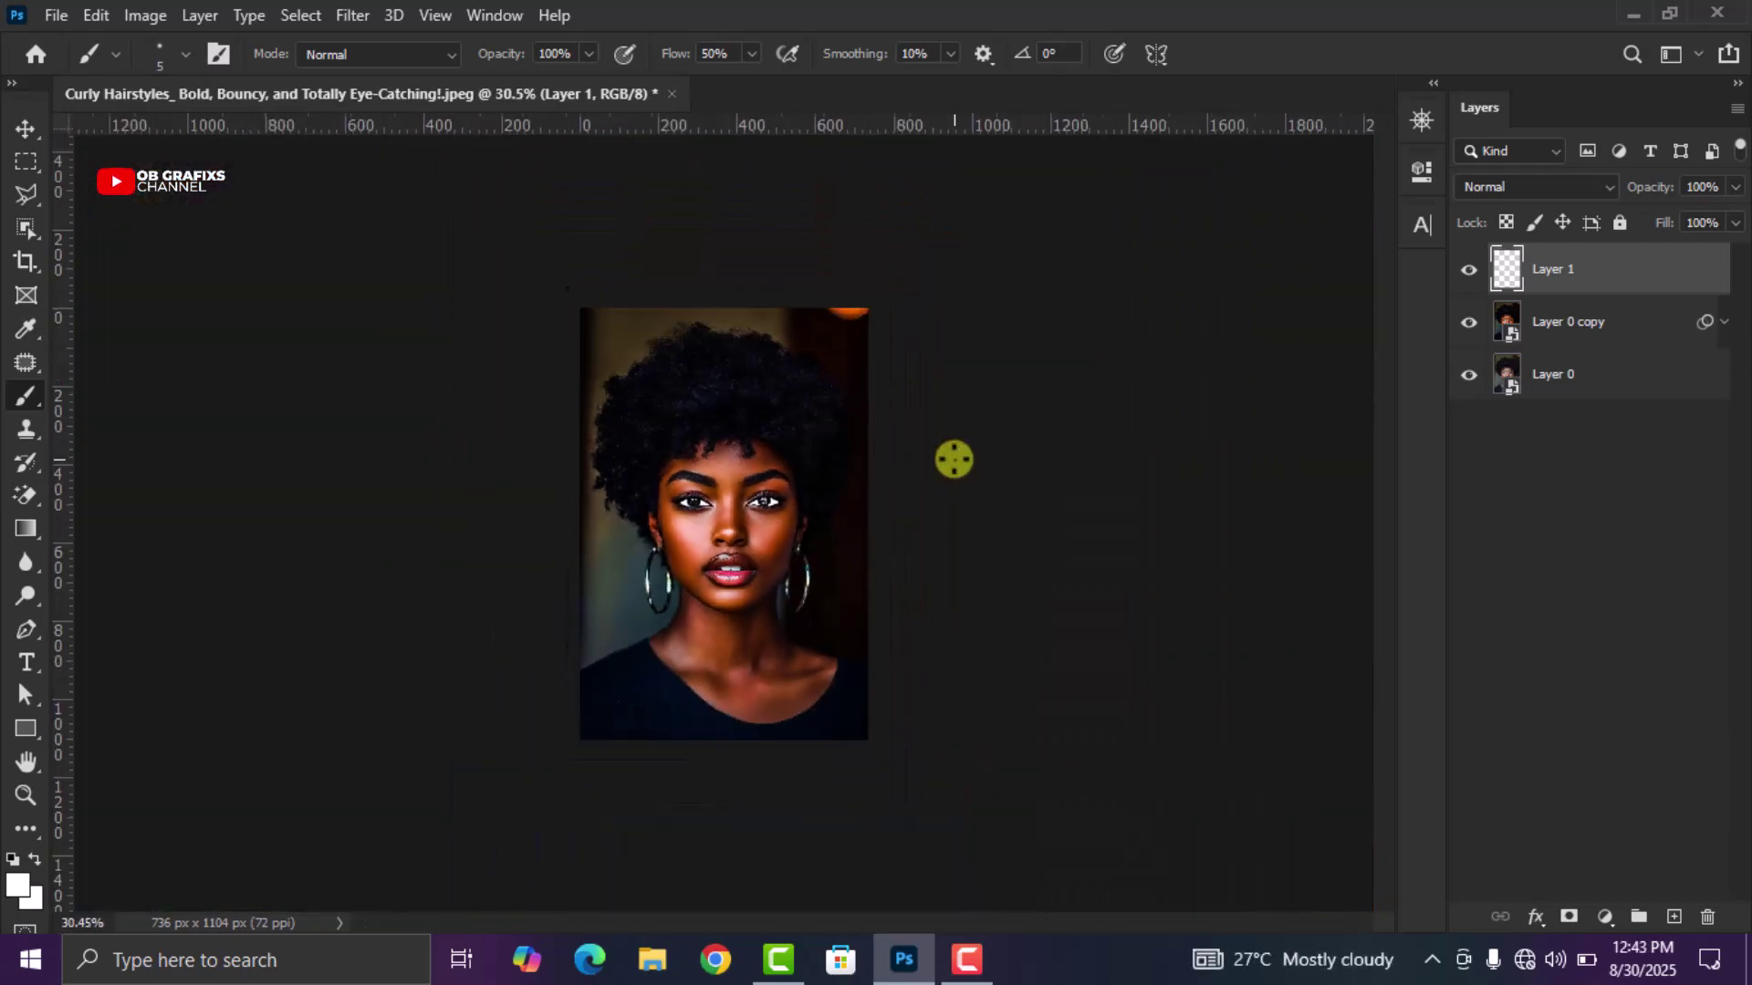
Switch to the Move Tool and deselect Layer 1 to examine the painted eye whites without transform controls
left_click(27, 123)
scroll(840, 380, "up", 3)
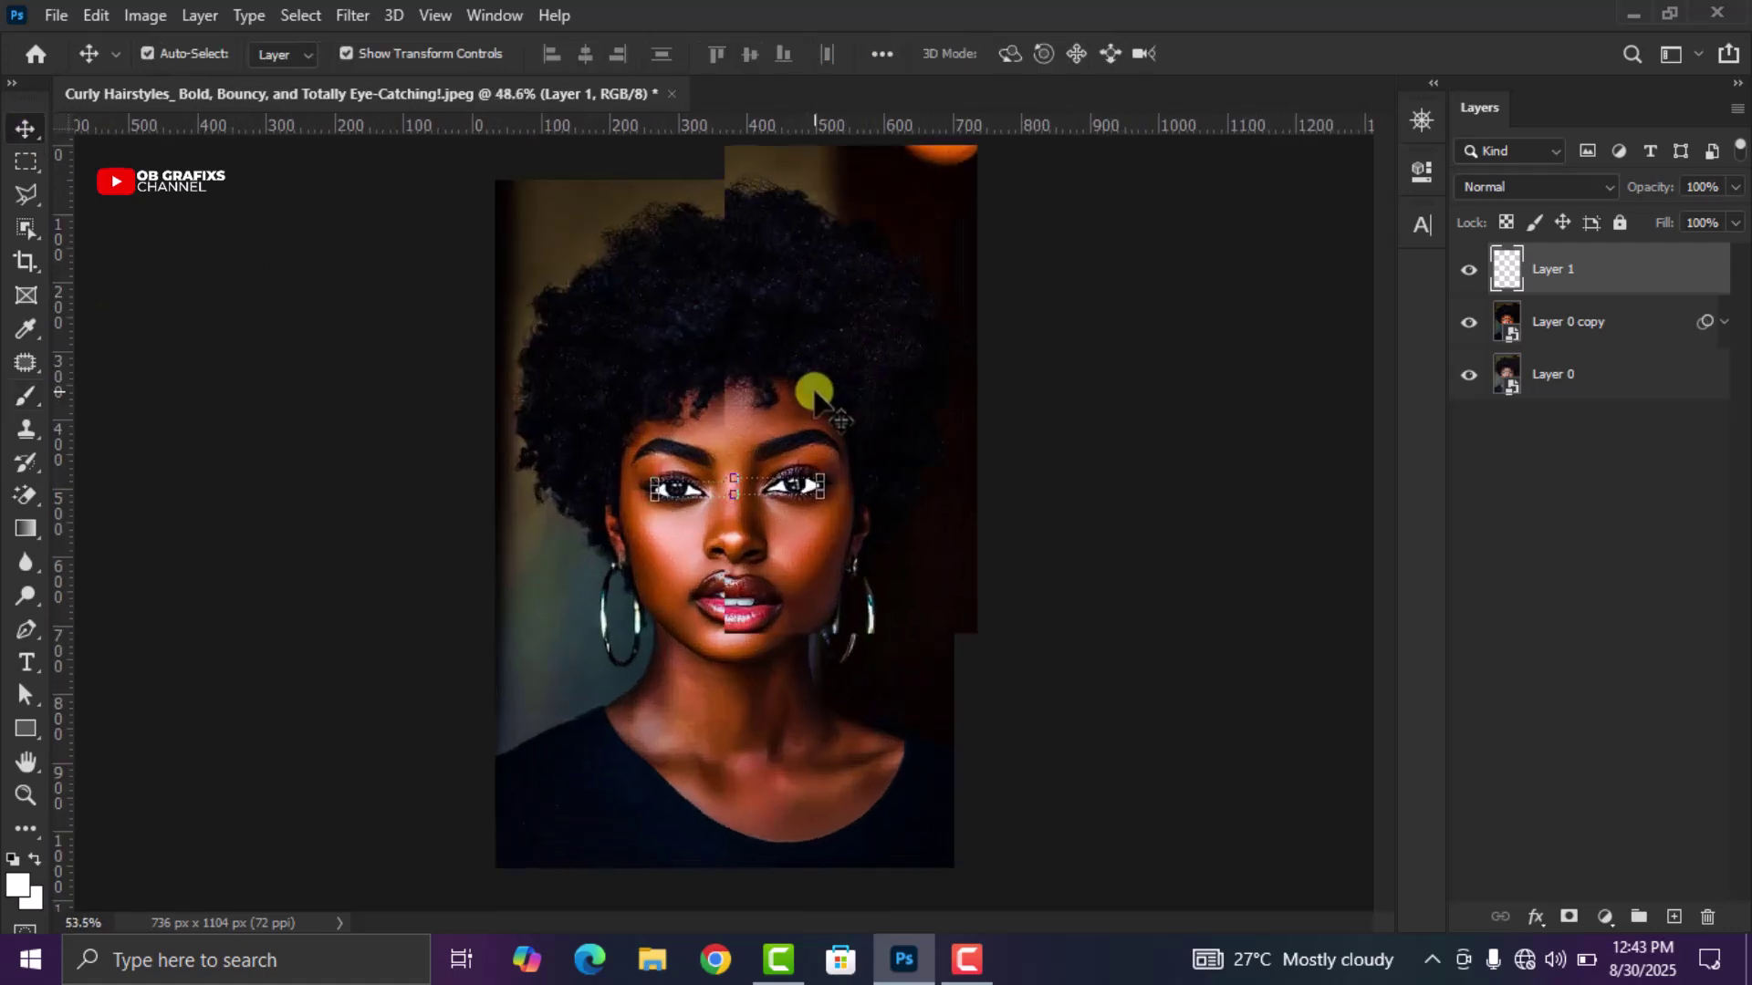
left_click(1175, 498)
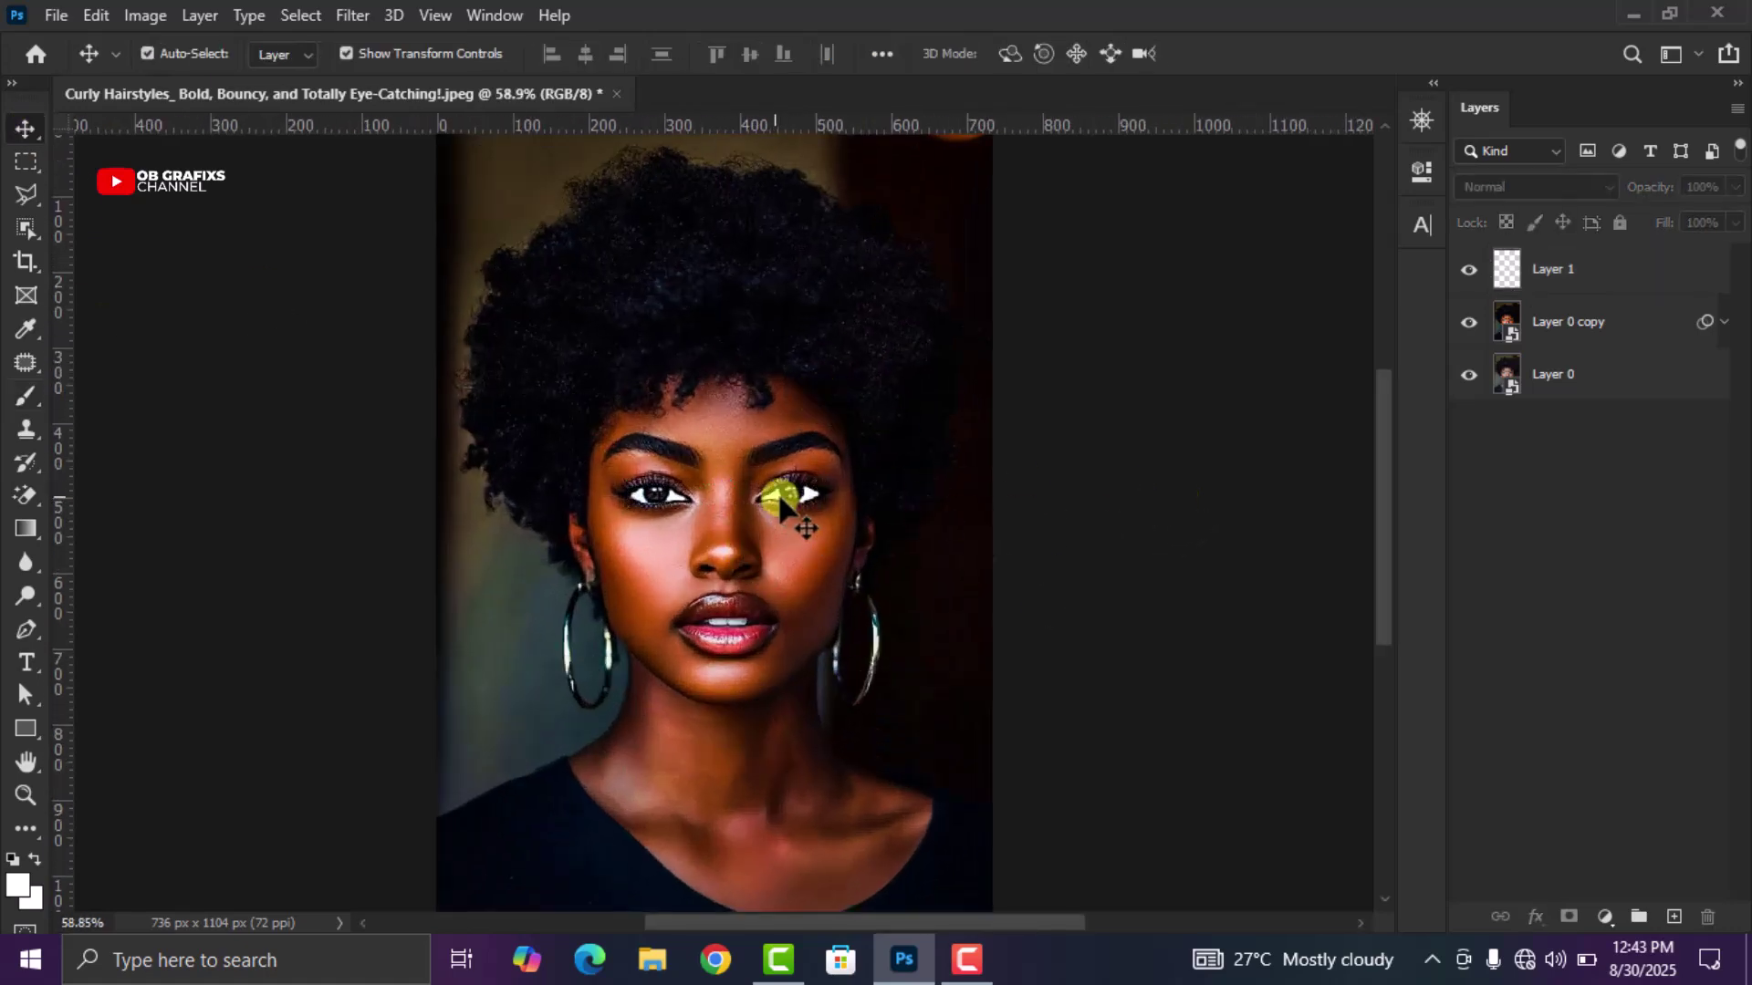
scroll(755, 504, "up", 2)
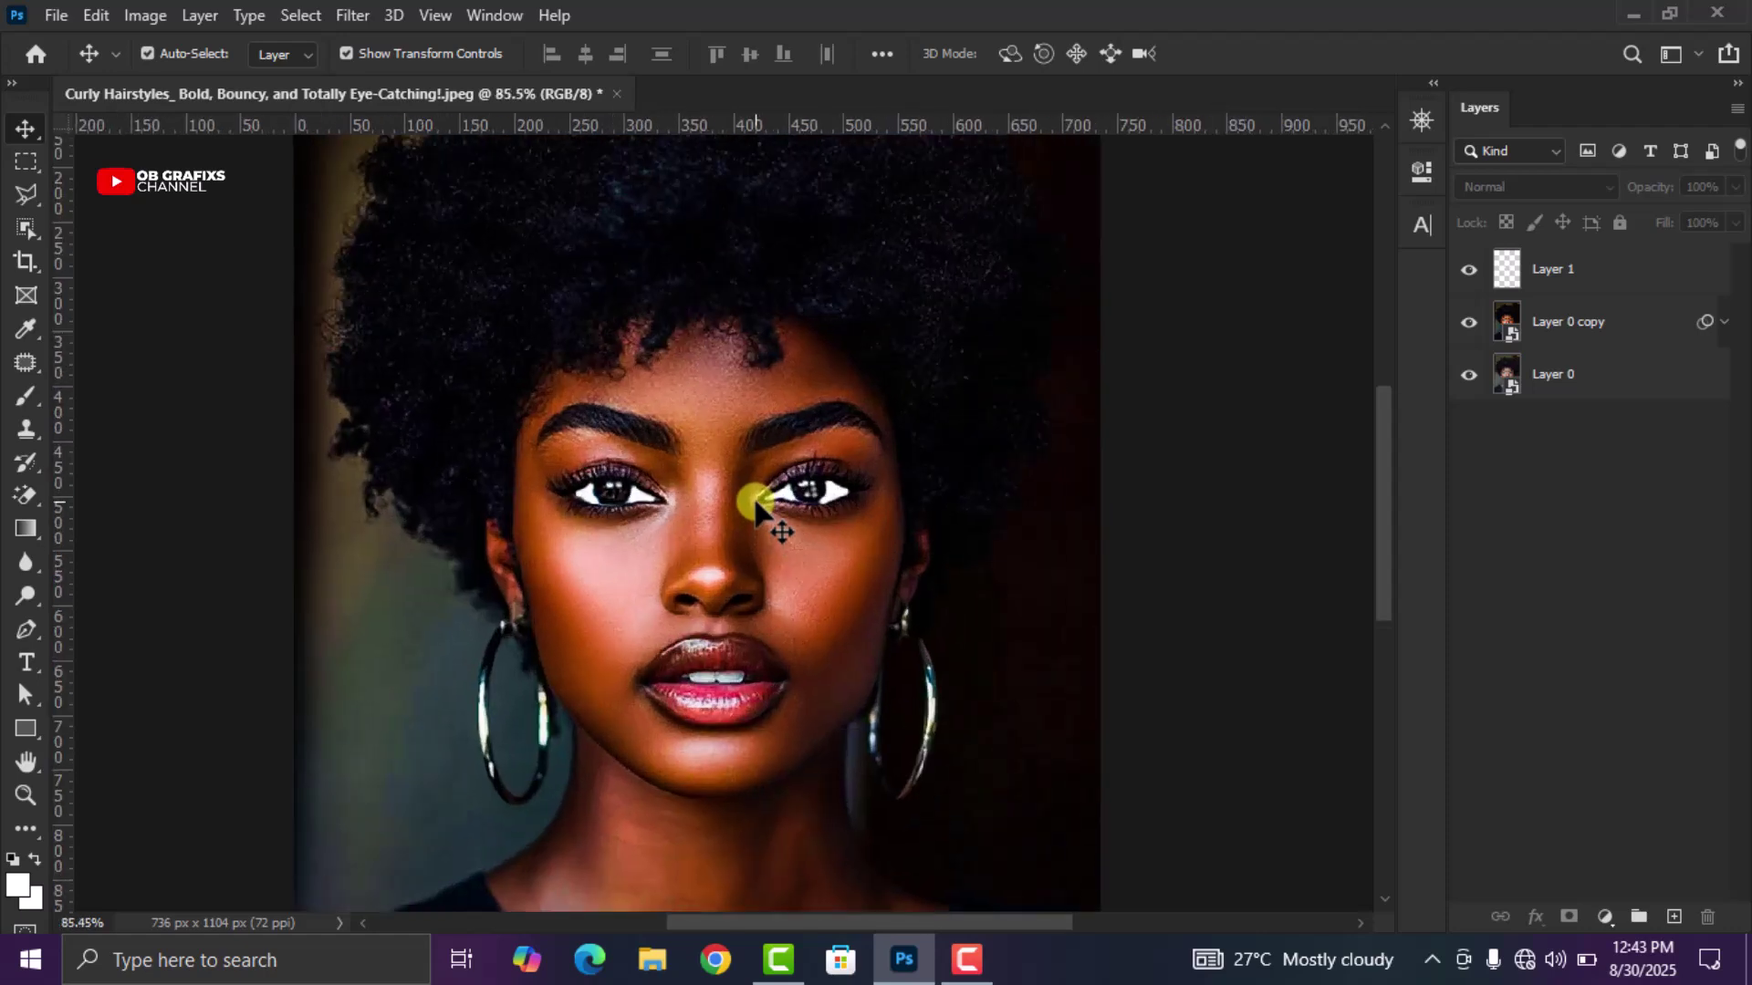
scroll(814, 504, "up", 1)
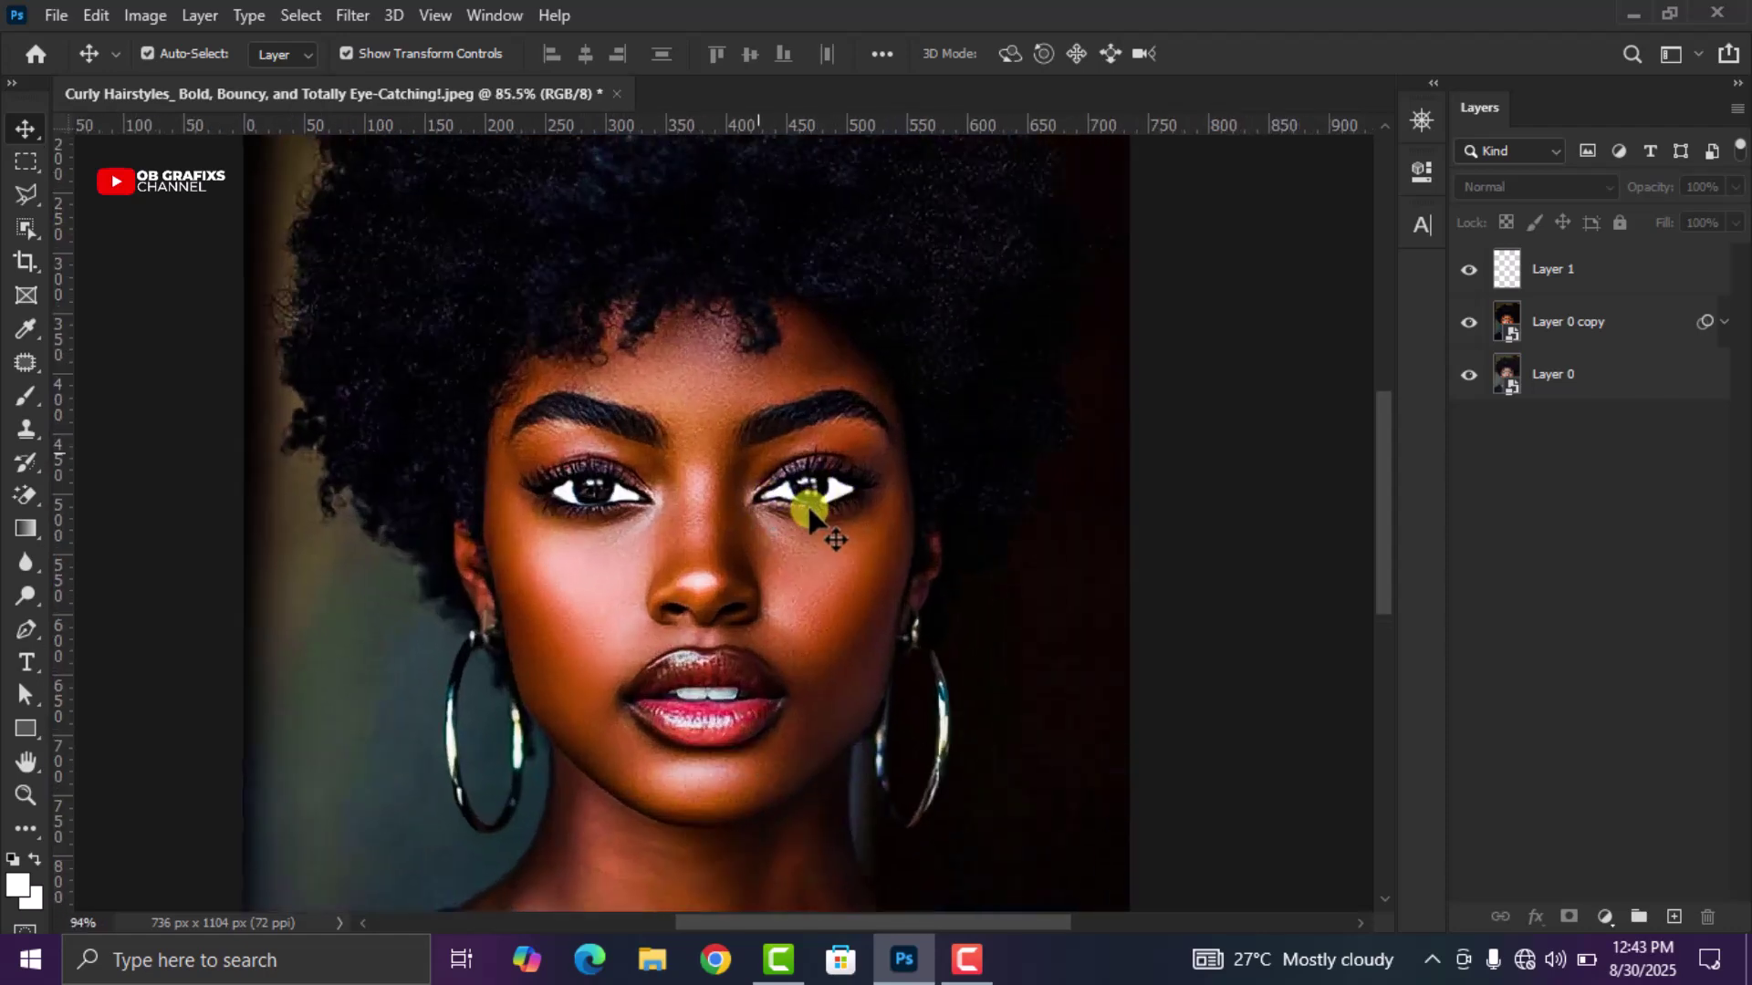
Set the blend mode of Layer 1, which holds the painted eye whites, to Color and deselect the layer
left_click(1571, 271)
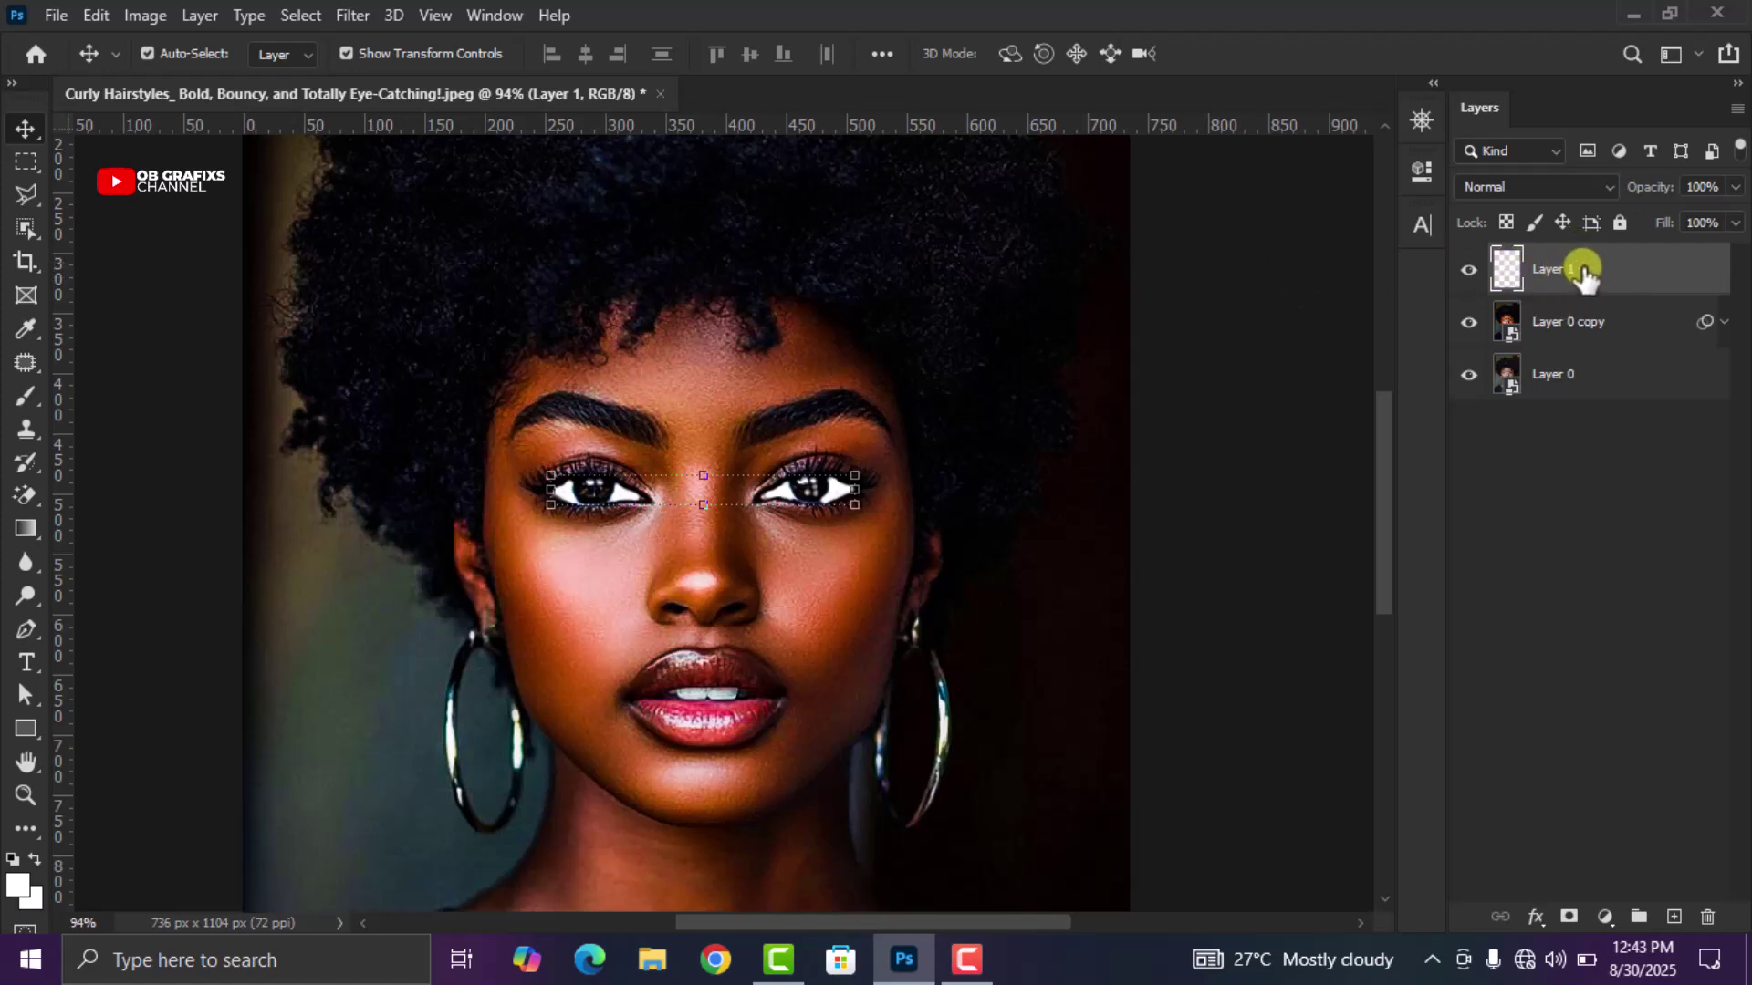
left_click(1537, 186)
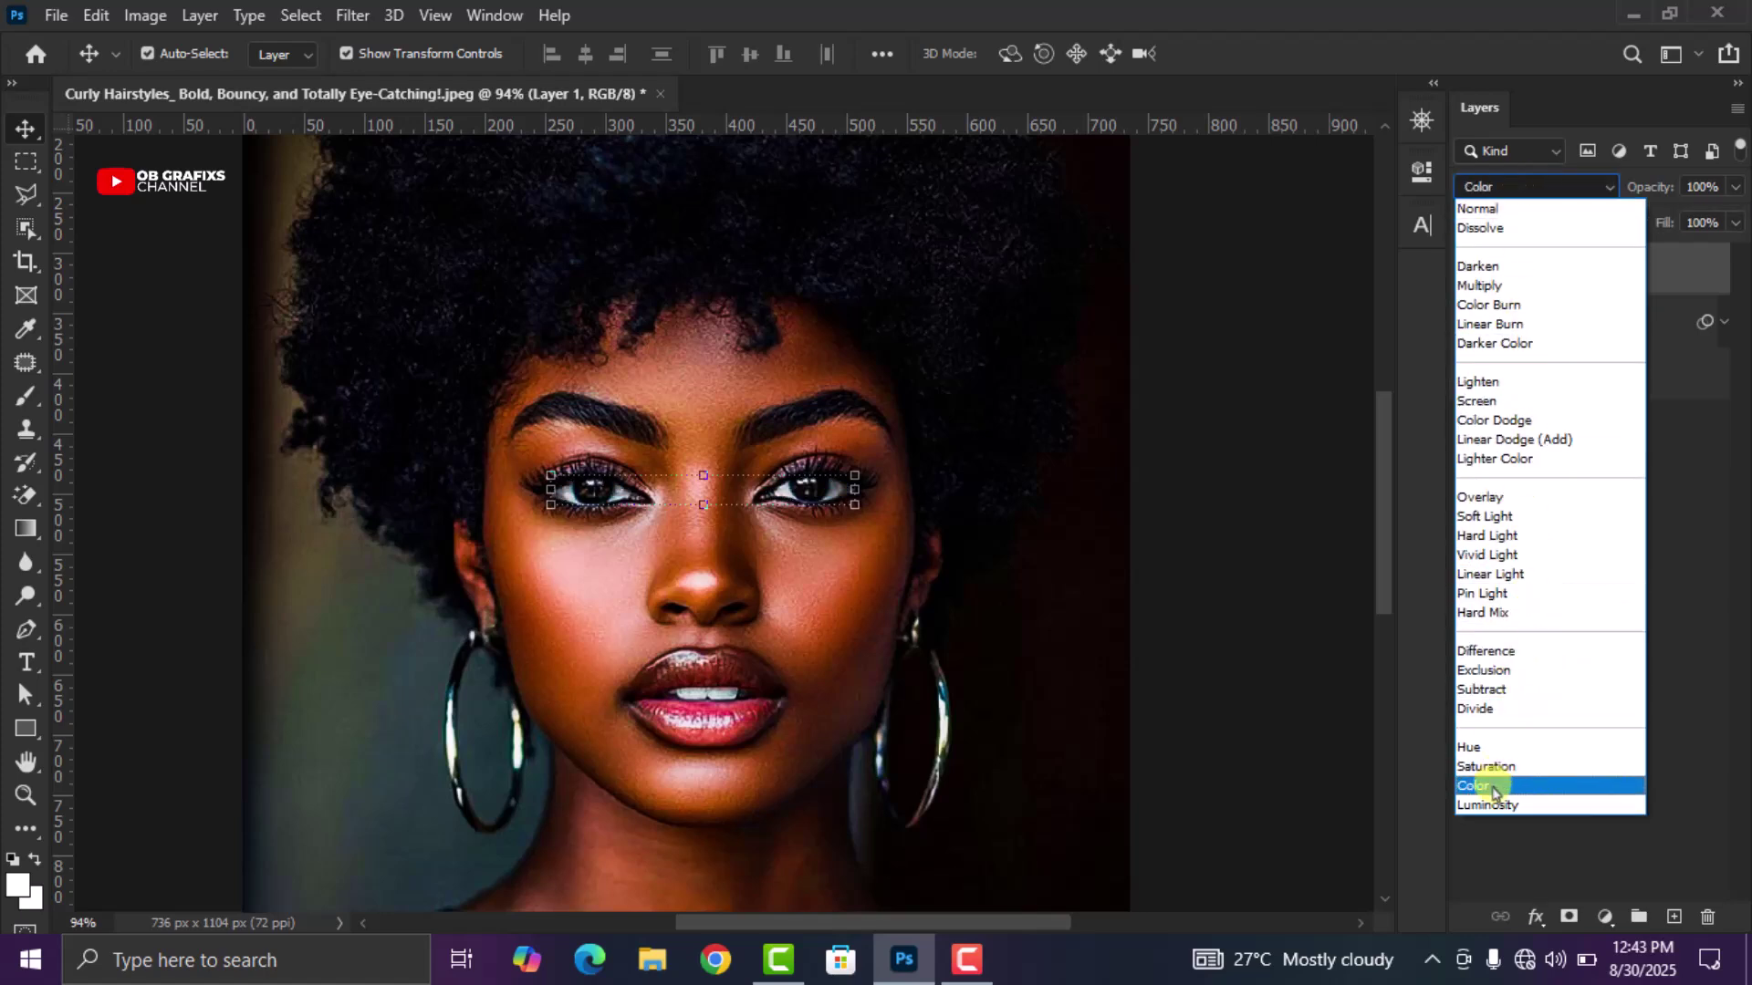
left_click(1493, 786)
left_click(1200, 566)
scroll(782, 462, "up", 5)
scroll(756, 513, "up", 2)
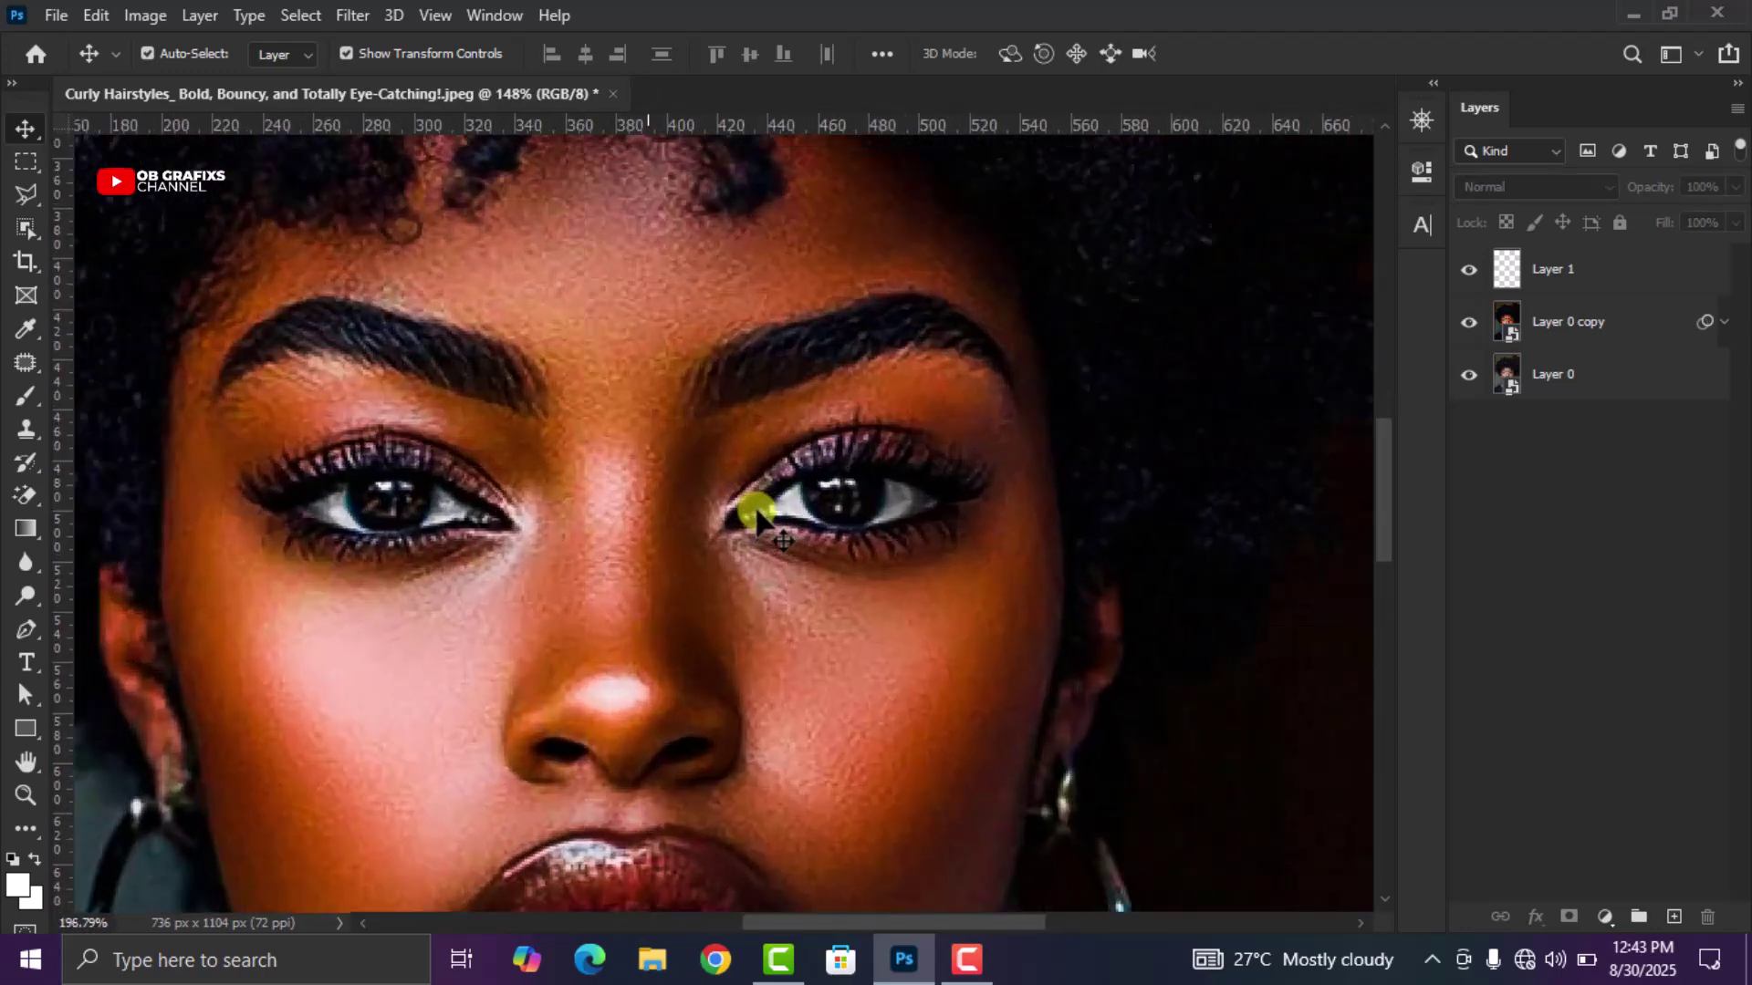
scroll(756, 513, "down", 7)
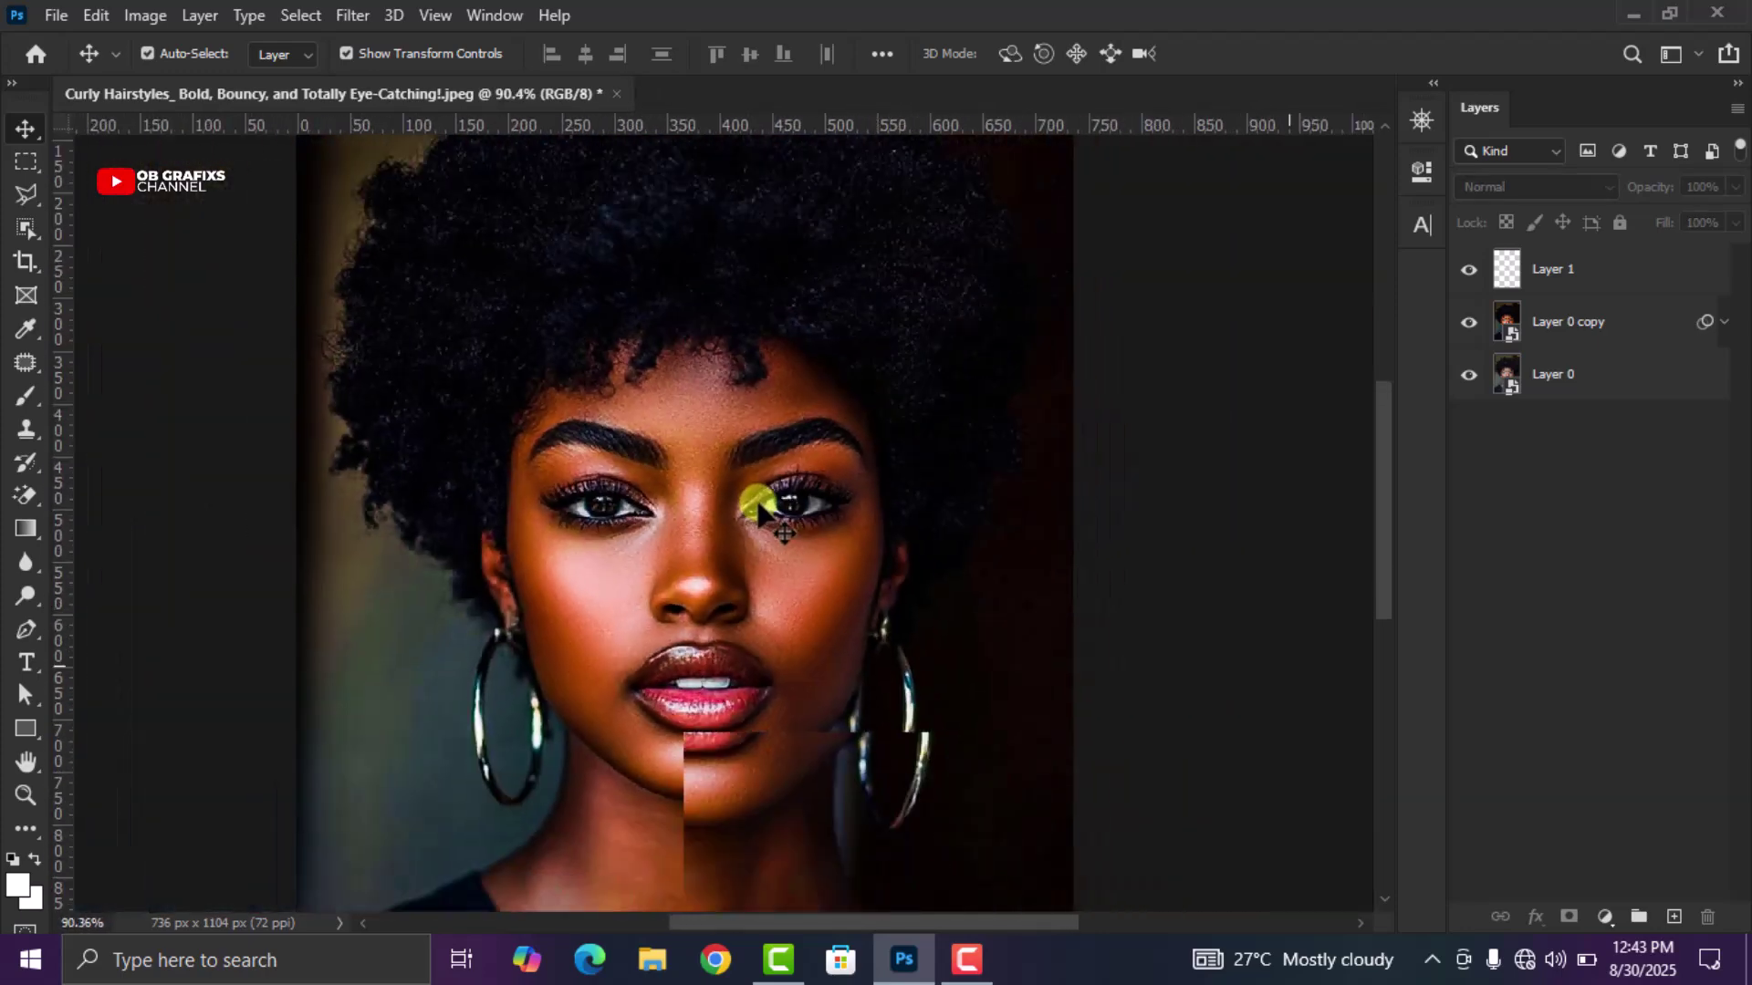
scroll(757, 512, "down", 1)
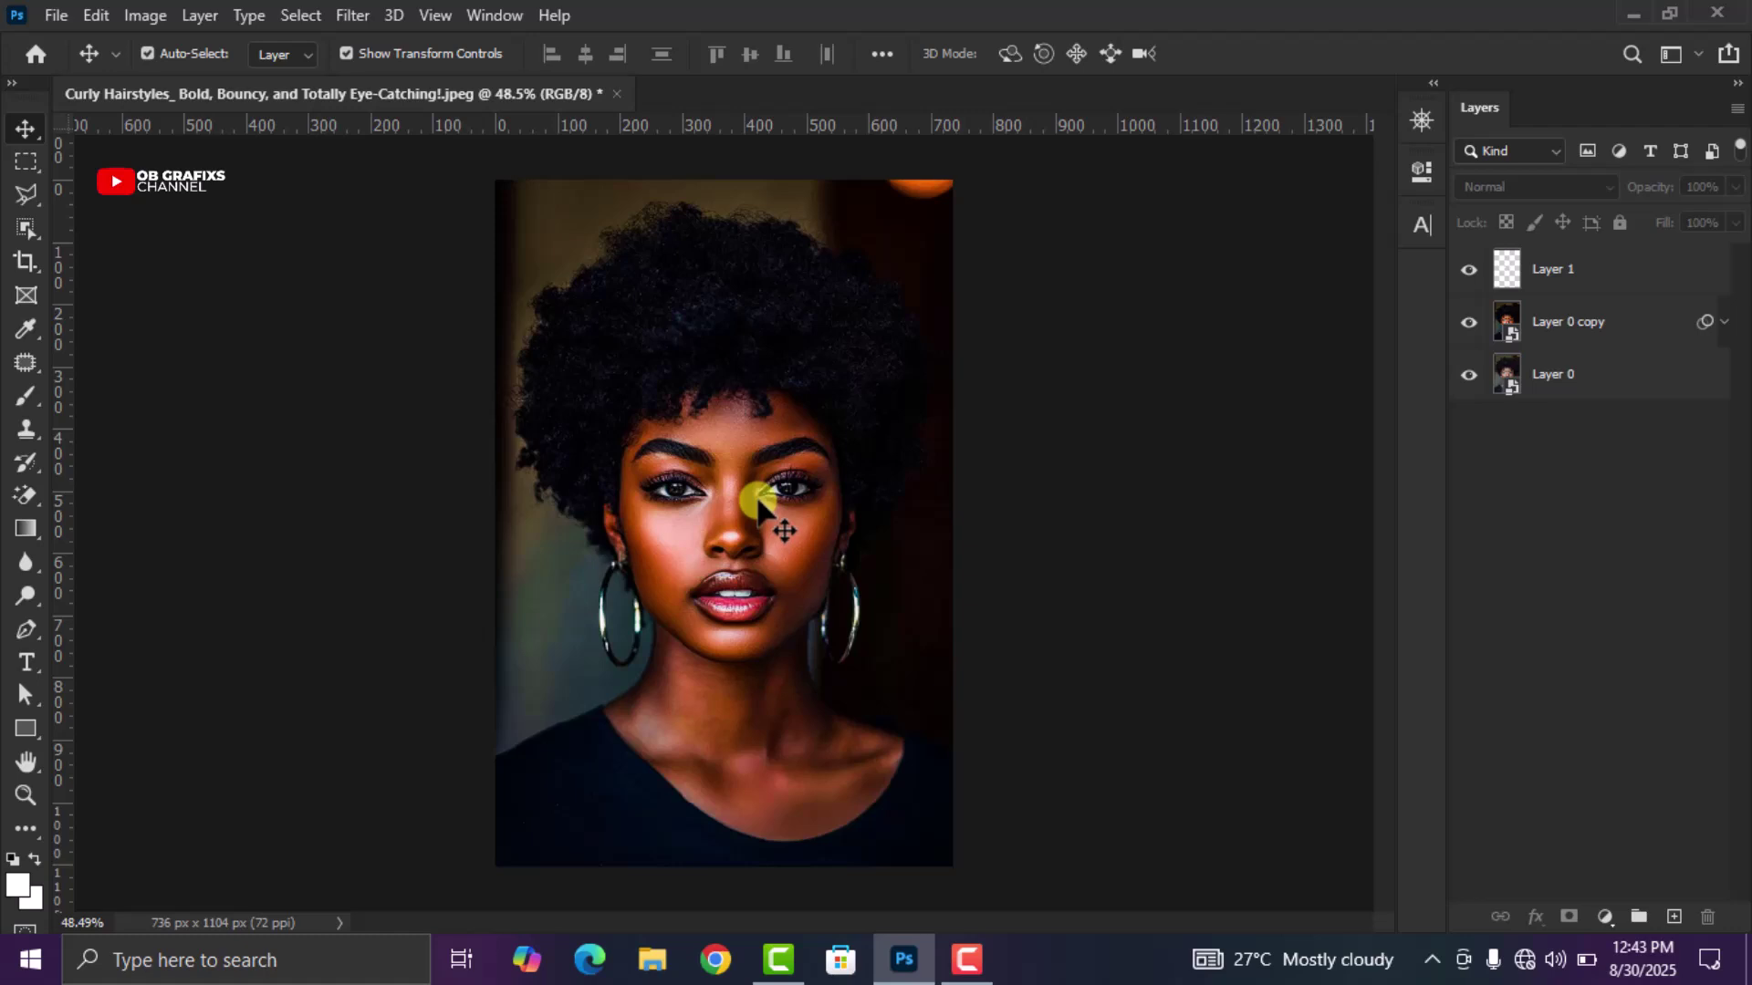